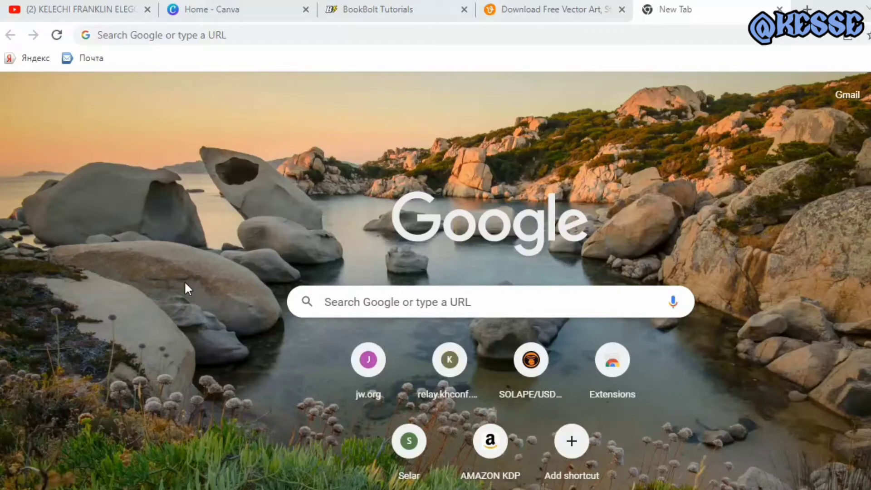
# Search Google for "cover amazon download" and open the KDP Cover Calculator result
pyautogui.click(197, 37)
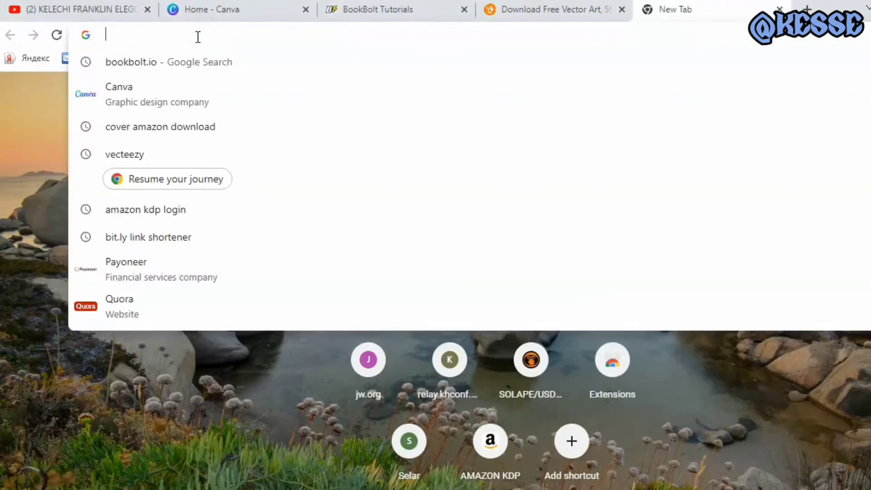
pyautogui.click(159, 129)
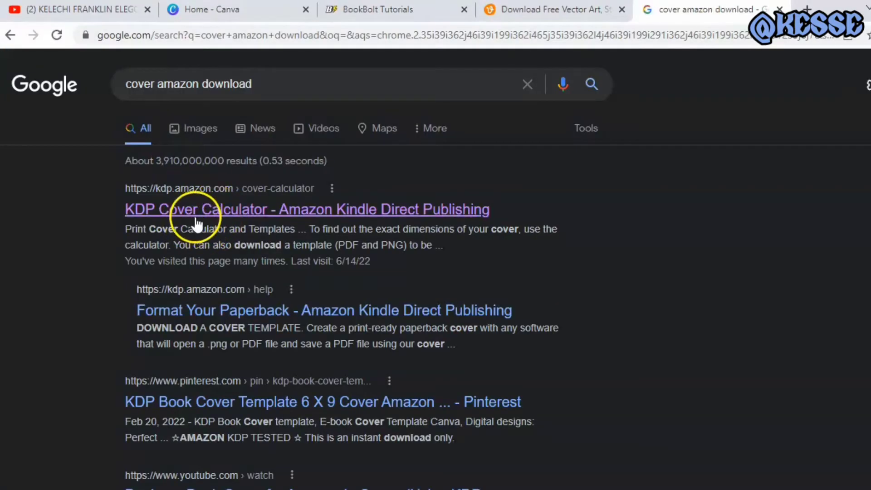
pyautogui.click(198, 223)
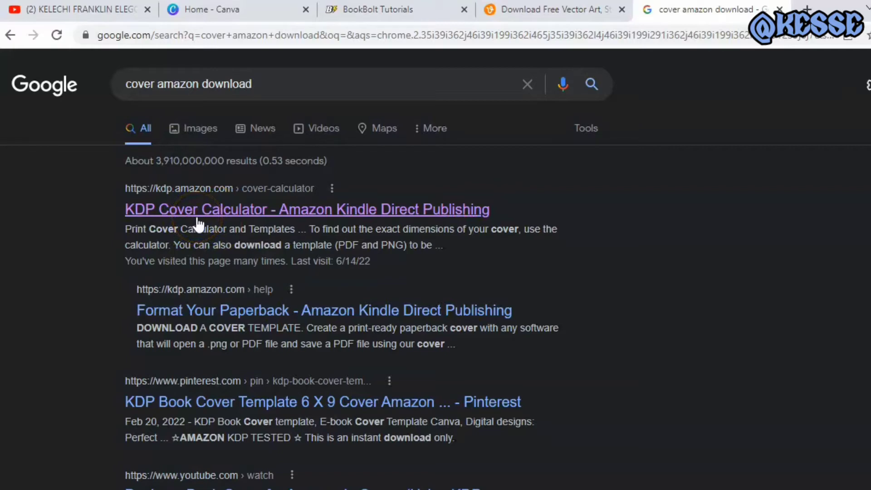
pyautogui.click(198, 222)
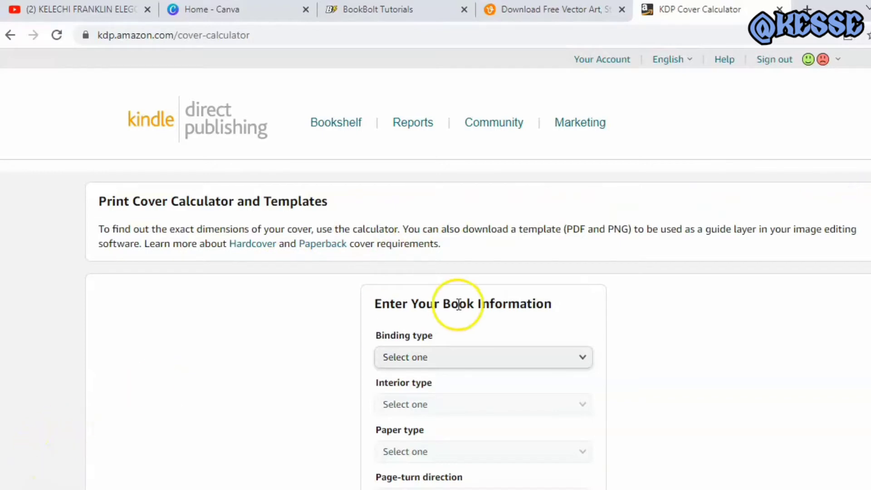
# Set the book's binding type to Paperback, interior type to Black & white and paper type to White paper
pyautogui.scroll(-3, 435, 268)
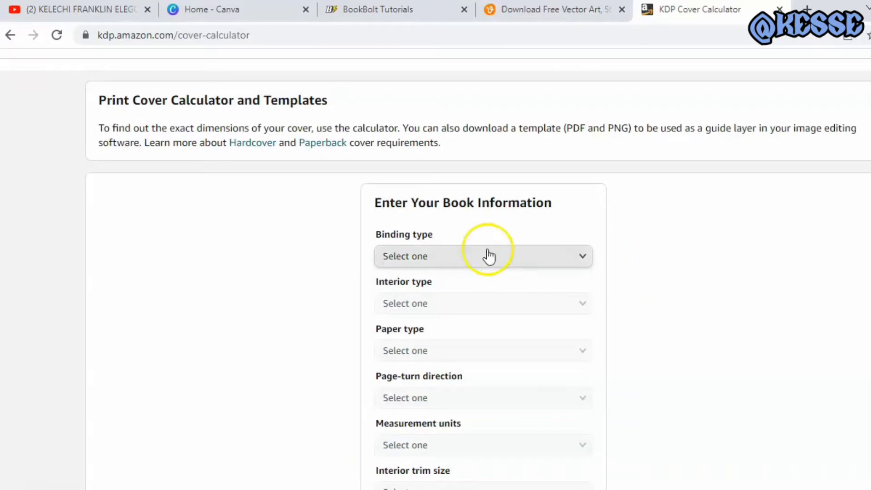
pyautogui.click(576, 261)
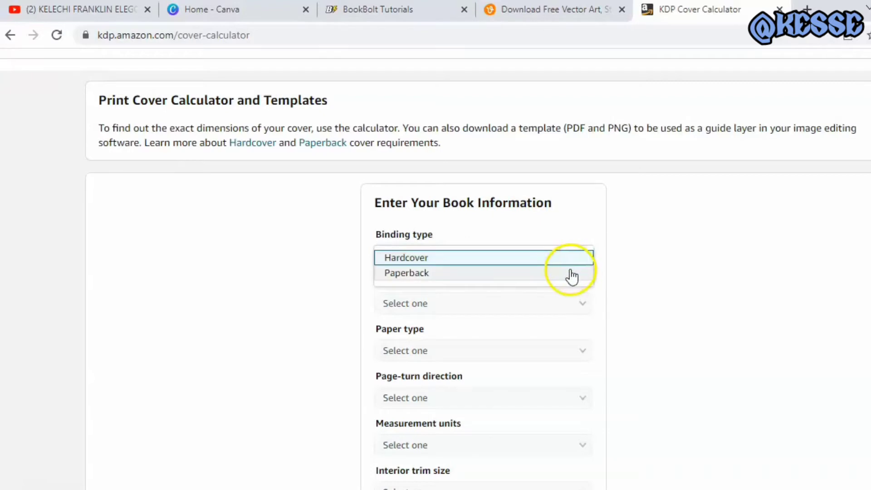
pyautogui.click(570, 274)
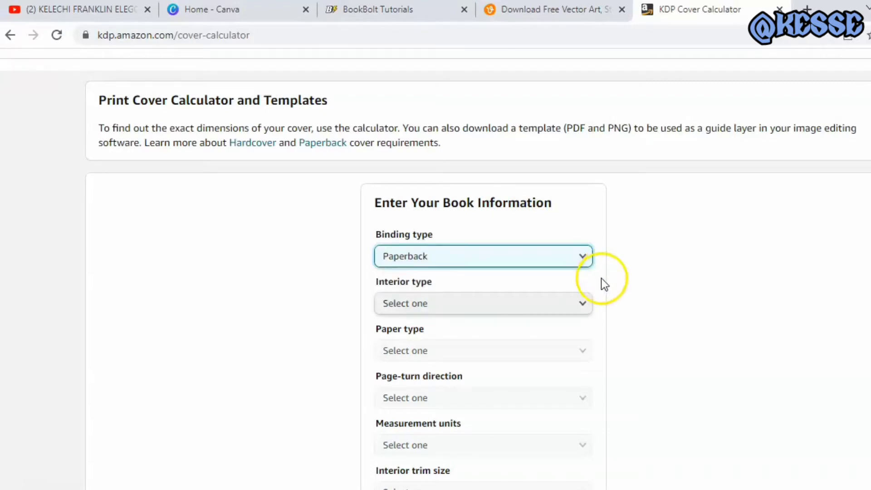
pyautogui.click(580, 307)
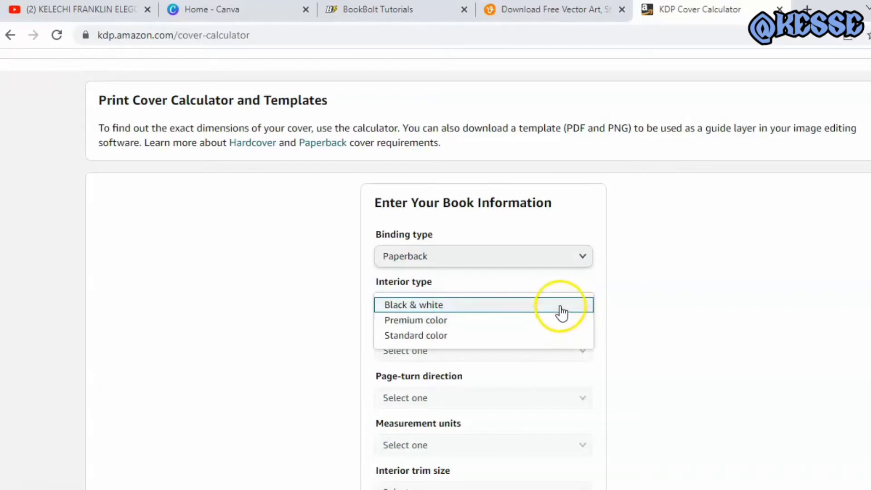
pyautogui.click(561, 305)
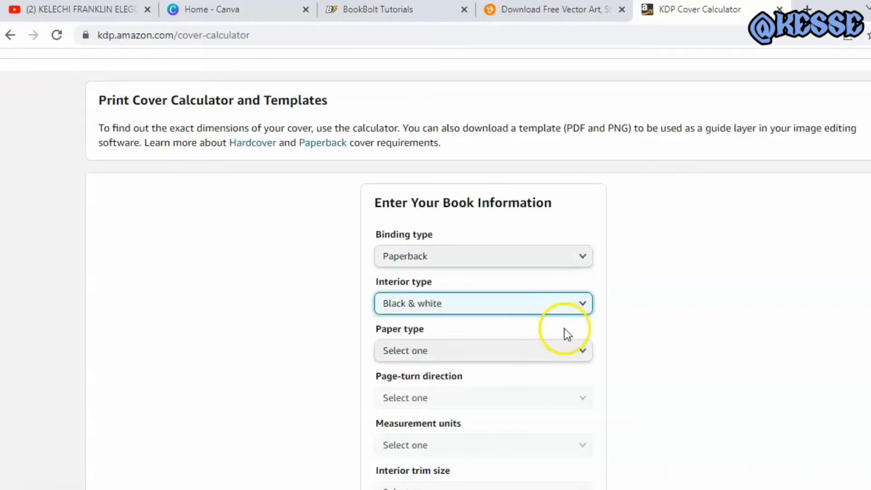
pyautogui.click(585, 352)
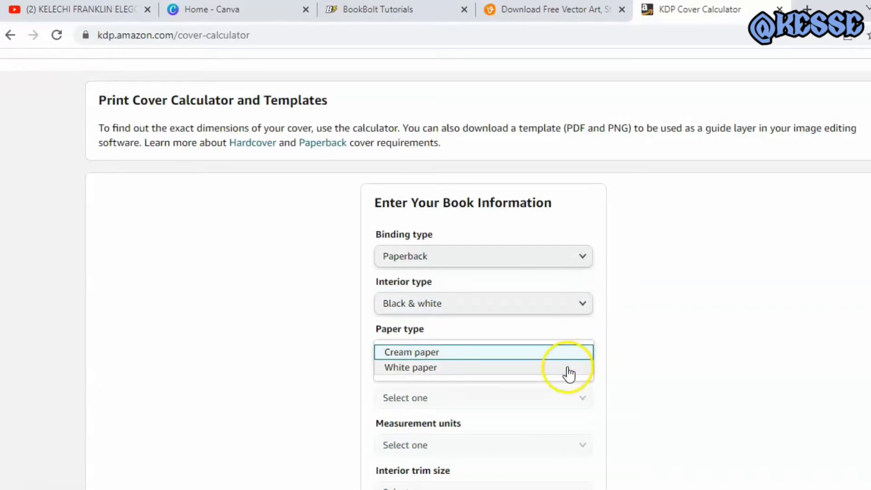
pyautogui.click(567, 368)
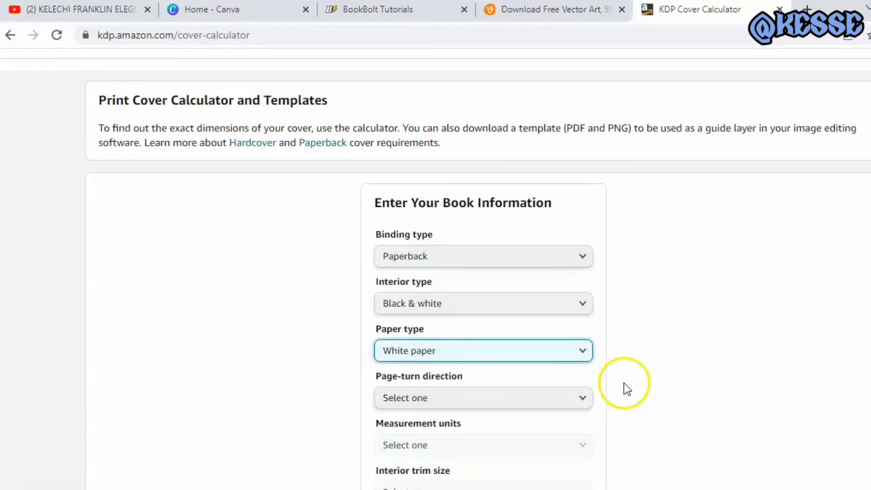
# Set the page-turn direction to Left to Right, measurement units to Inches and interior trim size to 6 x 9 in
pyautogui.scroll(-2, 435, 269)
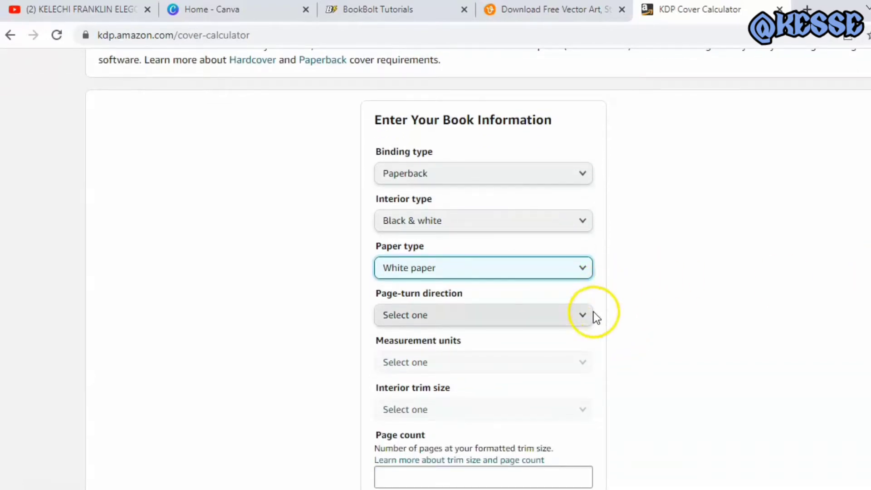
pyautogui.click(573, 317)
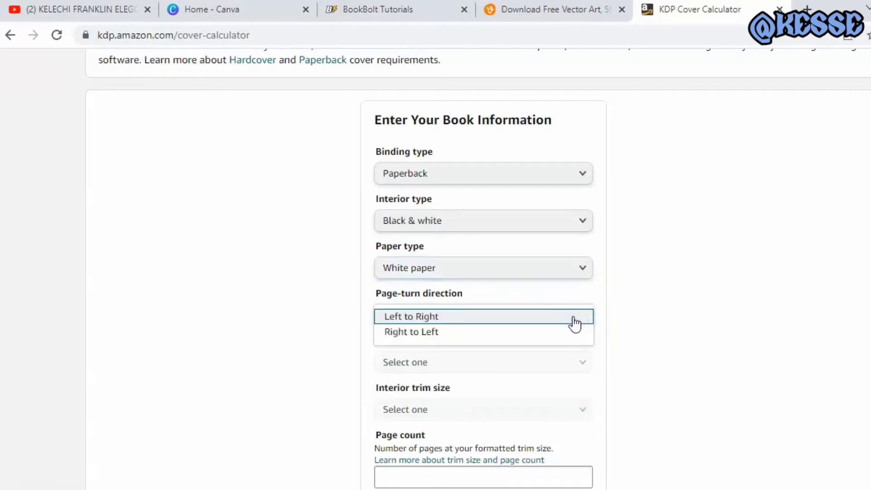
pyautogui.click(551, 317)
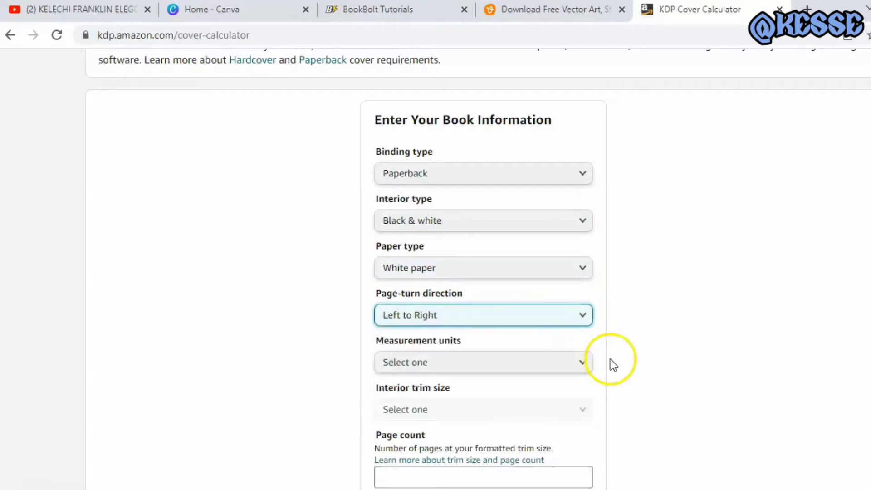
pyautogui.click(584, 363)
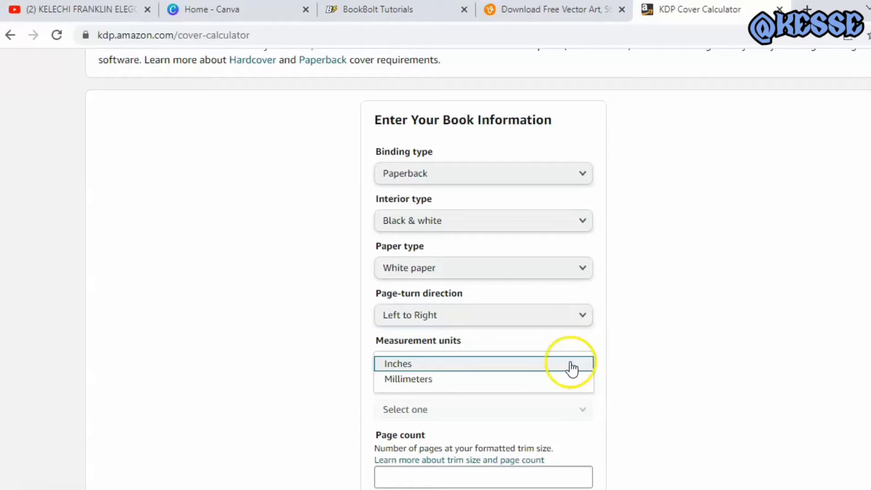
pyautogui.click(569, 363)
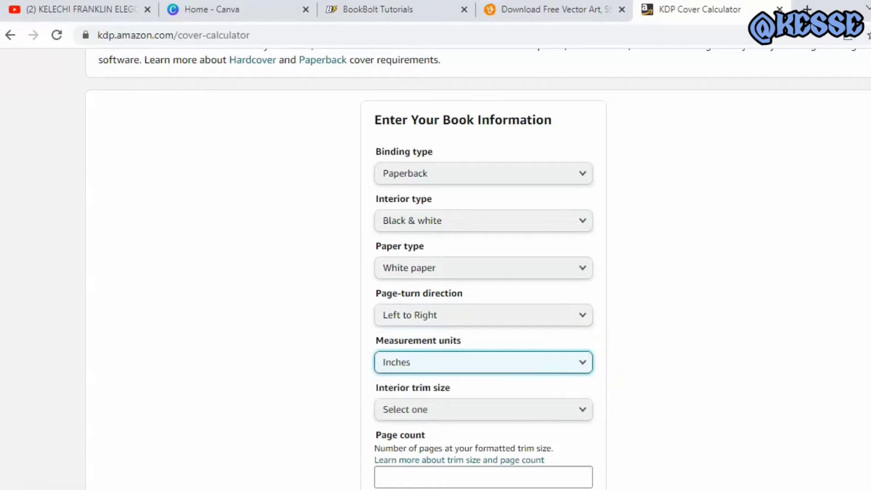
pyautogui.scroll(-1, 857, 335)
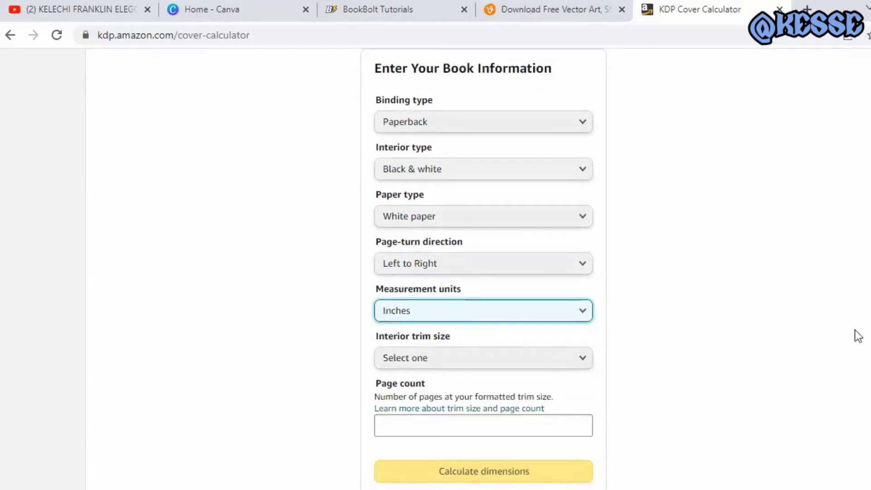
pyautogui.click(583, 361)
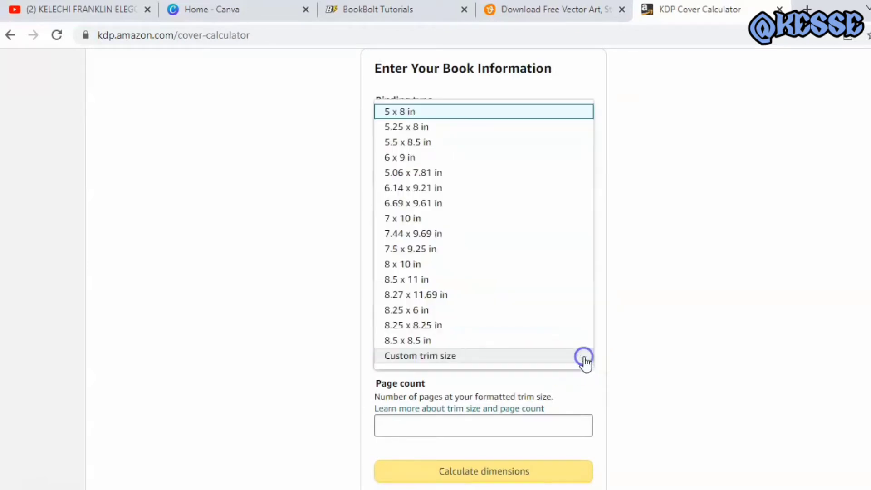
pyautogui.click(508, 159)
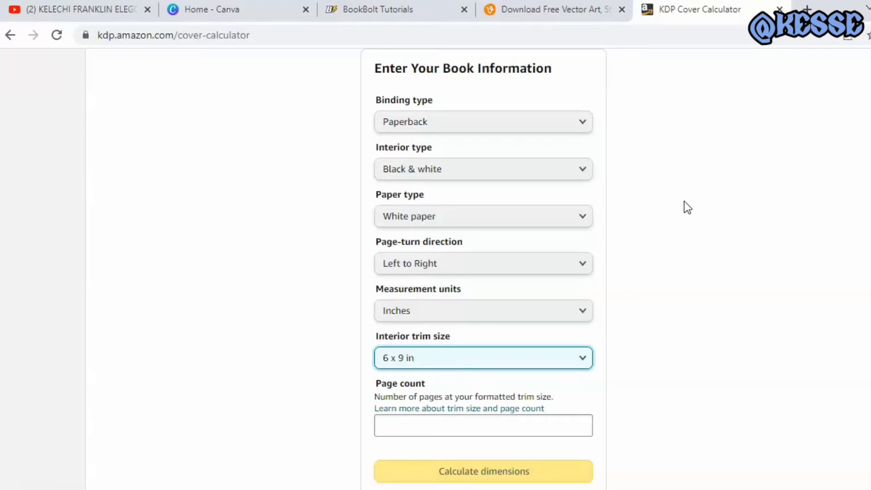
# Enter a page count of 120 and calculate the cover dimensions
pyautogui.click(515, 429)
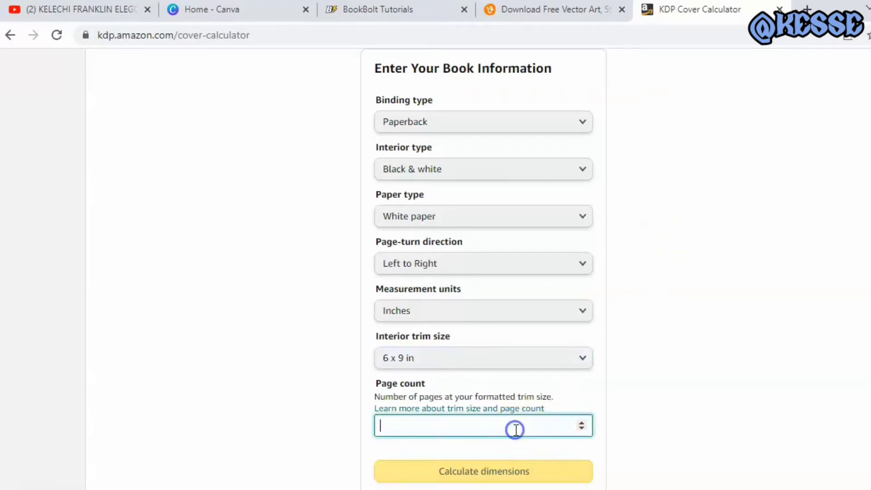
pyautogui.write('133')
pyautogui.press('BackSpace')
pyautogui.press('BackSpace')
pyautogui.write('20')
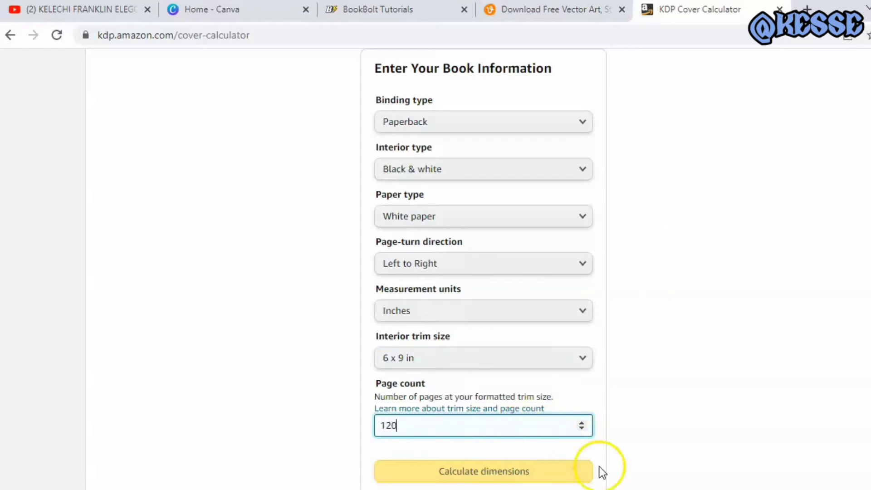
pyautogui.scroll(-2, 798, 344)
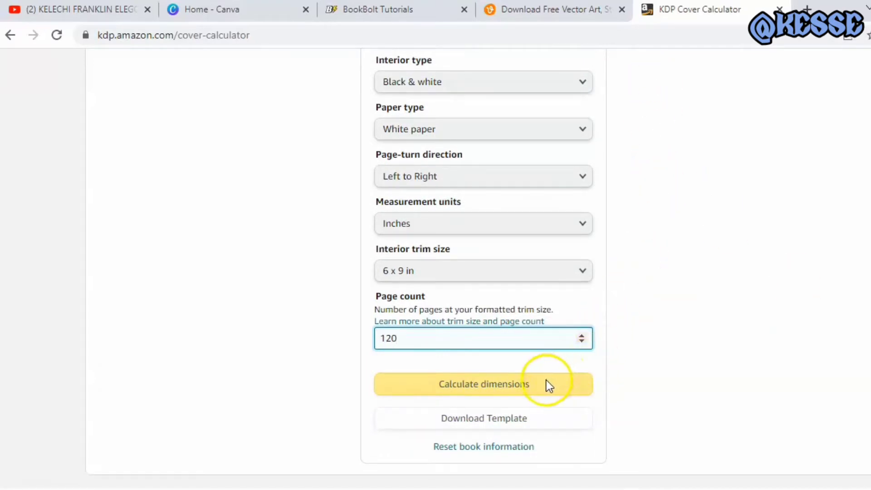
pyautogui.click(530, 385)
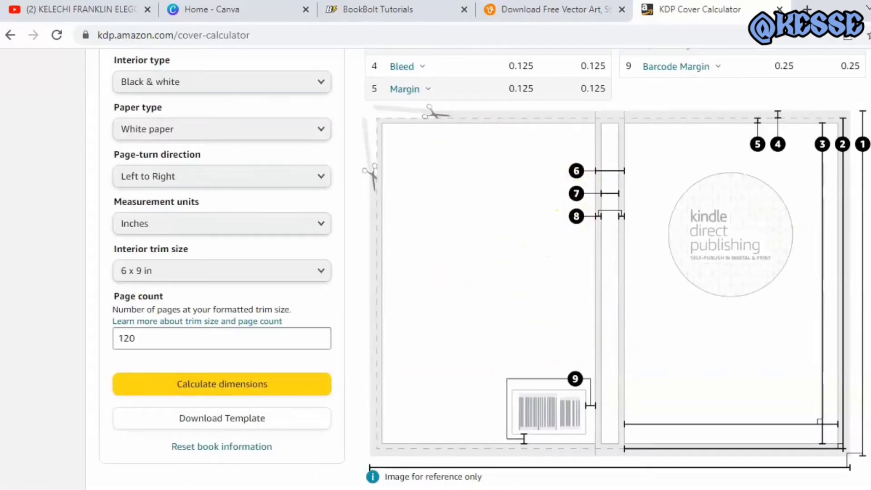
pyautogui.scroll(3, 453, 272)
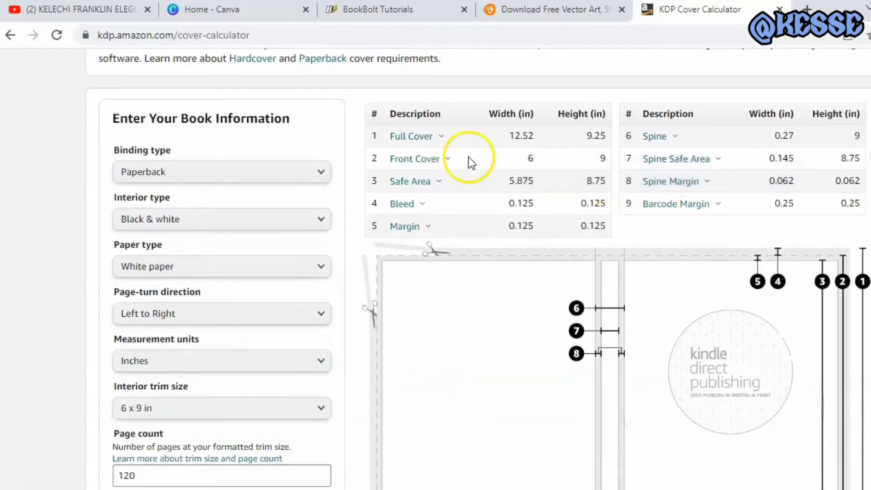
# Switch to the Downloads folder in File Explorer and bring up the available actions for the newest paperback template ZIP archive
pyautogui.scroll(-5, 491, 268)
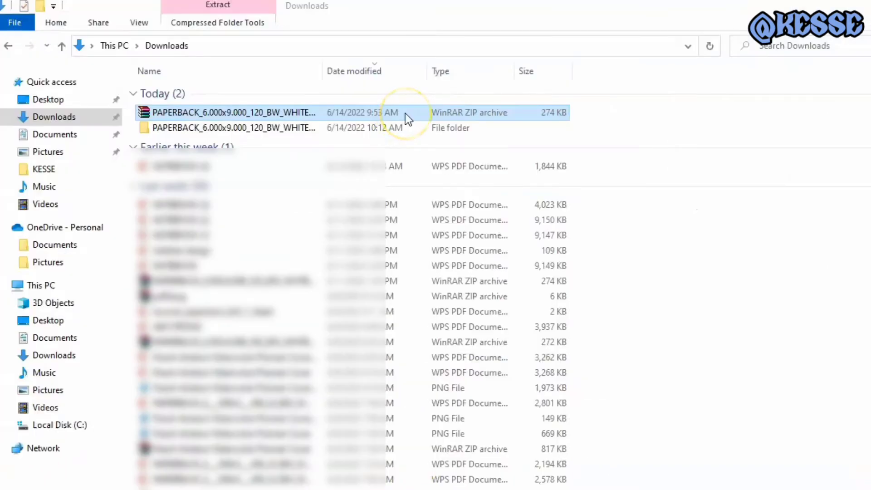
pyautogui.rightClick(404, 113)
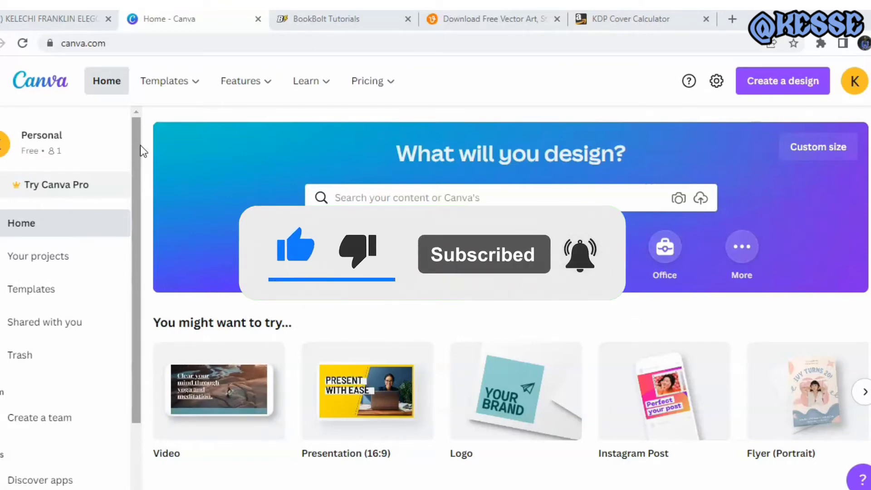
# Switch to Canva, start a custom-size design and set its units to inches
pyautogui.click(389, 89)
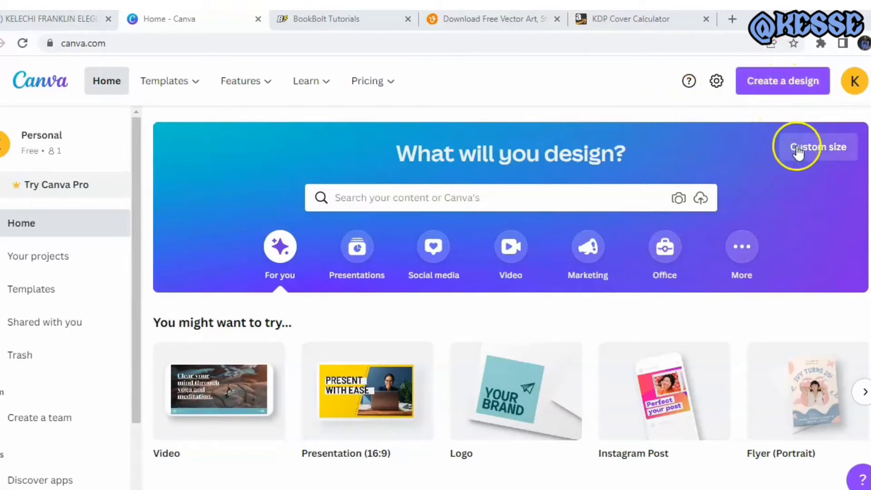
pyautogui.click(804, 158)
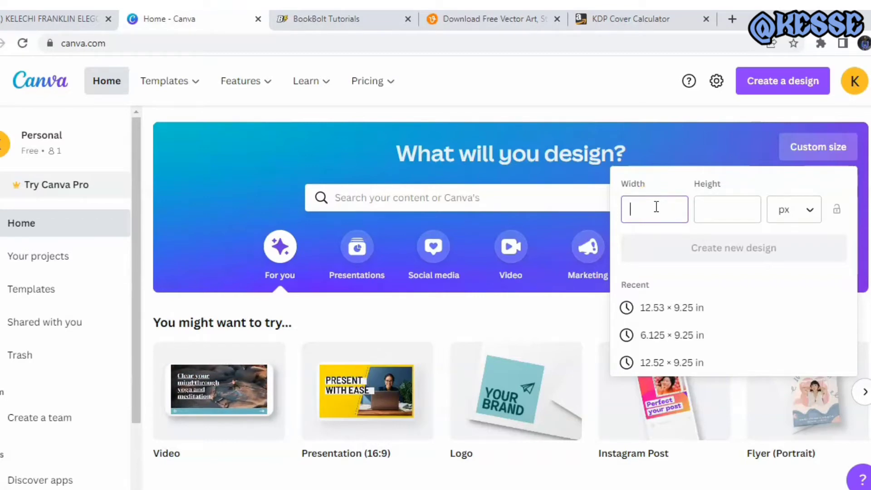
pyautogui.click(763, 199)
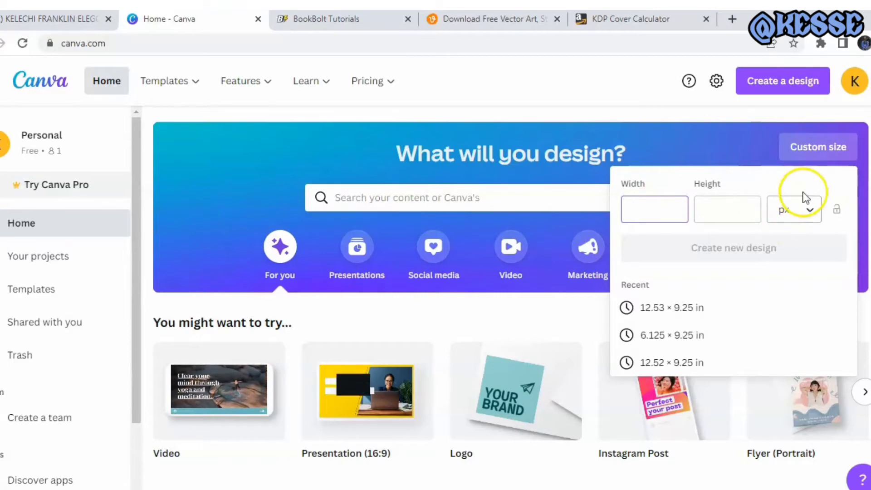
pyautogui.click(803, 215)
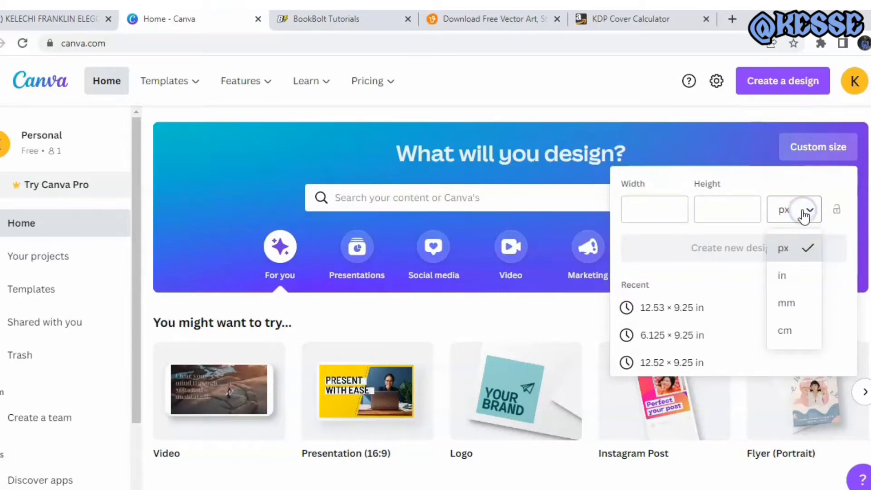
pyautogui.click(782, 276)
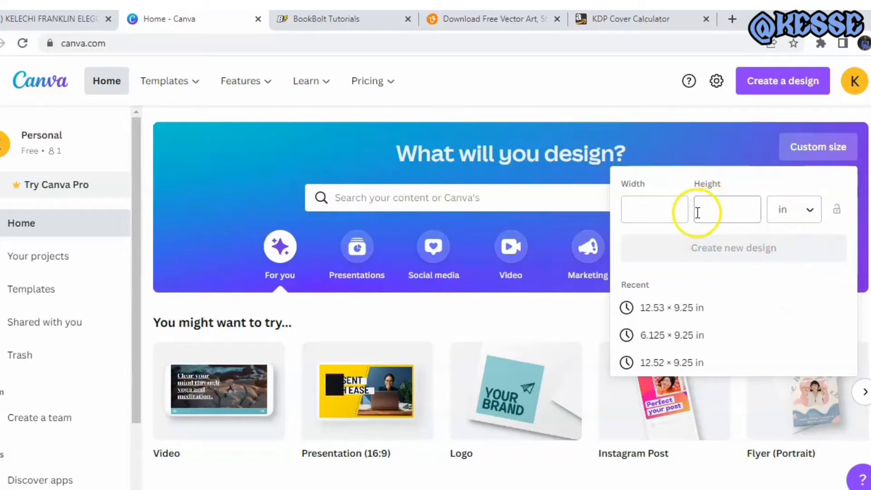
# Set the custom design's width to 12.520 in
pyautogui.click(665, 212)
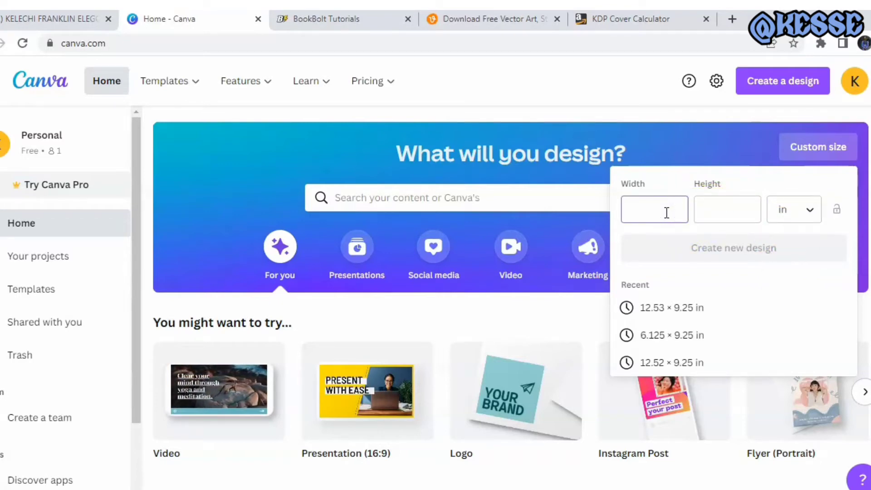
pyautogui.write('12.')
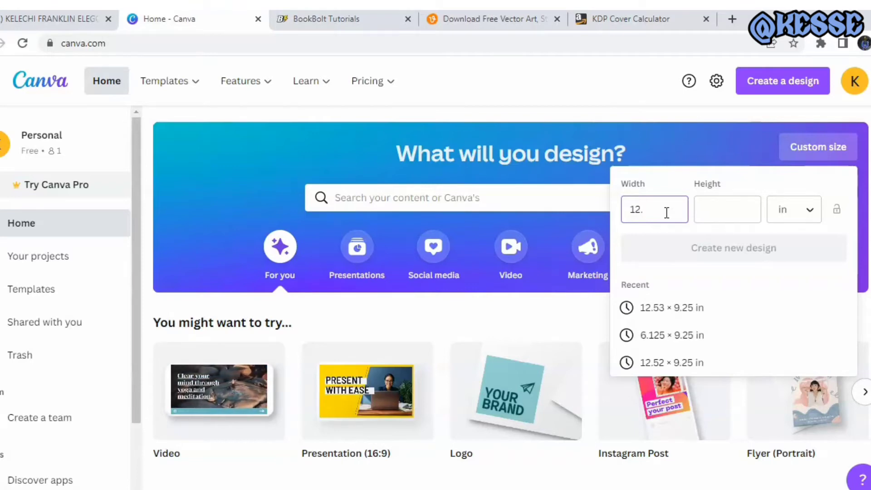
pyautogui.write('50')
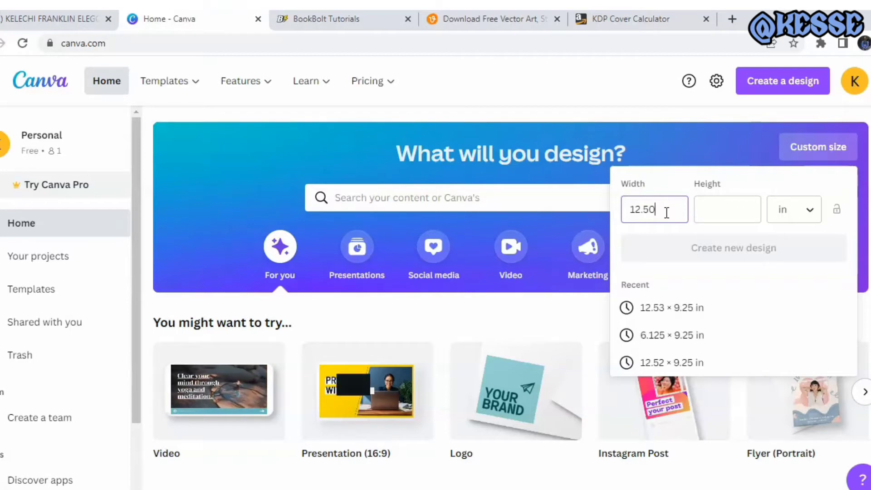
pyautogui.press('BackSpace')
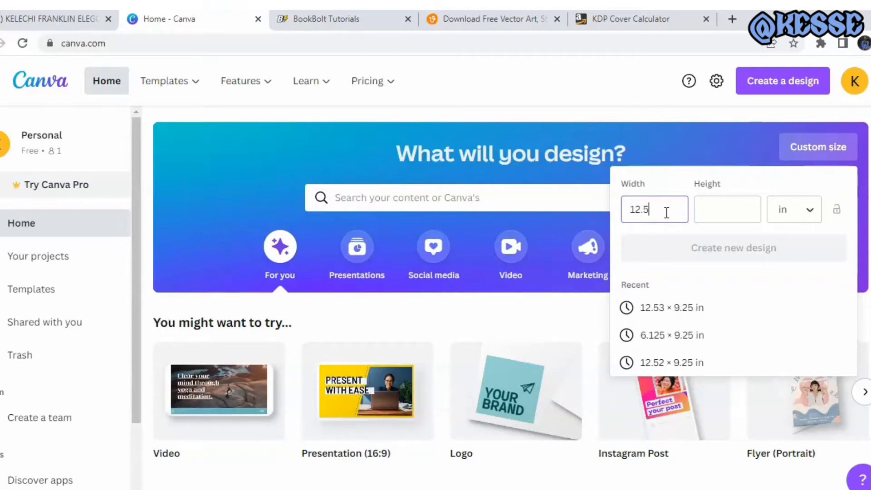
pyautogui.write('20')
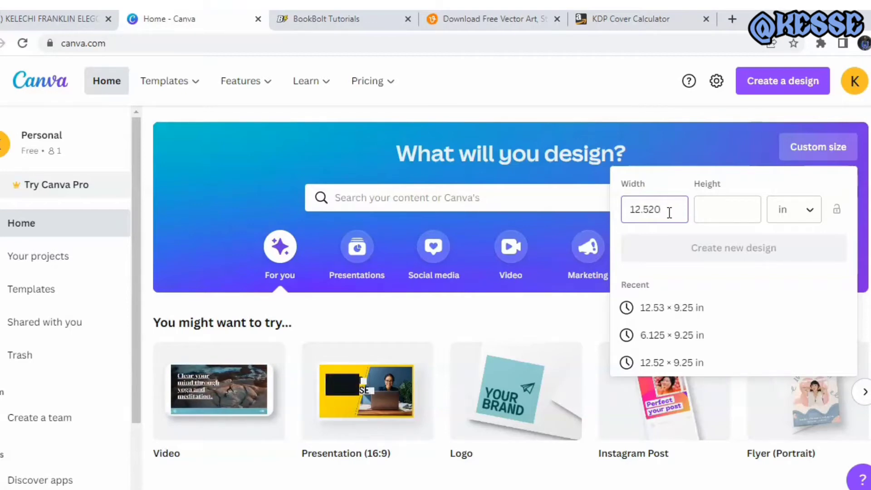
# Set the custom design's height to 9.250 in and create the new design
pyautogui.click(715, 207)
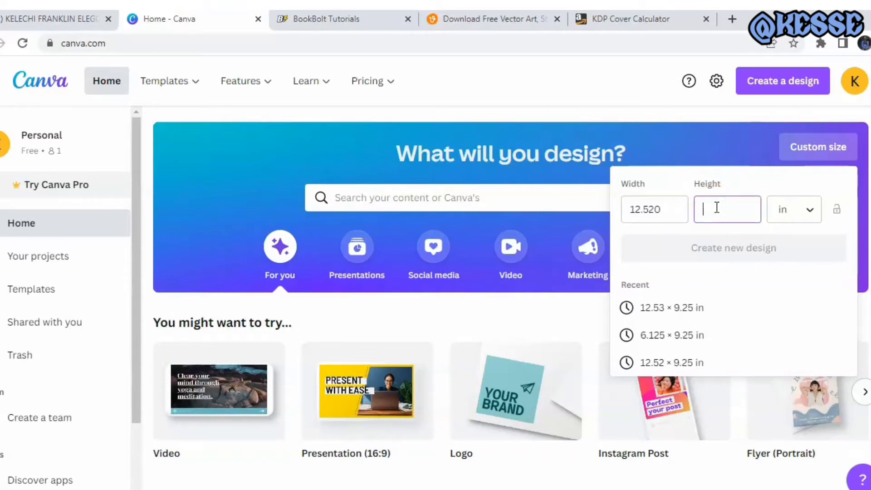
pyautogui.write('9')
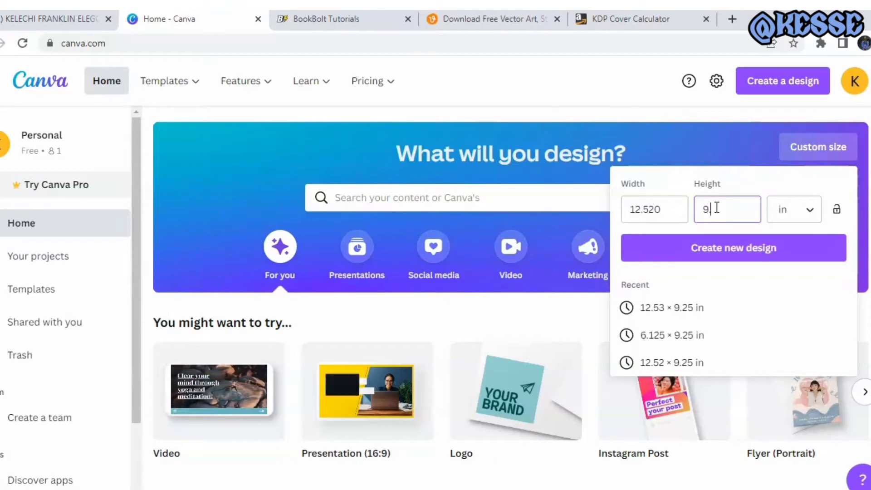
pyautogui.write('.25')
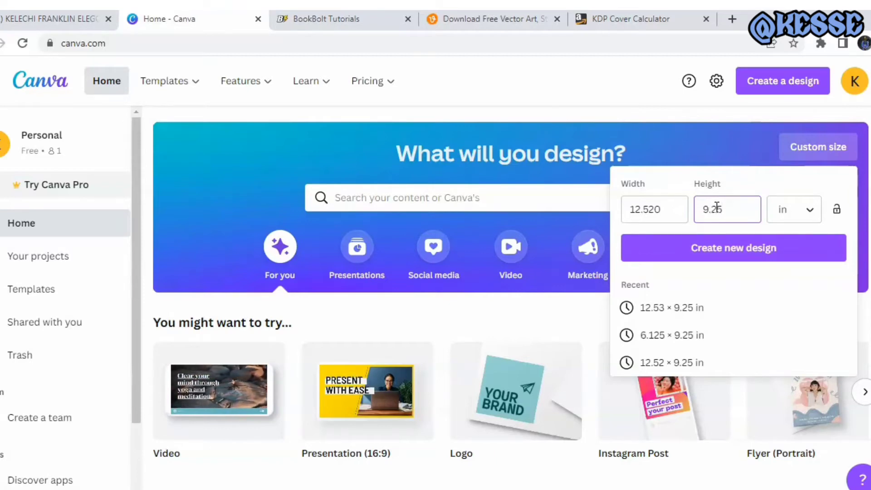
pyautogui.write('0')
pyautogui.click(758, 249)
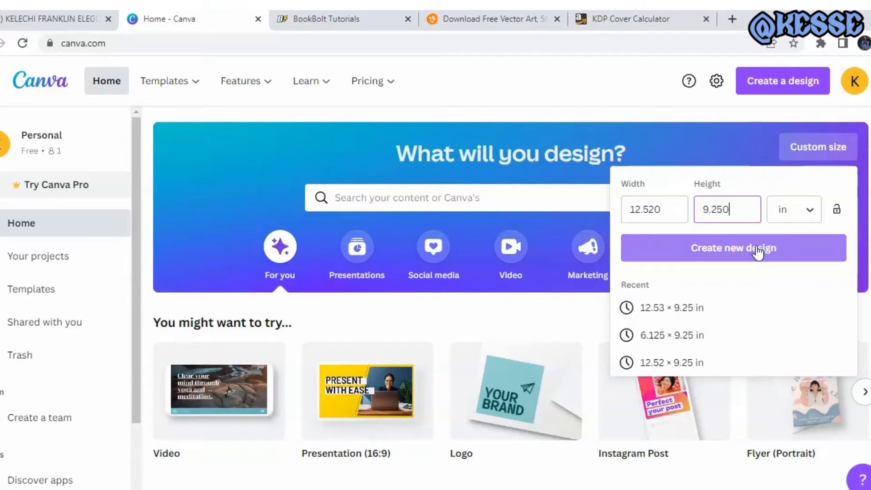
pyautogui.click(757, 251)
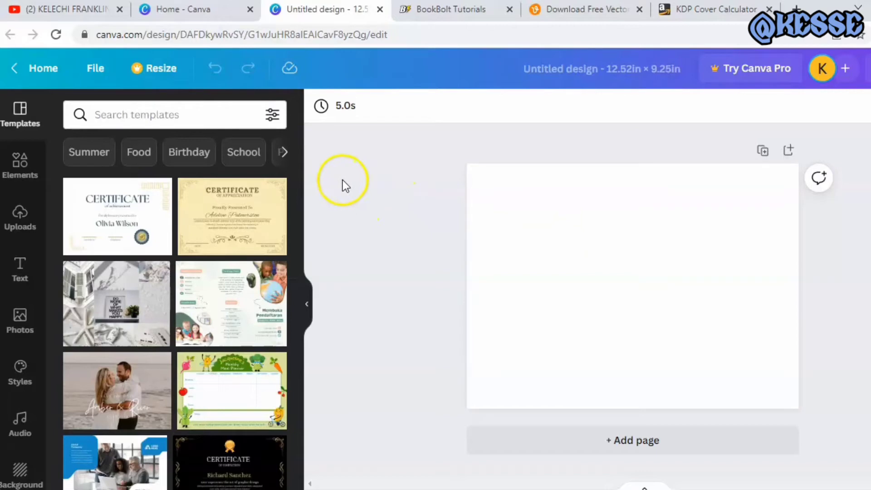
# Place the uploaded paperback cover template image on the blank page
pyautogui.click(23, 219)
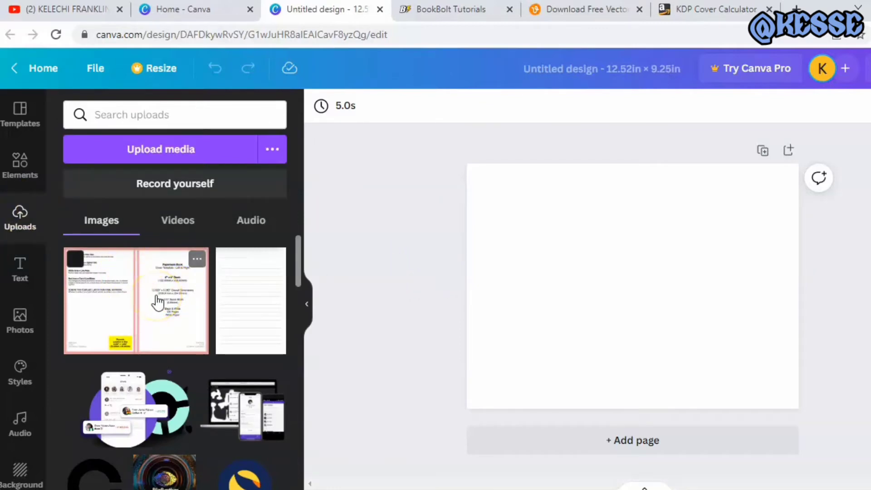
pyautogui.moveTo(157, 301); pyautogui.dragTo(587, 233)
pyautogui.click(582, 232)
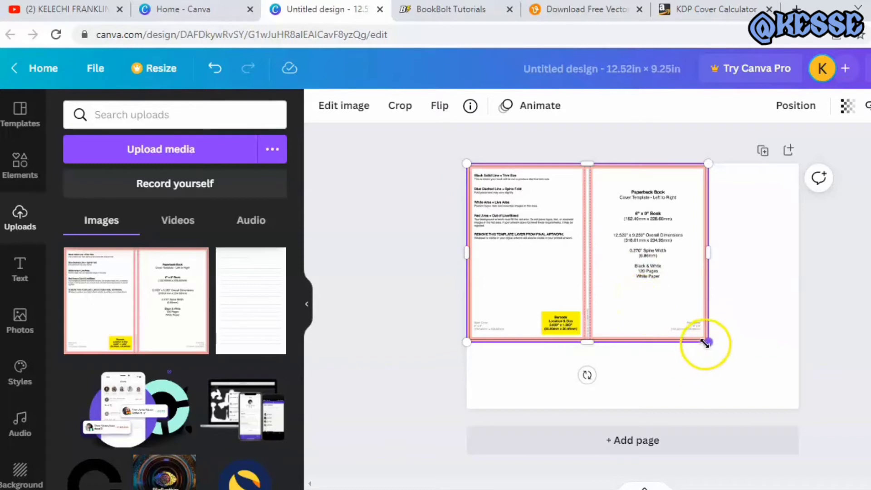
# Enlarge the cover template image to fill the whole page and lock it
pyautogui.moveTo(707, 343); pyautogui.dragTo(798, 407)
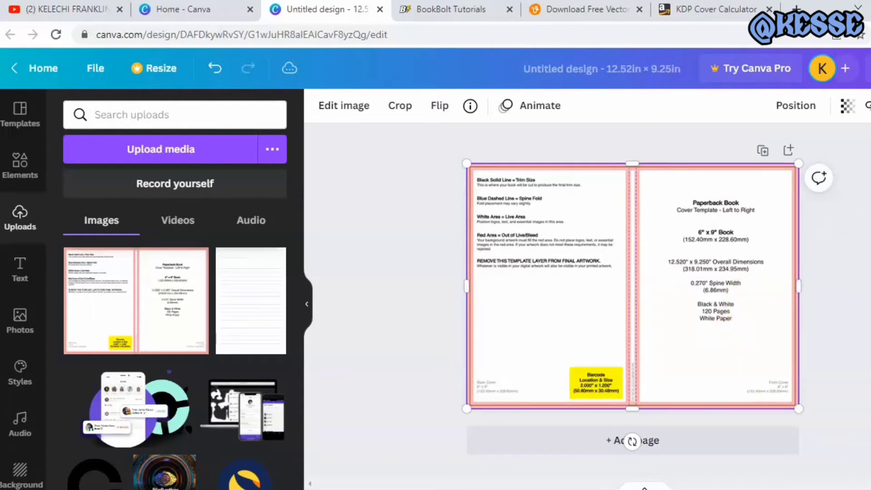
pyautogui.hotkey('alt', 'shift', 'l')
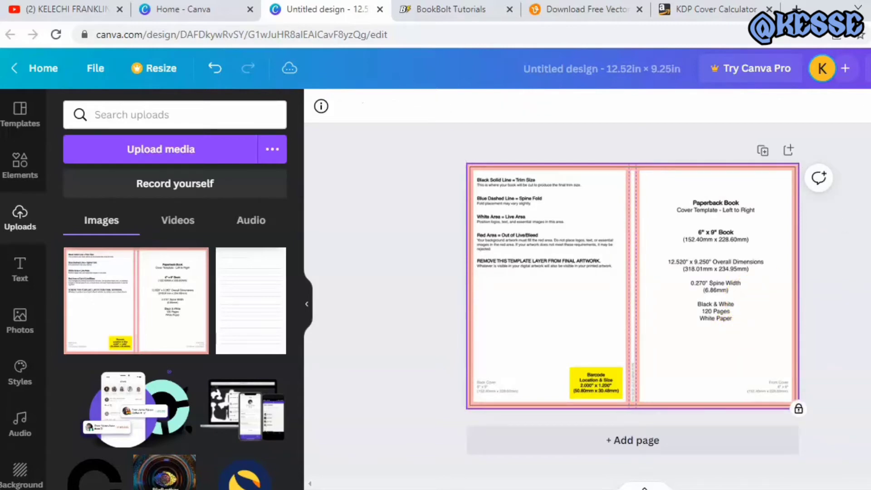
pyautogui.click(868, 223)
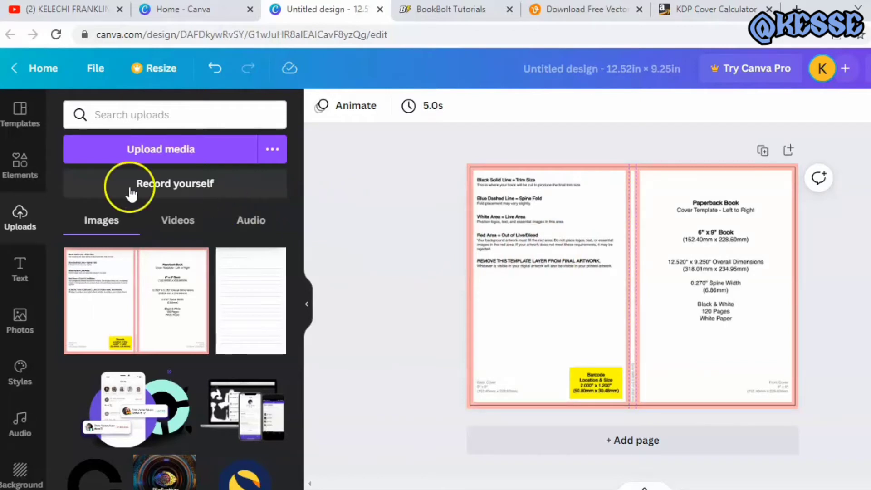
# Add a square shape to the page and align it with the back cover's top-left corner
pyautogui.click(27, 175)
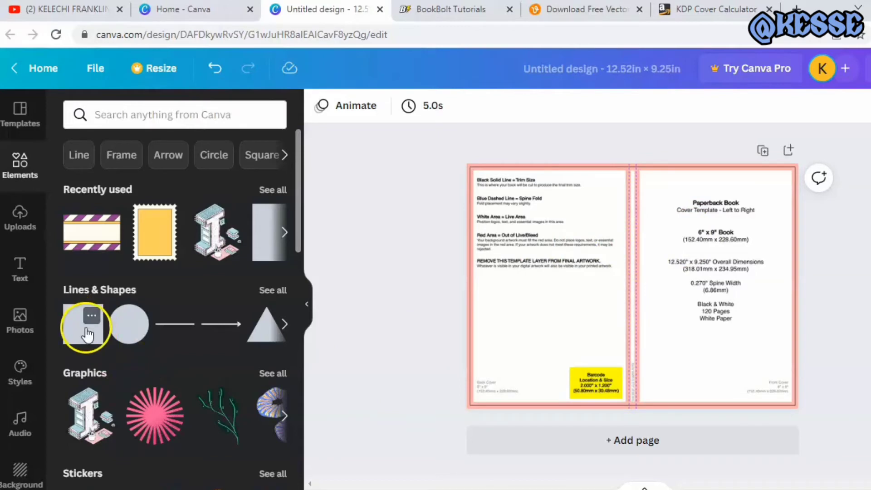
pyautogui.moveTo(89, 327); pyautogui.dragTo(532, 277)
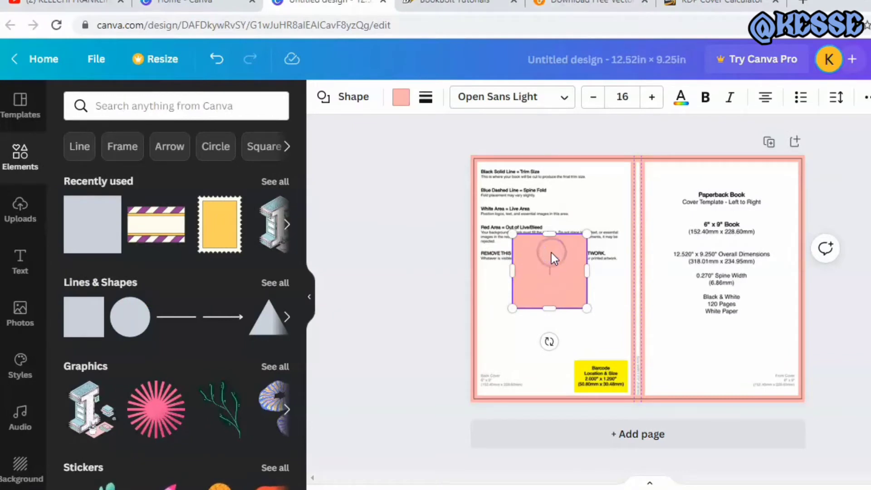
pyautogui.moveTo(550, 265); pyautogui.dragTo(510, 187)
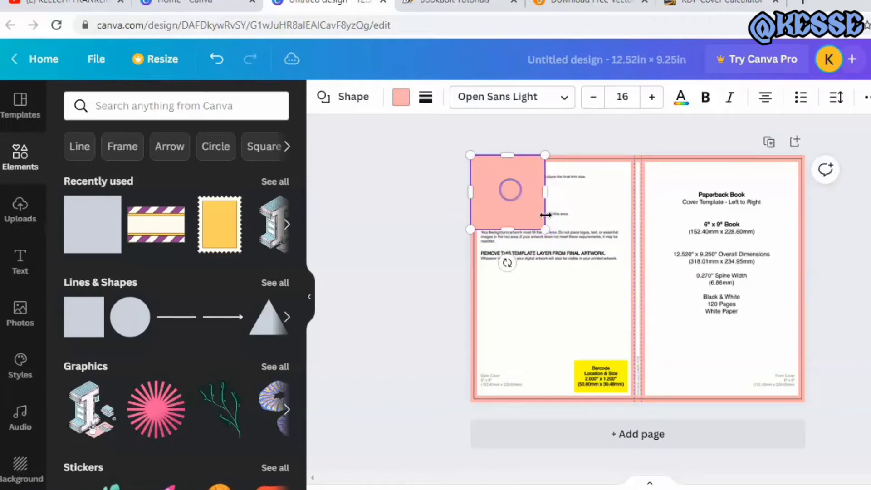
# Stretch the square to full page height and across the back cover and spine, ending at the spine's fold line beside the front cover
pyautogui.moveTo(544, 229); pyautogui.dragTo(601, 292)
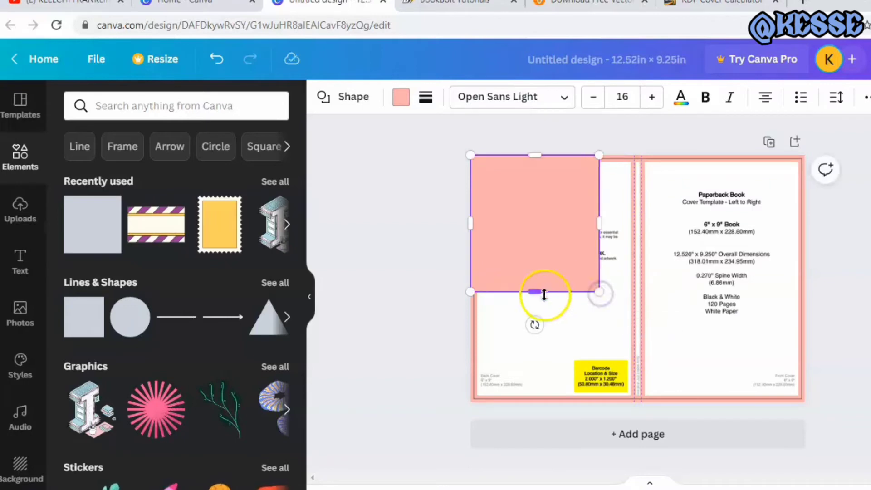
pyautogui.moveTo(536, 288); pyautogui.dragTo(550, 401)
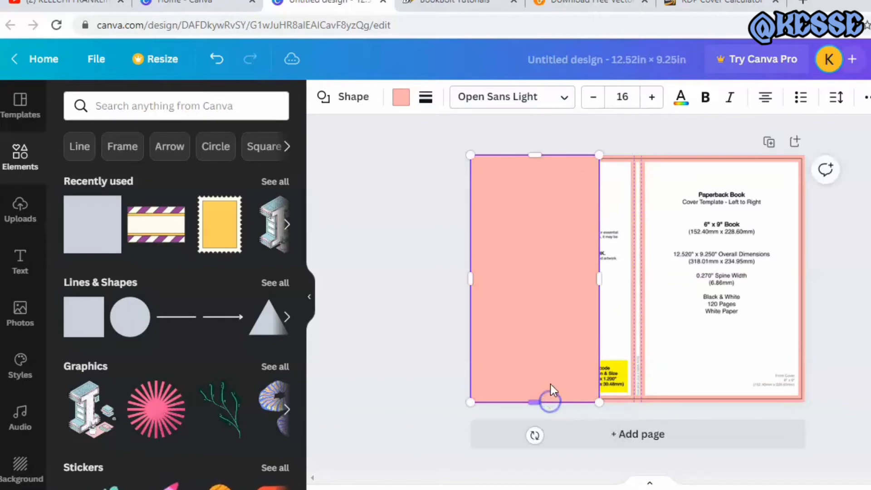
pyautogui.moveTo(600, 272); pyautogui.dragTo(645, 280)
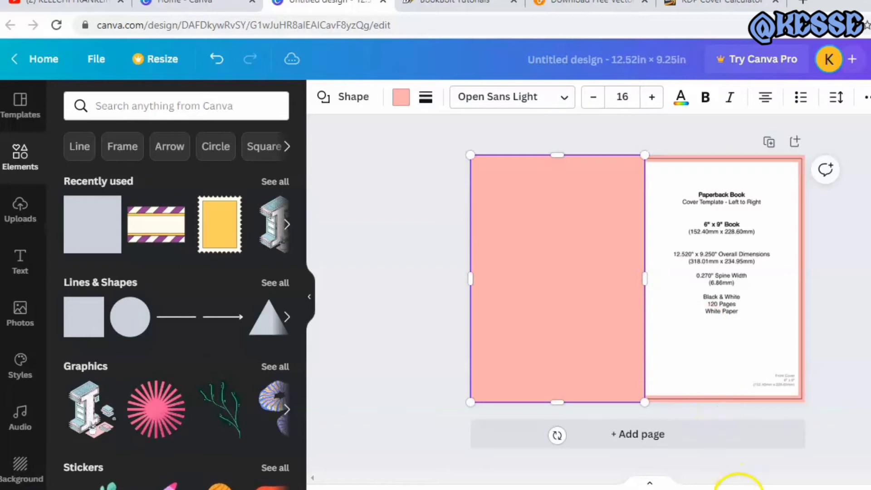
pyautogui.moveTo(740, 489); pyautogui.dragTo(753, 489)
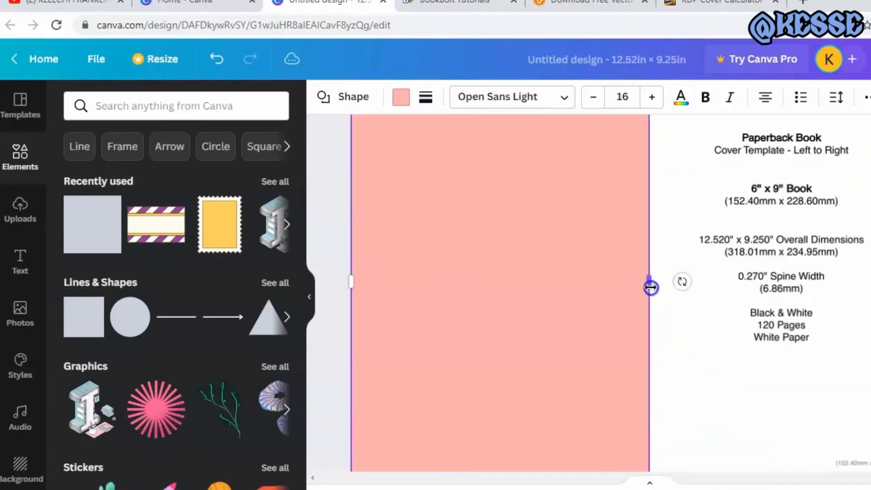
pyautogui.moveTo(649, 286); pyautogui.dragTo(647, 288)
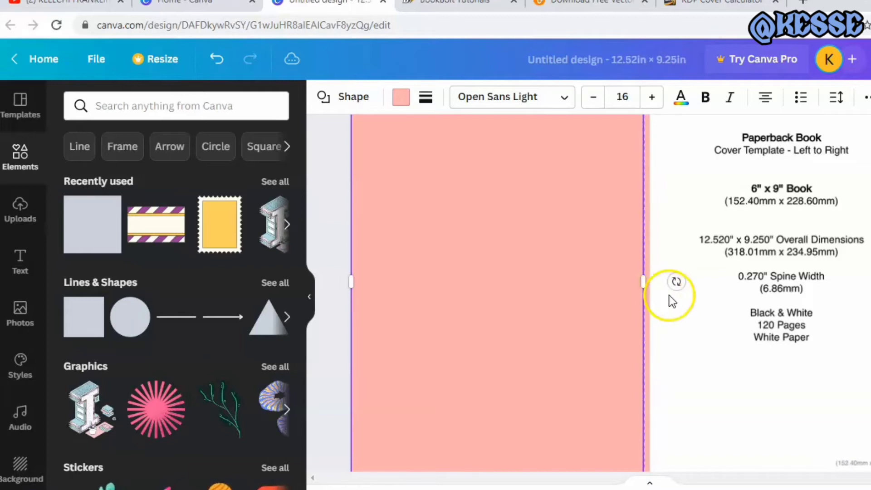
pyautogui.click(676, 306)
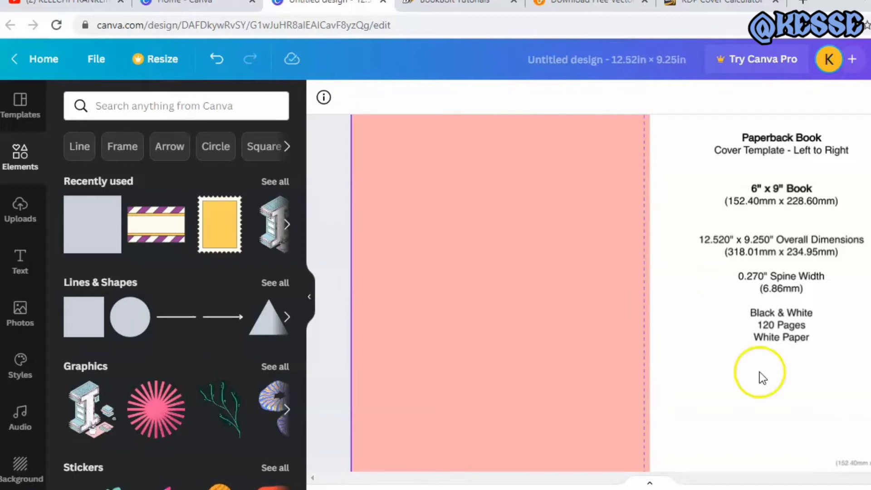
# Set the transparency of the shape covering the back cover and spine to 72
pyautogui.moveTo(750, 489); pyautogui.dragTo(740, 489)
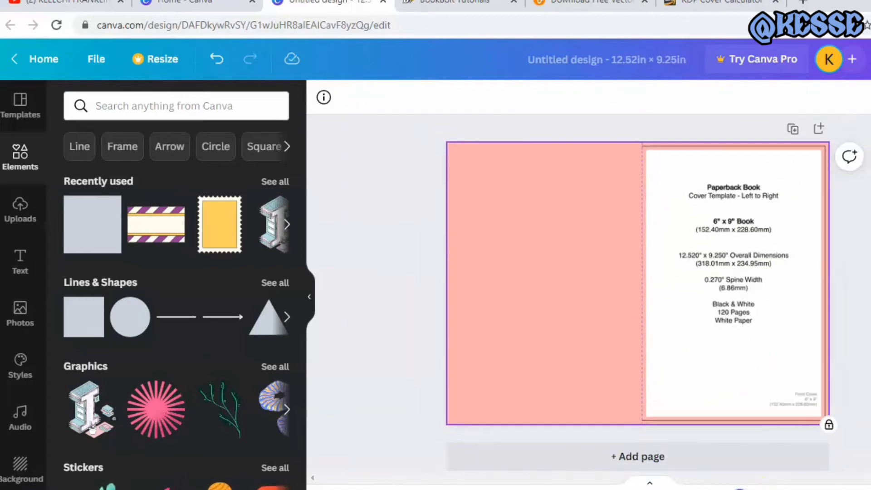
pyautogui.click(624, 302)
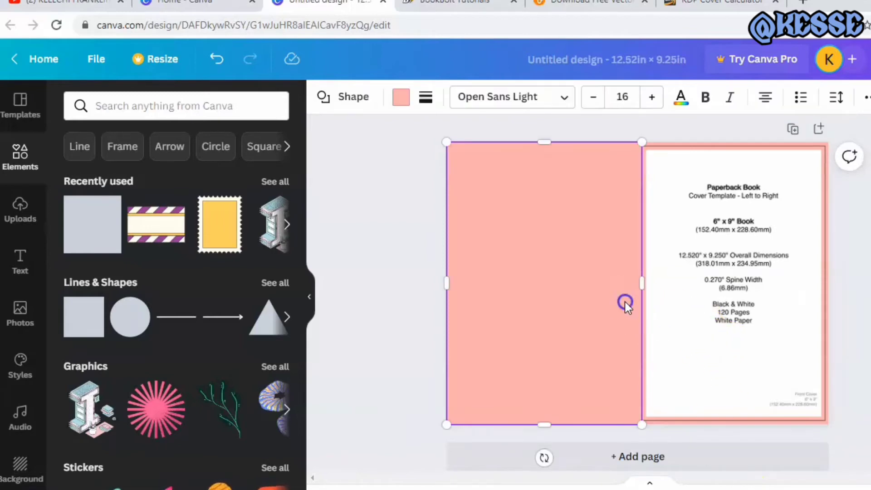
pyautogui.click(863, 97)
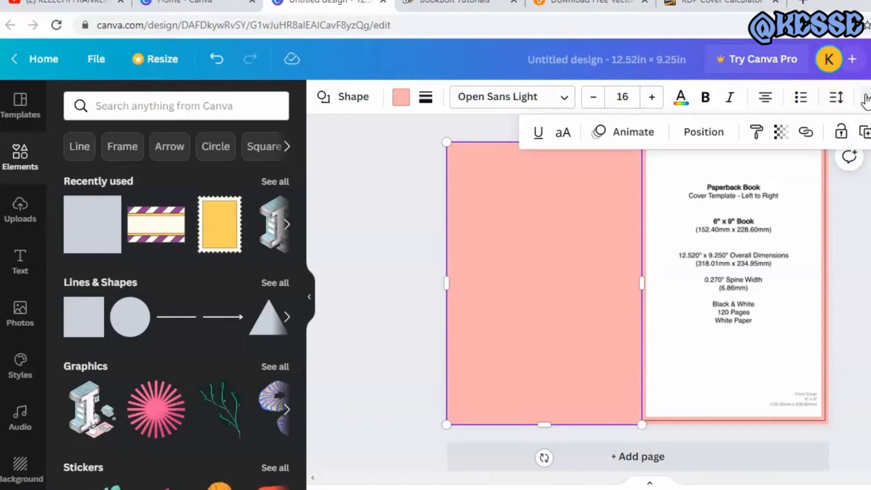
pyautogui.click(780, 132)
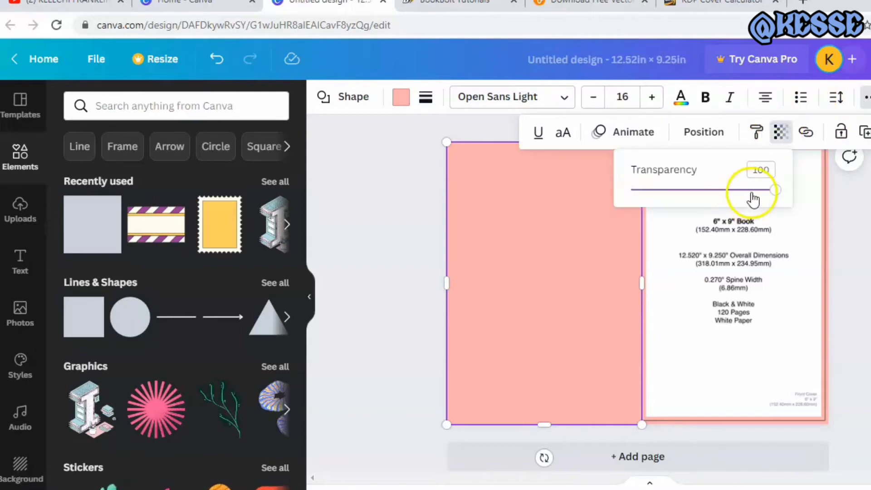
pyautogui.moveTo(777, 193); pyautogui.dragTo(736, 192)
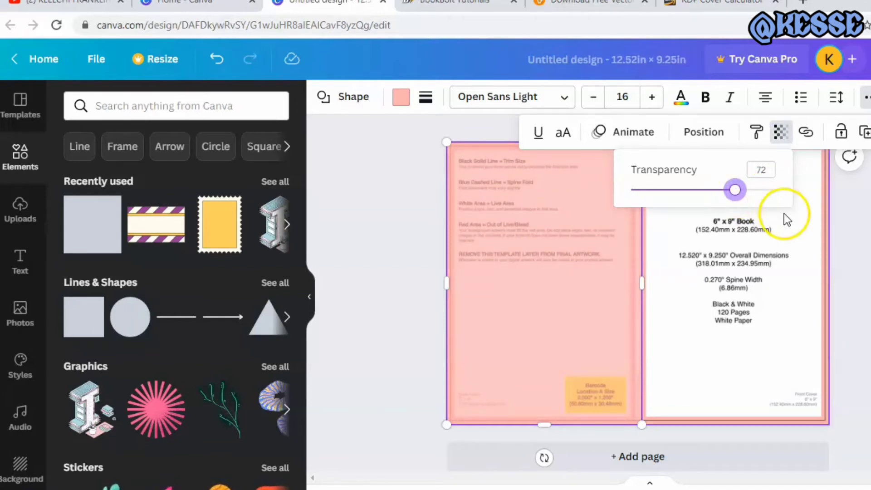
pyautogui.click(792, 226)
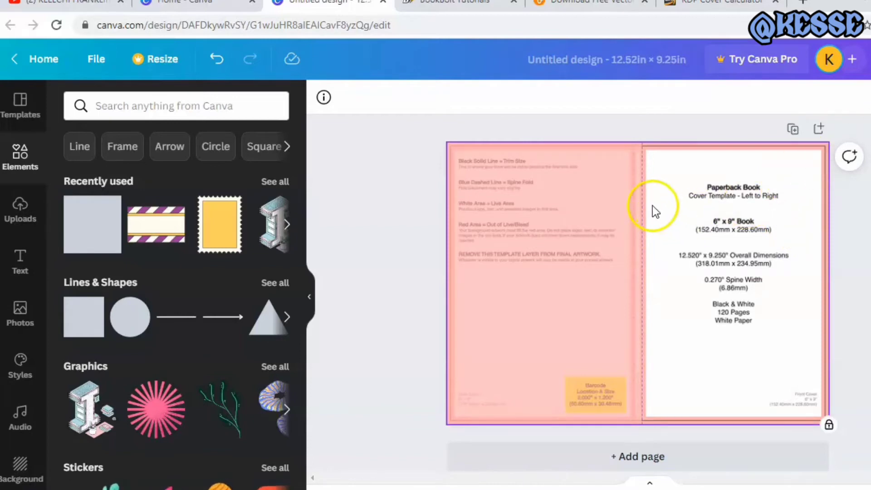
# Lock the semi-transparent shape over the back cover and spine
pyautogui.click(597, 206)
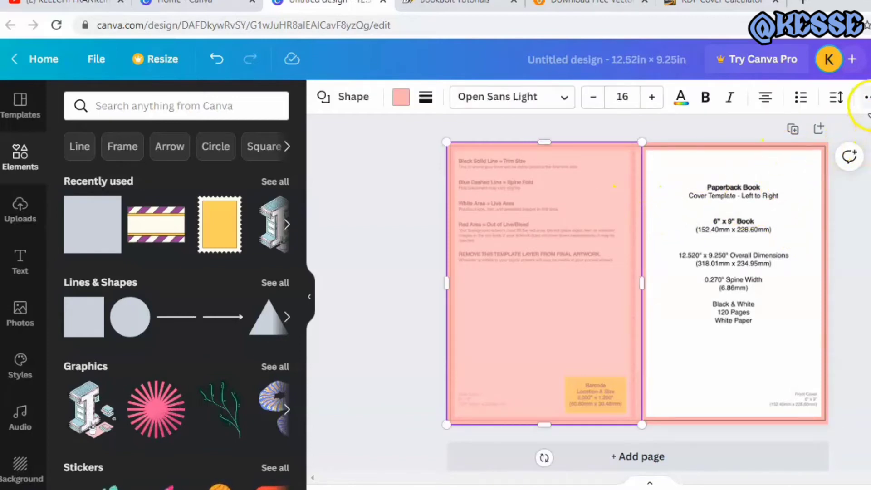
pyautogui.click(866, 97)
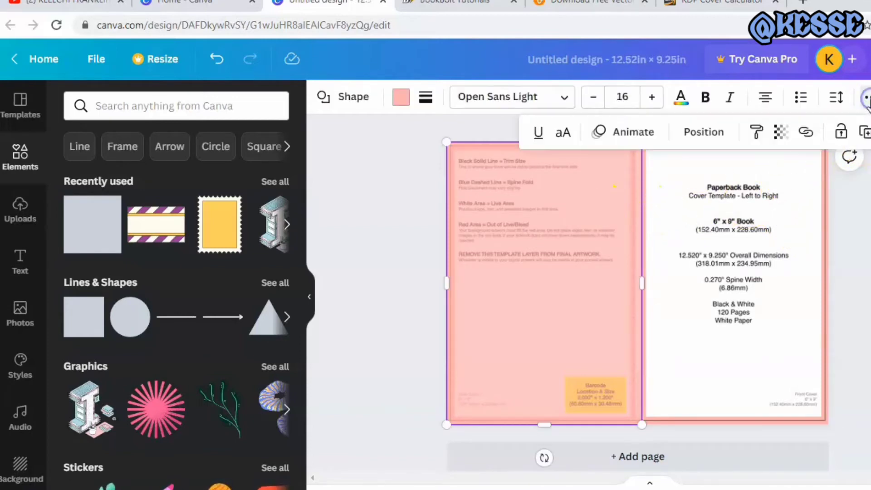
pyautogui.click(840, 134)
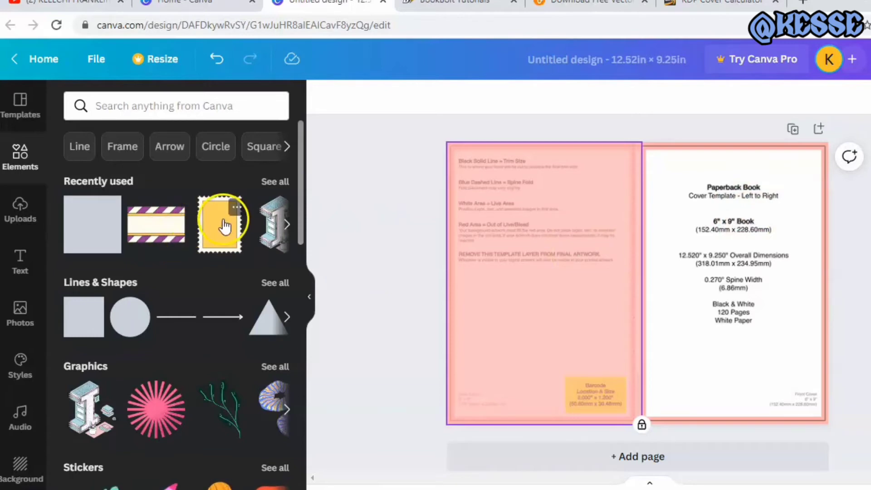
# Place the recently used yellow postage stamp graphic on the front cover area
pyautogui.moveTo(223, 227); pyautogui.dragTo(723, 228)
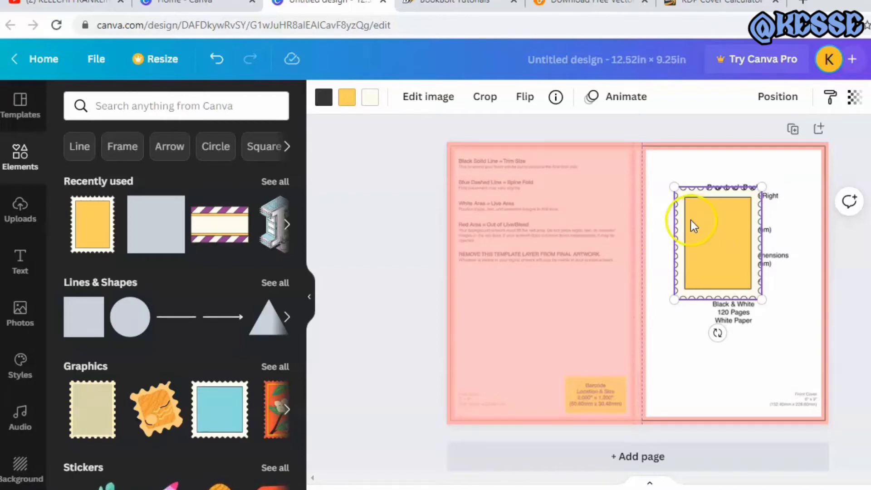
# Switch to Vecteezy, view its free stock photos page, and return to the Canva cover design
pyautogui.click(572, 7)
pyautogui.click(478, 123)
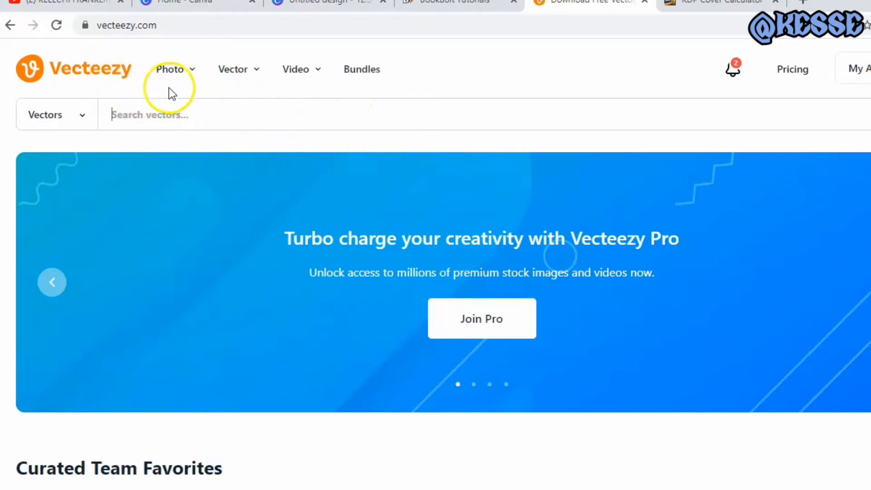
pyautogui.click(170, 72)
pyautogui.click(234, 71)
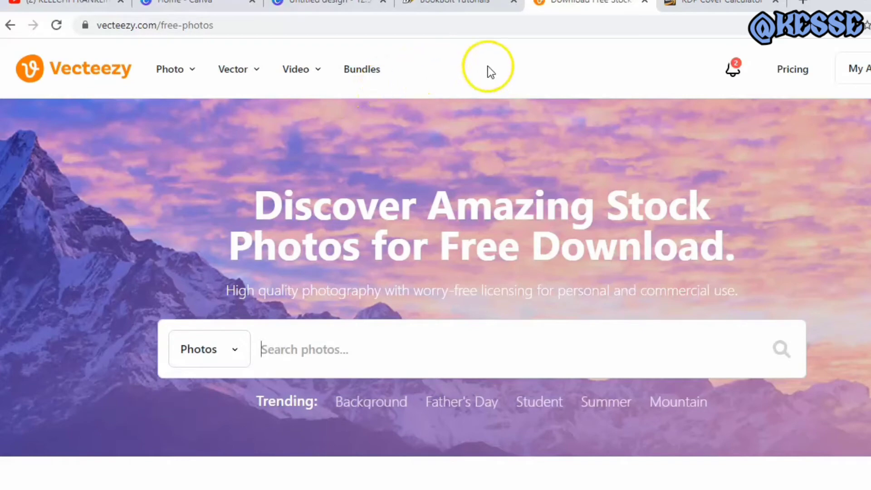
pyautogui.click(306, 5)
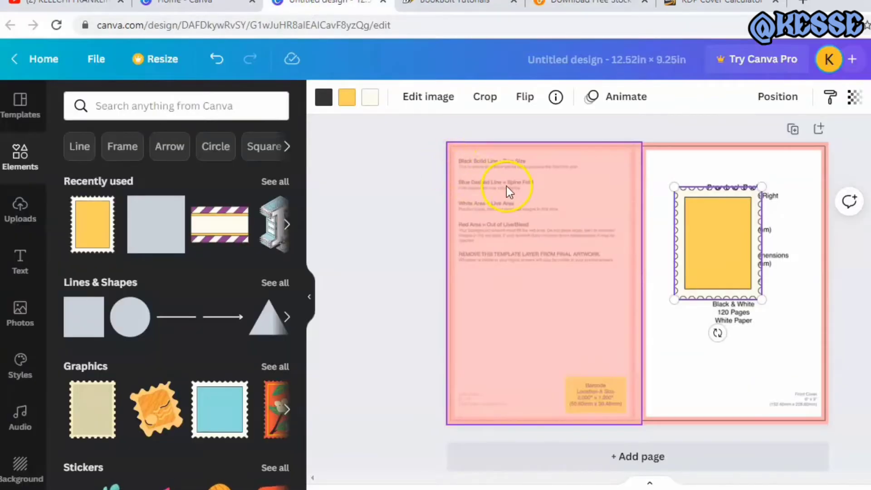
# Move the yellow stamp graphic to the front cover's upper corner beside the spine and enlarge it to the full front cover width
pyautogui.moveTo(728, 234); pyautogui.dragTo(703, 190)
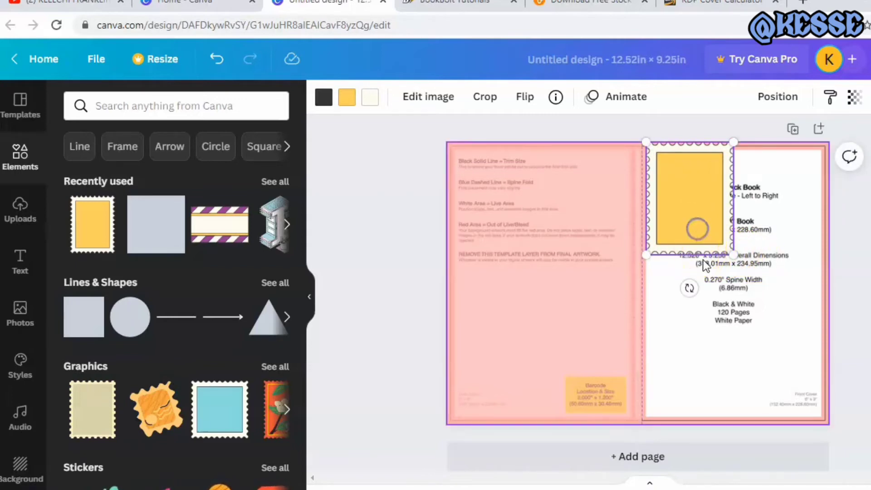
pyautogui.moveTo(731, 252); pyautogui.dragTo(828, 379)
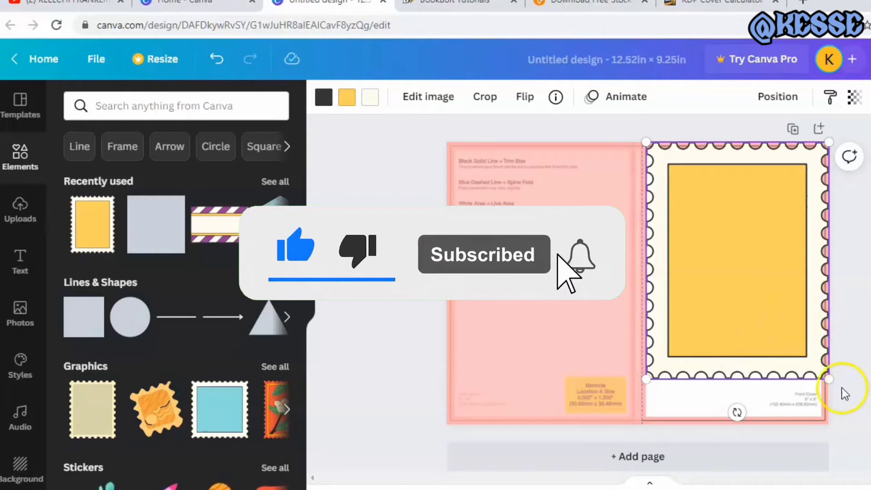
pyautogui.moveTo(829, 379); pyautogui.dragTo(827, 380)
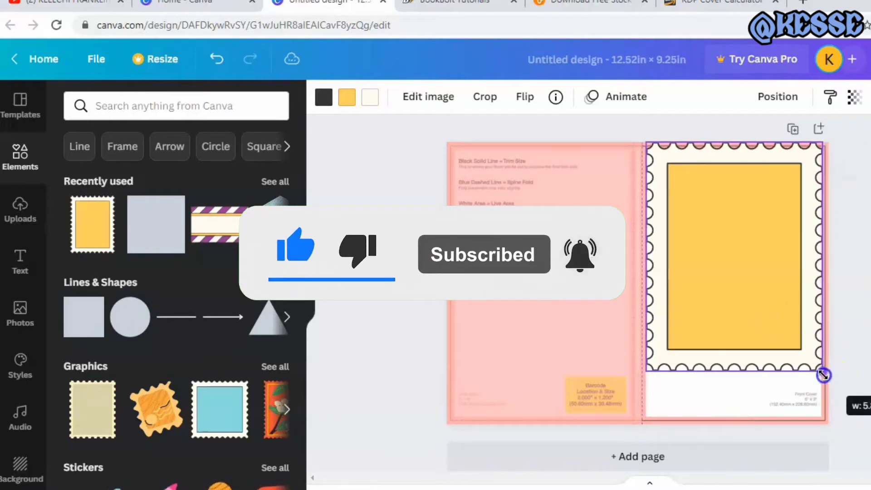
pyautogui.moveTo(823, 375); pyautogui.dragTo(826, 380)
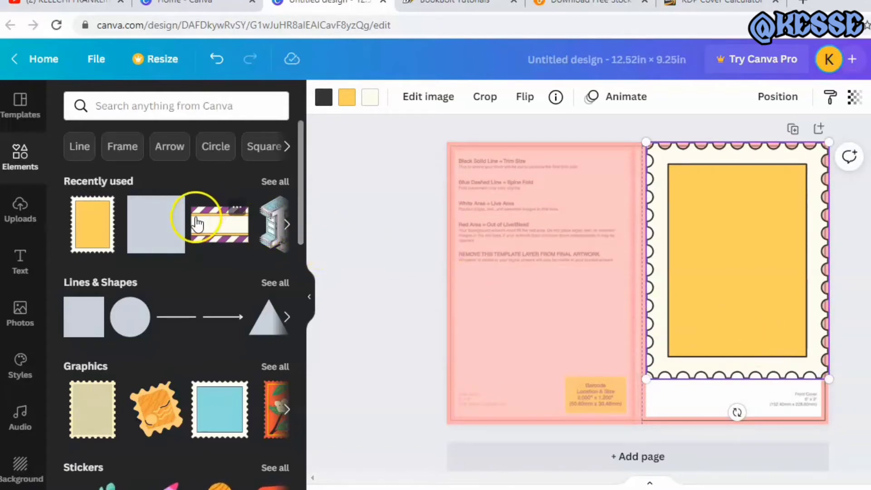
# Add the recently used purple-striped banner over the front cover's lower part and enlarge it to the page's outer corner
pyautogui.moveTo(199, 224); pyautogui.dragTo(678, 344)
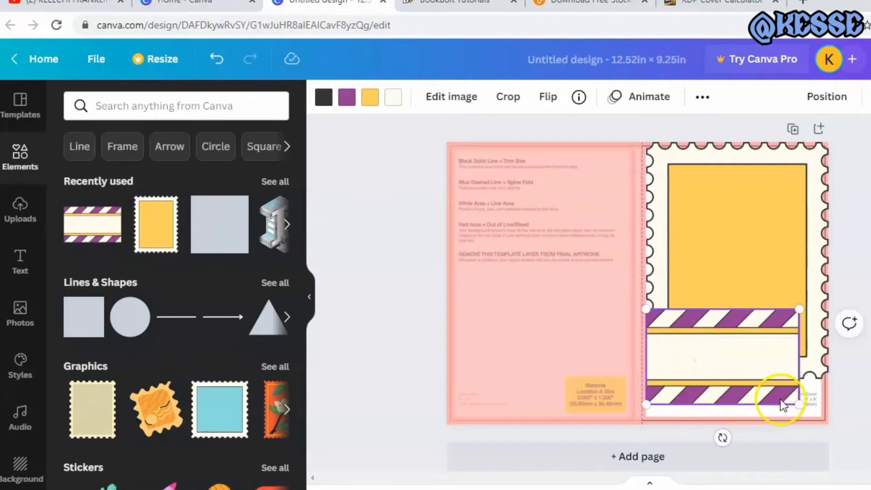
pyautogui.moveTo(799, 404); pyautogui.dragTo(828, 421)
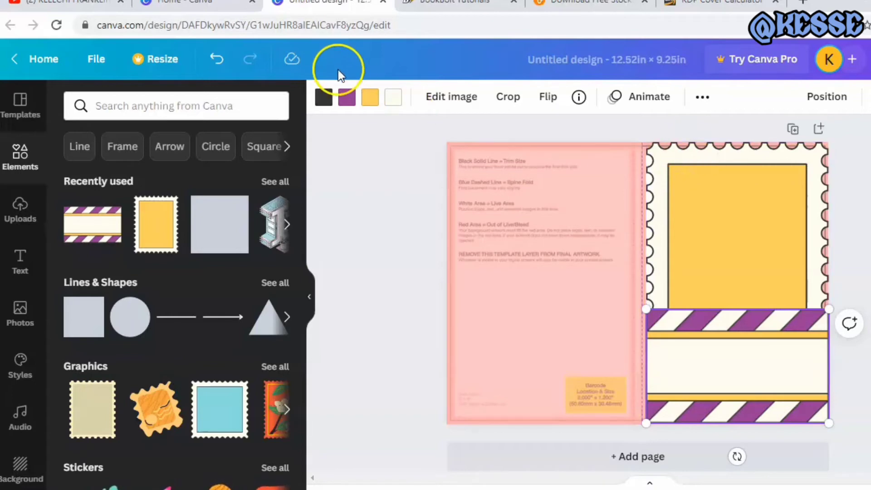
# Recolour the striped banner's dark outlines with the custom olive colour #9F9E79
pyautogui.click(323, 106)
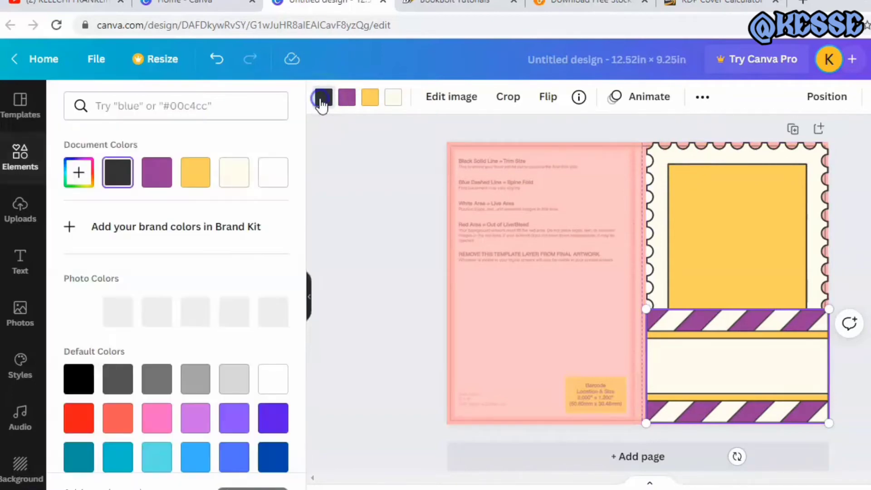
pyautogui.click(76, 176)
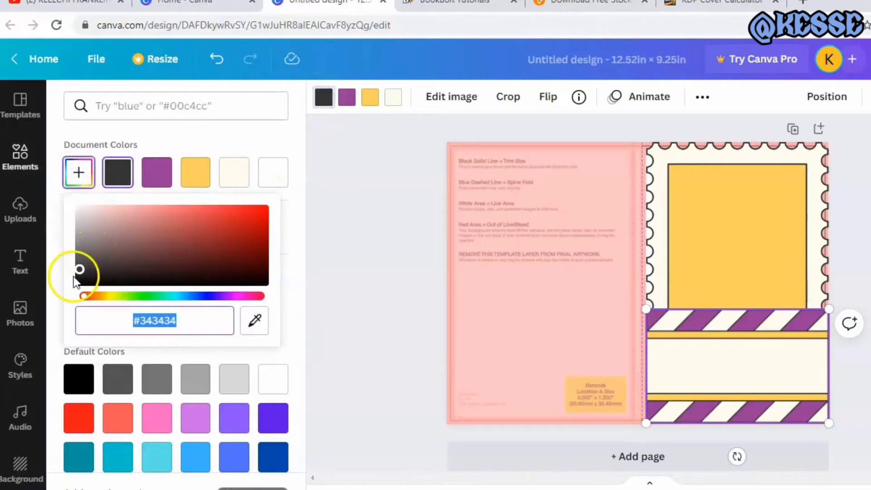
pyautogui.moveTo(87, 297); pyautogui.dragTo(113, 299)
pyautogui.moveTo(80, 272); pyautogui.dragTo(145, 232)
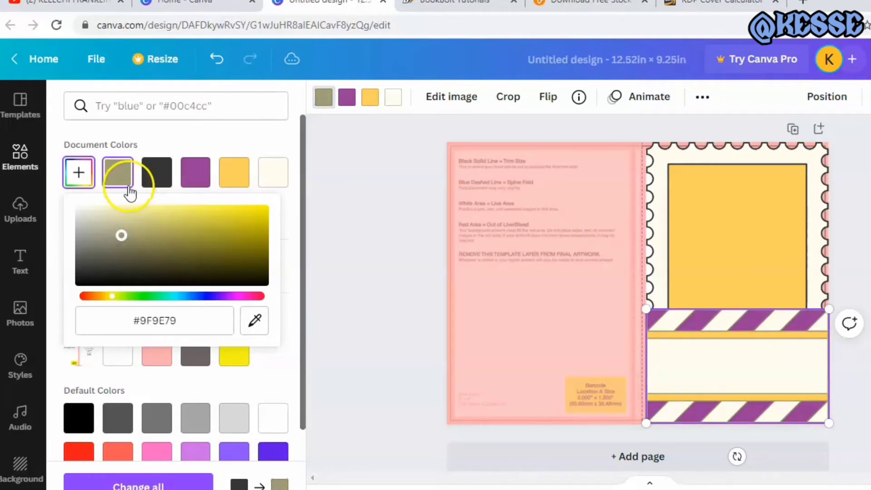
pyautogui.click(119, 176)
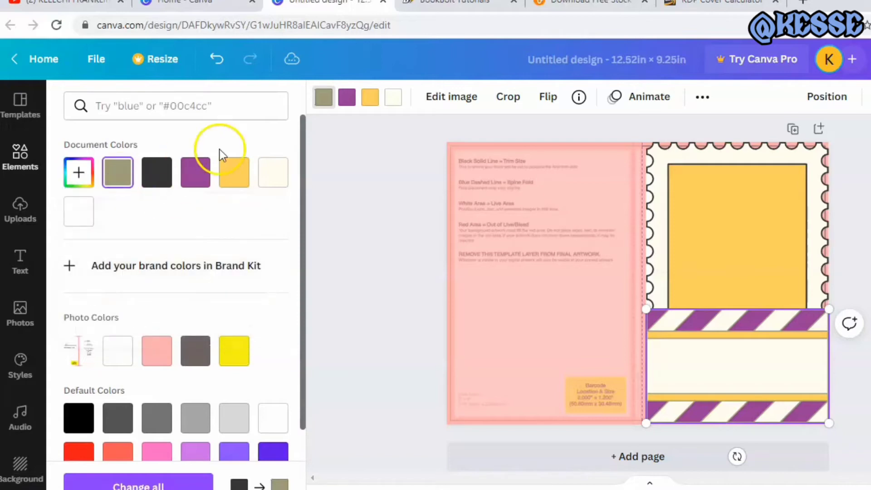
# Change the banner's purple, yellow and cream colours to the same olive document colour
pyautogui.click(347, 97)
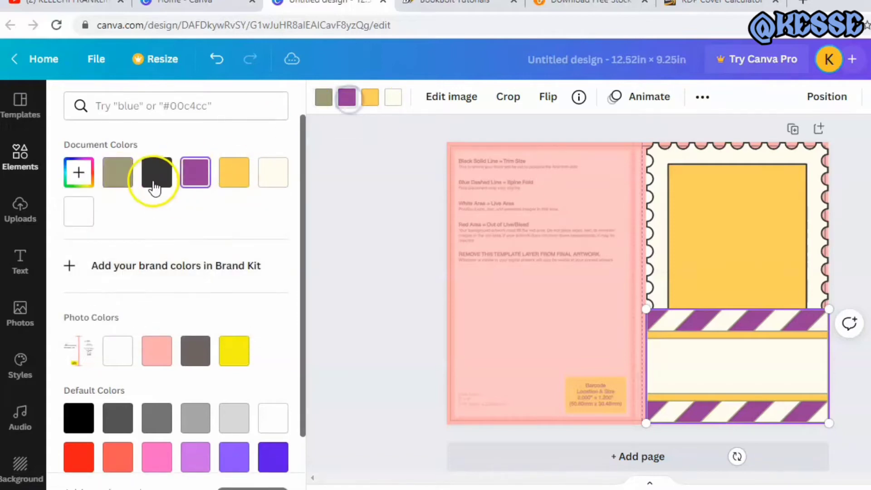
pyautogui.click(118, 174)
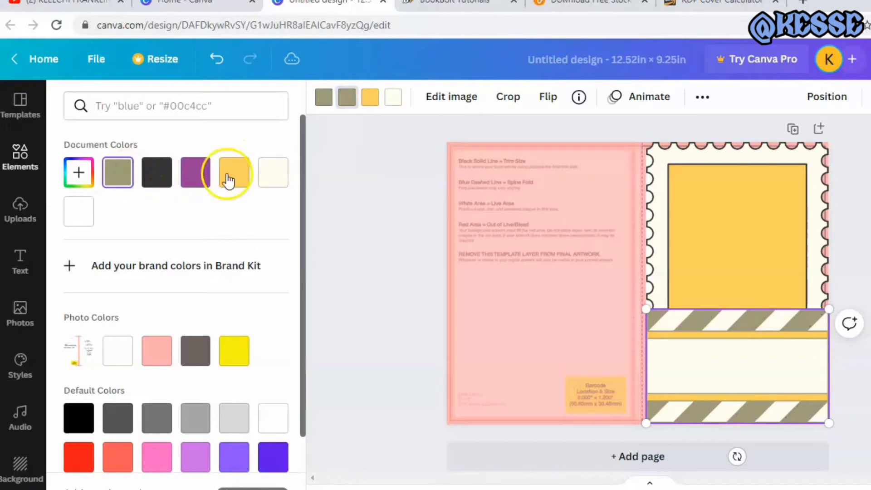
pyautogui.click(368, 97)
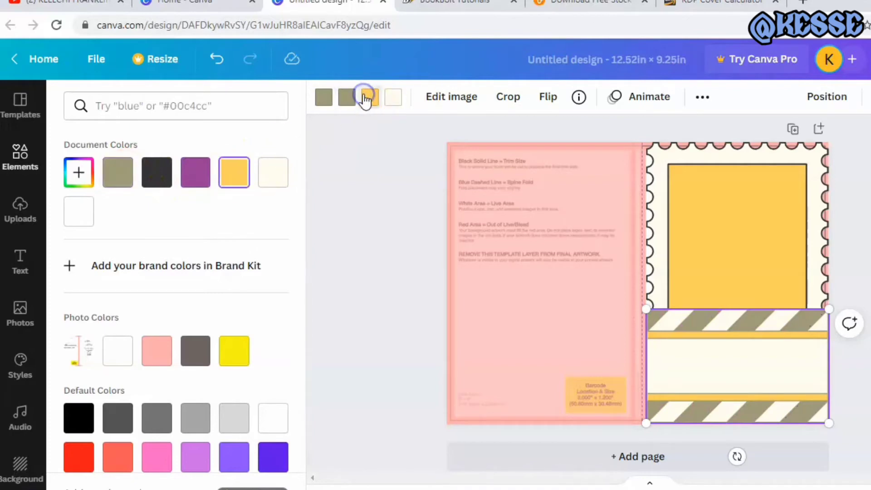
pyautogui.click(117, 173)
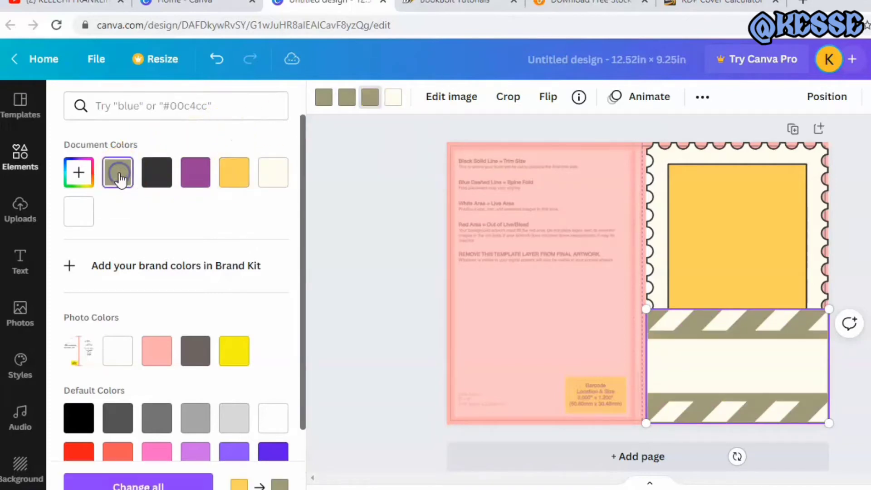
pyautogui.click(393, 97)
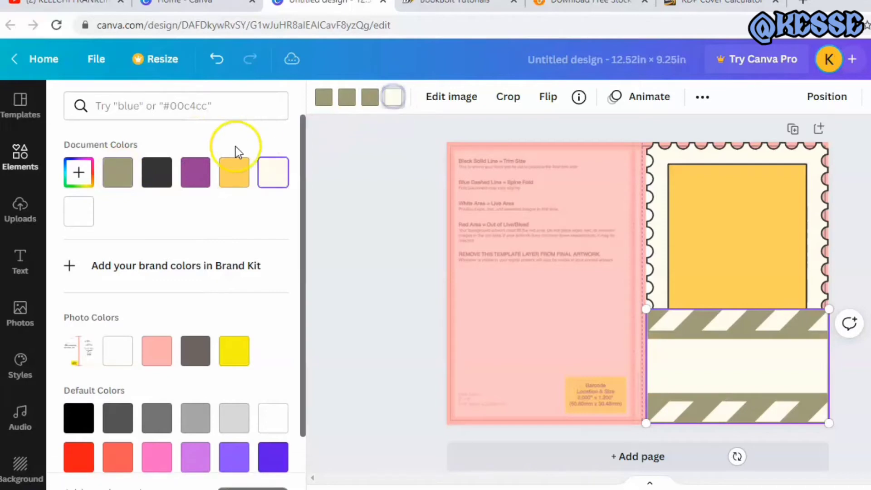
pyautogui.click(122, 172)
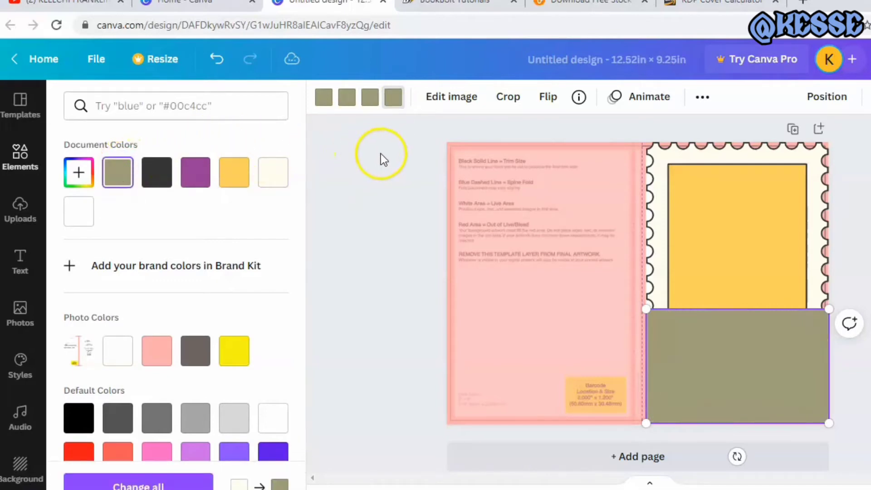
# Recolour the stamp graphic's dark outline, yellow centre and cream border with the olive document colour
pyautogui.click(669, 193)
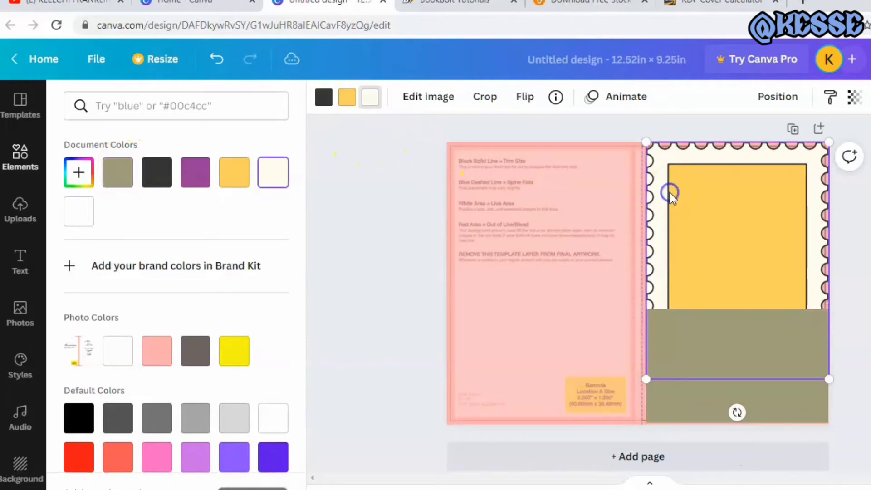
pyautogui.click(322, 100)
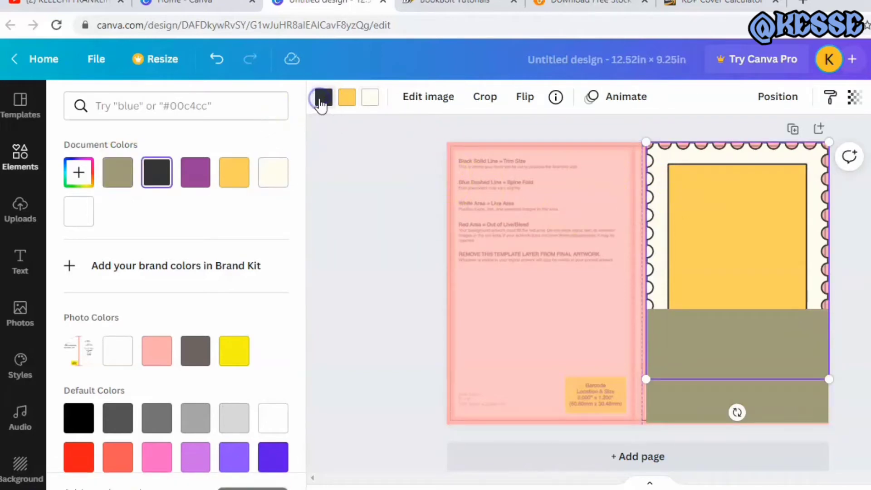
pyautogui.click(129, 172)
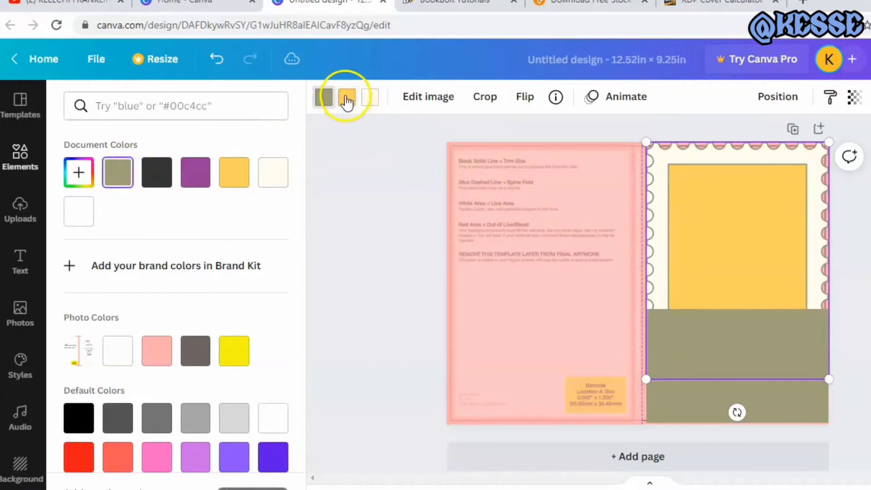
pyautogui.click(346, 97)
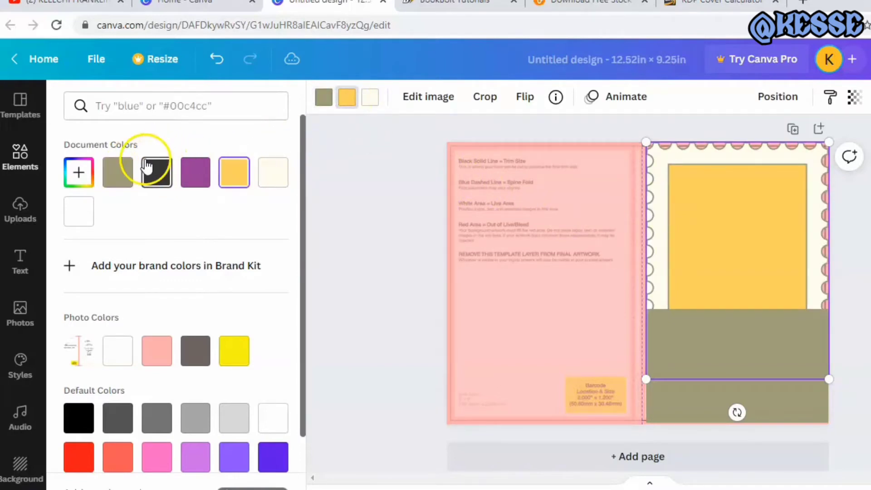
pyautogui.click(119, 173)
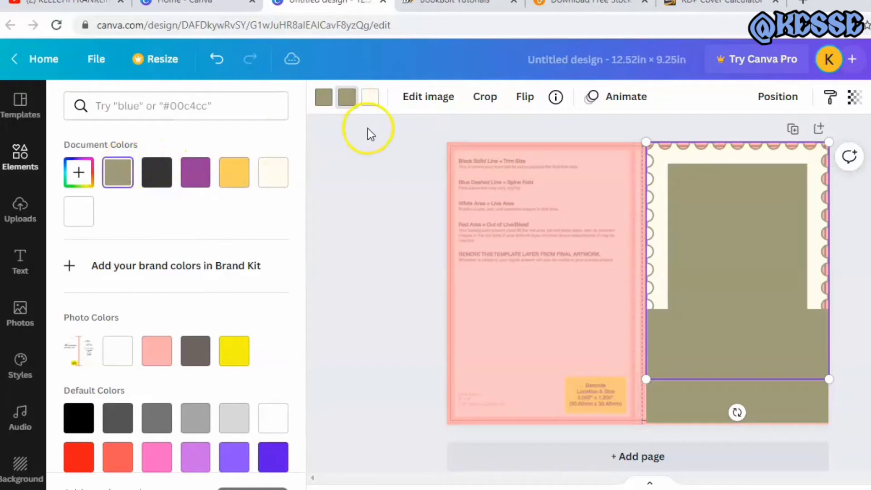
pyautogui.click(371, 98)
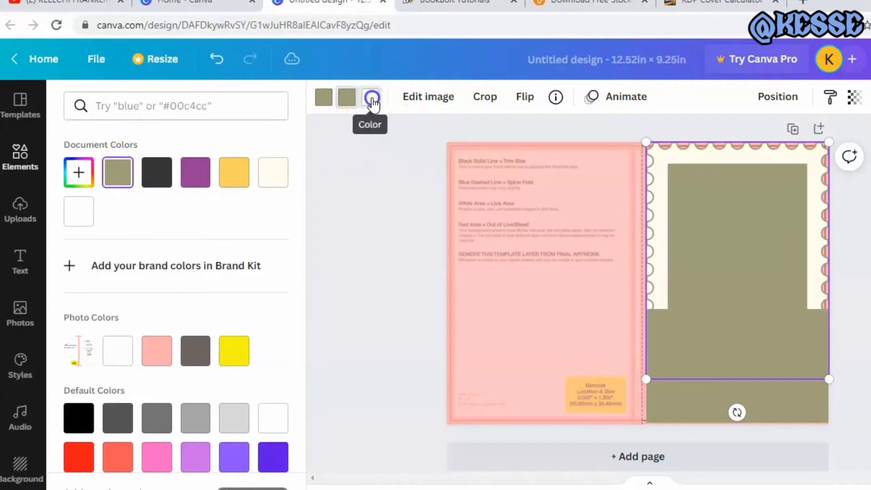
pyautogui.click(120, 175)
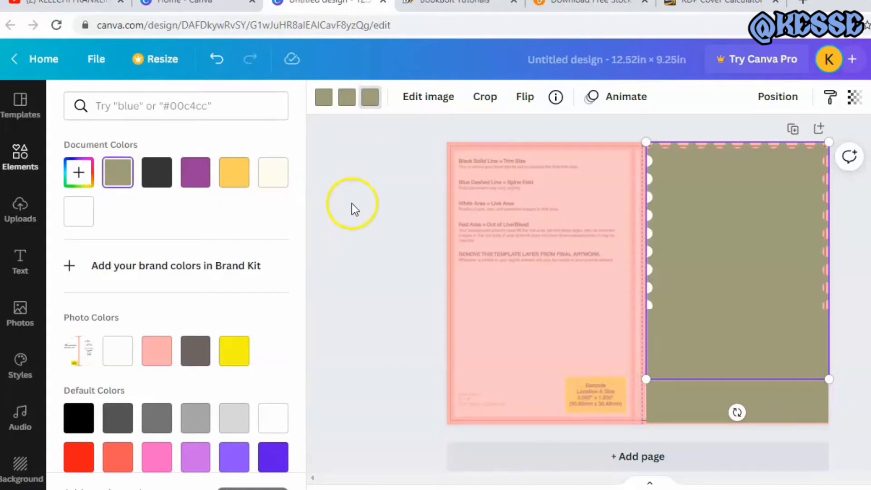
pyautogui.click(352, 204)
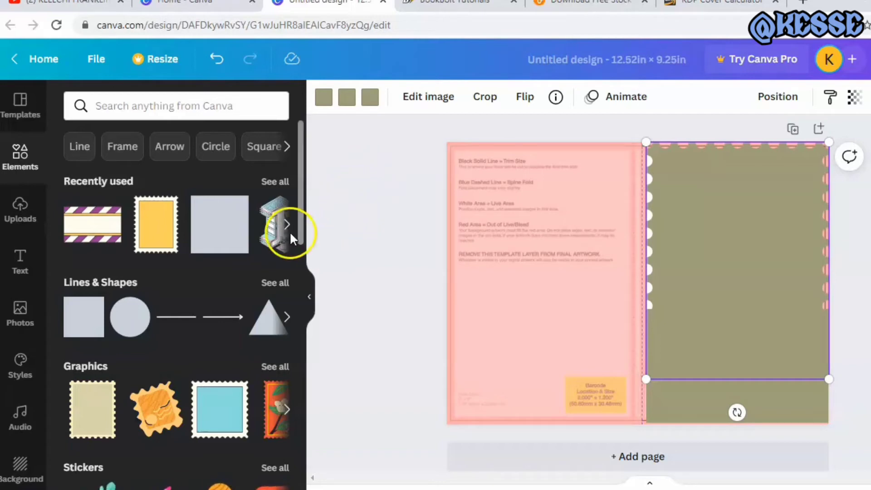
# Place the green leaf branch sticker in the middle of the front cover, scaled to about 4 x 4 in
pyautogui.moveTo(301, 213); pyautogui.dragTo(300, 265)
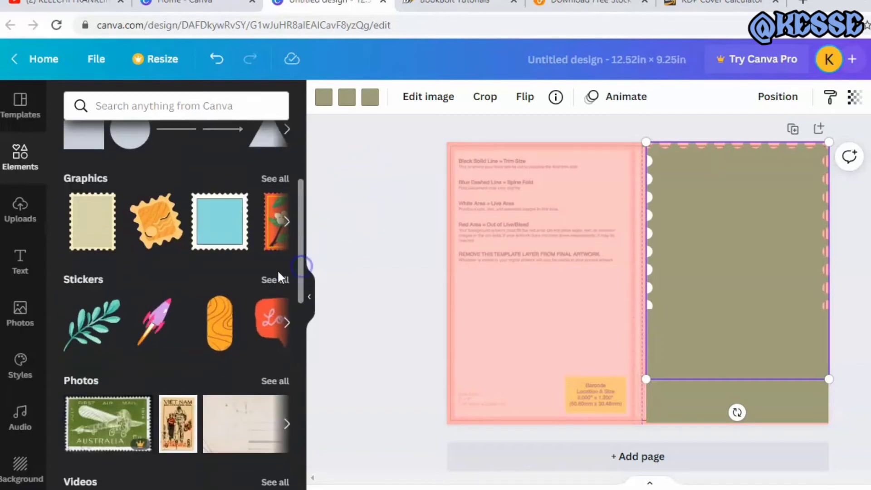
pyautogui.moveTo(94, 318); pyautogui.dragTo(663, 256)
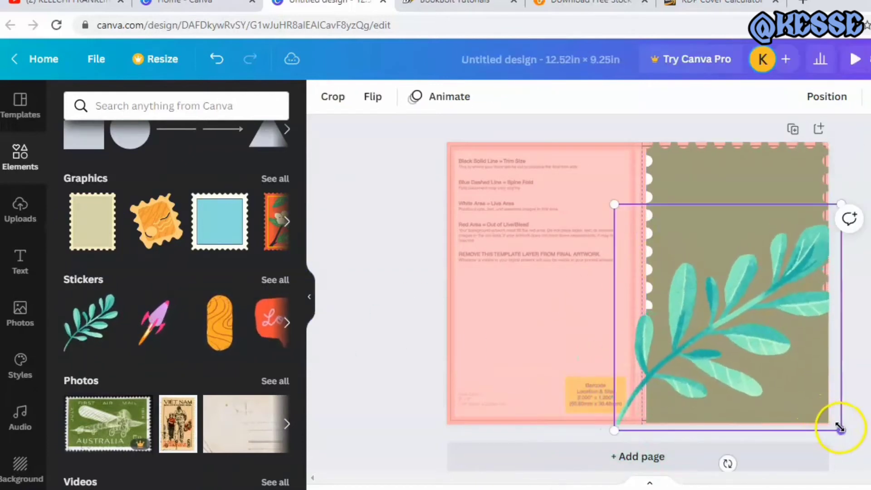
pyautogui.moveTo(837, 422); pyautogui.dragTo(737, 327)
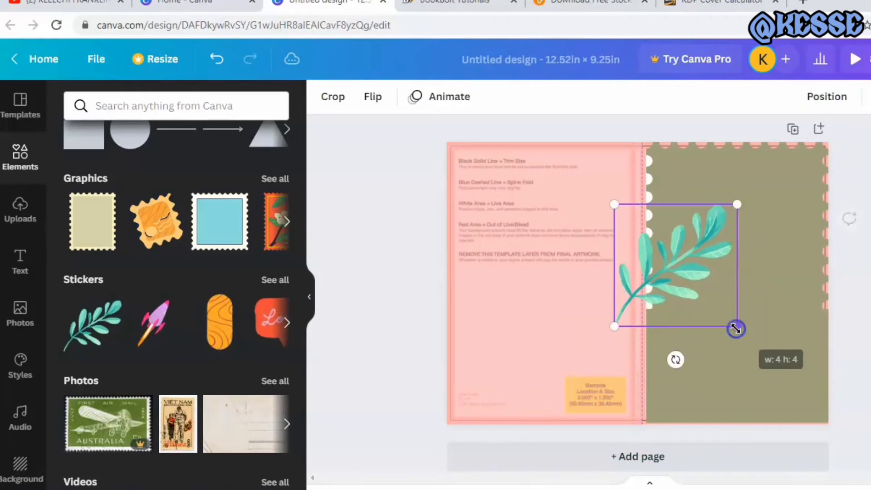
pyautogui.moveTo(681, 268); pyautogui.dragTo(742, 284)
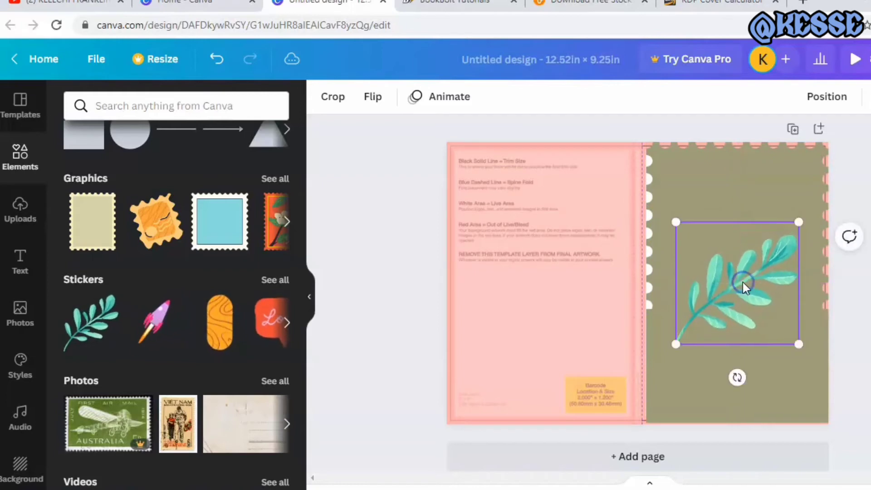
# Delete the leaf branch sticker from the front cover
pyautogui.click(742, 265)
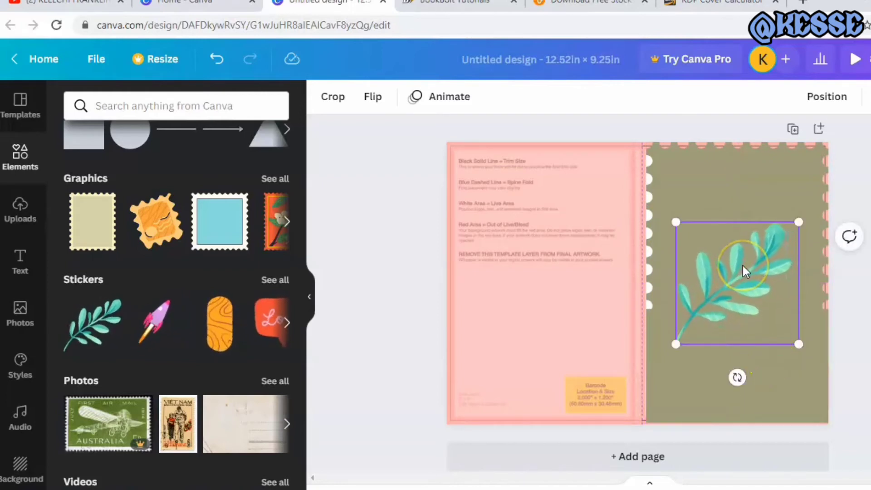
pyautogui.rightClick(742, 266)
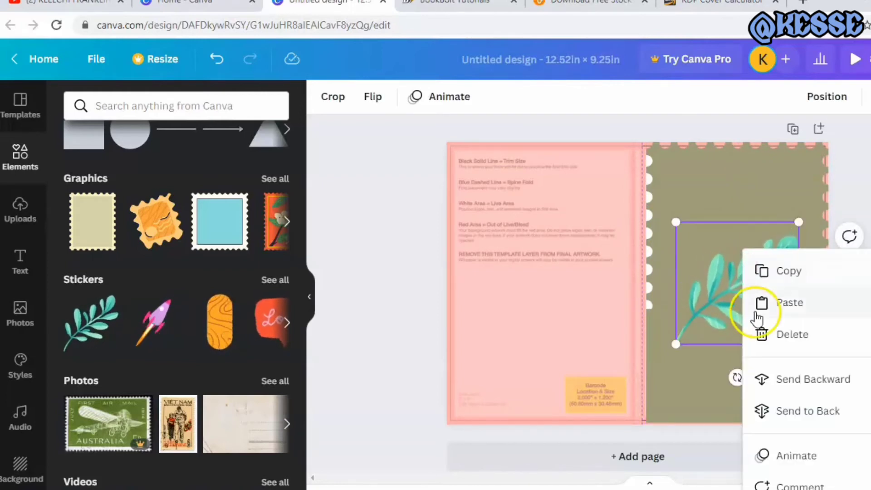
pyautogui.click(760, 336)
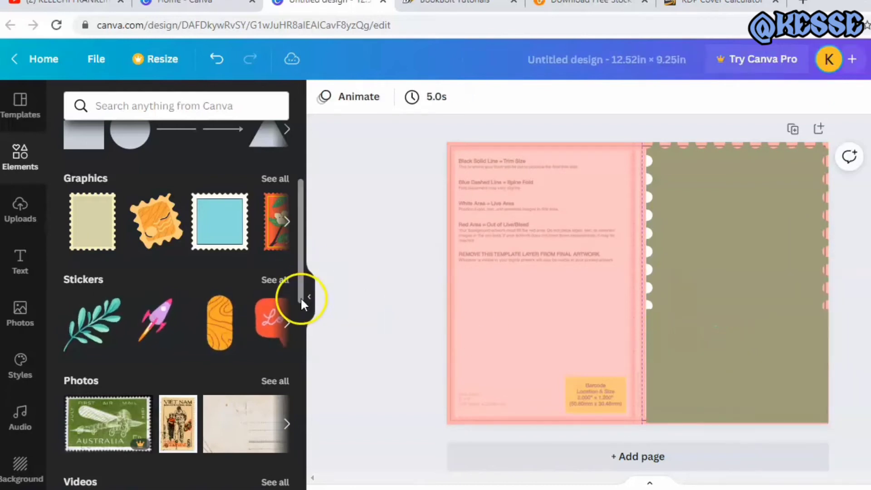
pyautogui.moveTo(300, 268); pyautogui.dragTo(296, 208)
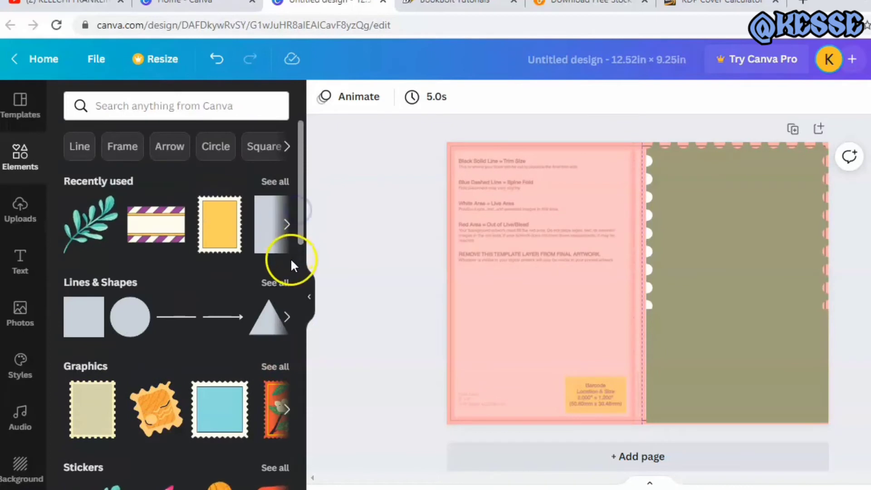
# Browse the recently used elements and open their full collection
pyautogui.click(286, 225)
pyautogui.click(286, 226)
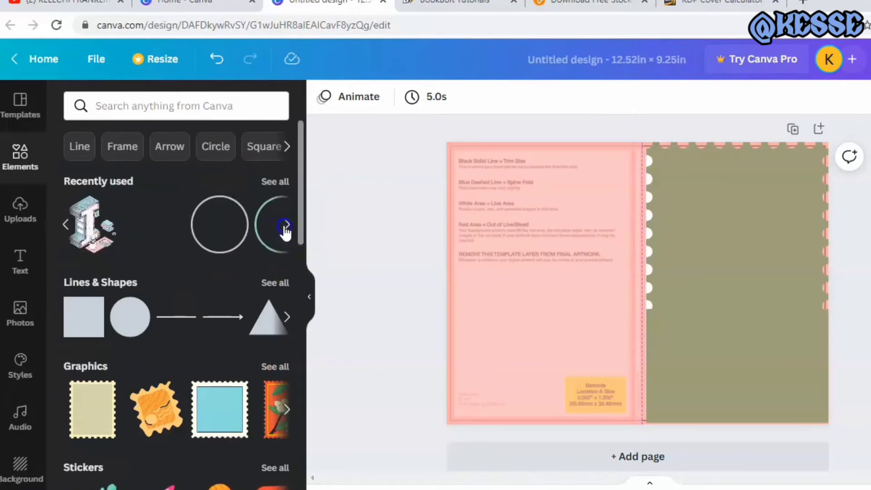
pyautogui.click(285, 226)
pyautogui.click(285, 226)
pyautogui.click(285, 226)
pyautogui.click(285, 226)
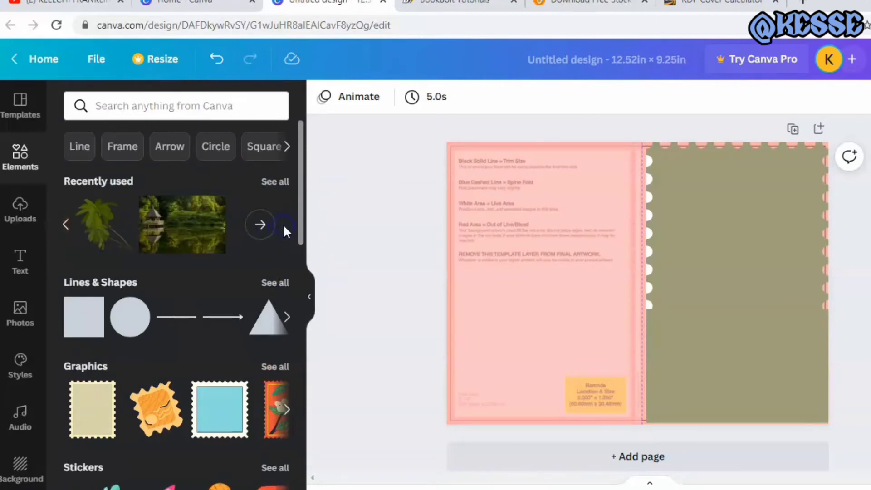
pyautogui.click(92, 219)
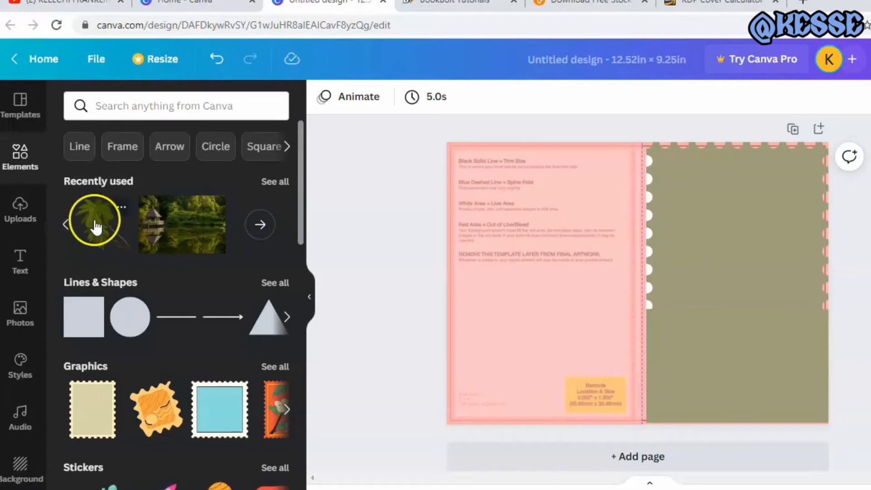
pyautogui.click(262, 224)
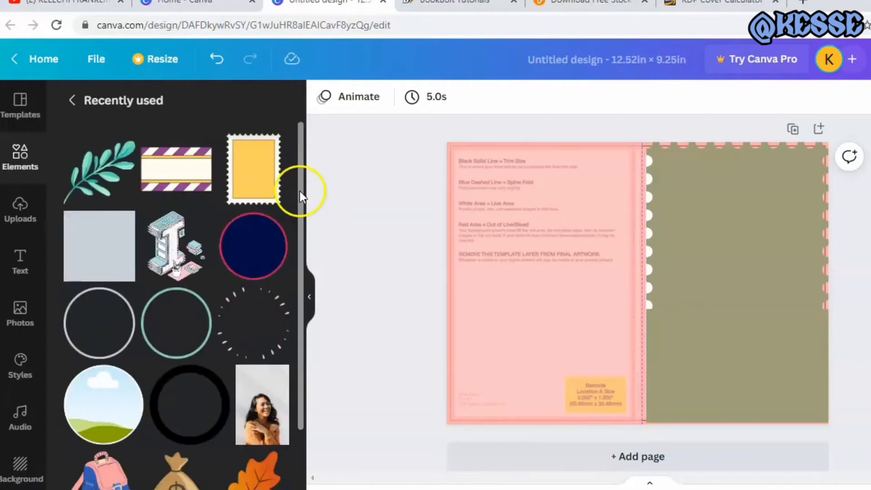
# Place the gold five-pointed star from the recently used elements on the front cover, scaled down to fit and centred across its width
pyautogui.moveTo(299, 192); pyautogui.dragTo(305, 325)
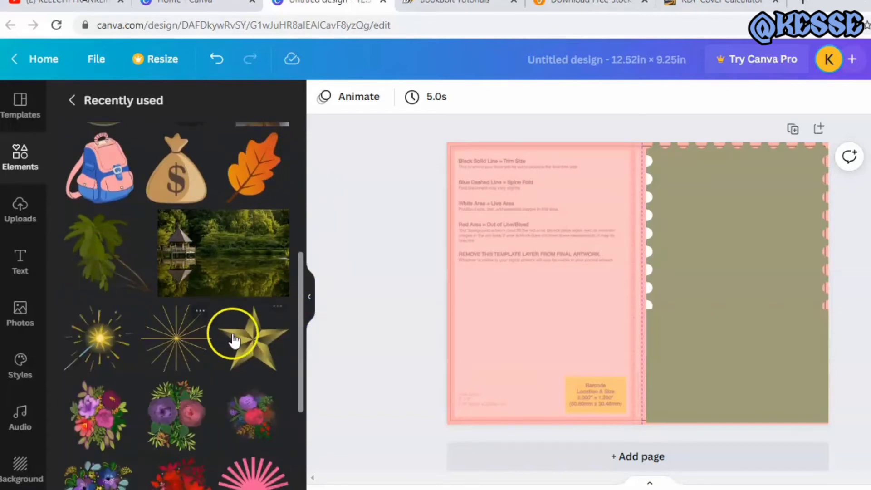
pyautogui.moveTo(238, 341); pyautogui.dragTo(666, 247)
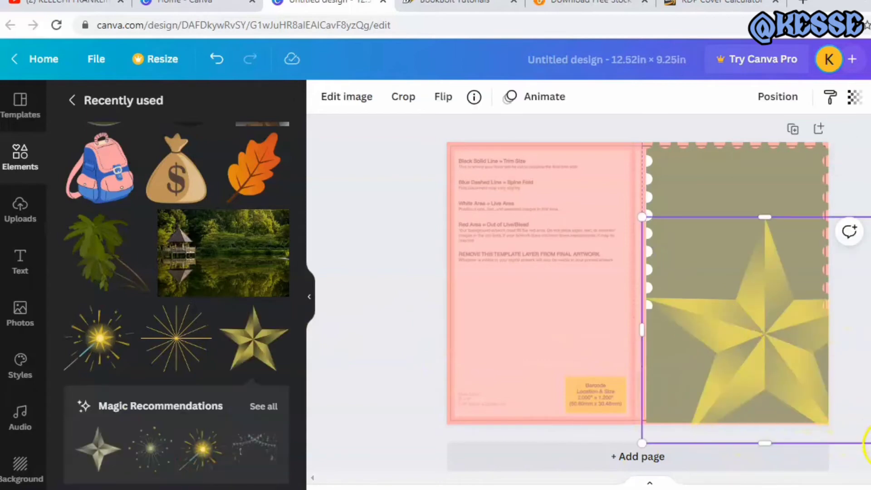
pyautogui.moveTo(867, 443); pyautogui.dragTo(786, 349)
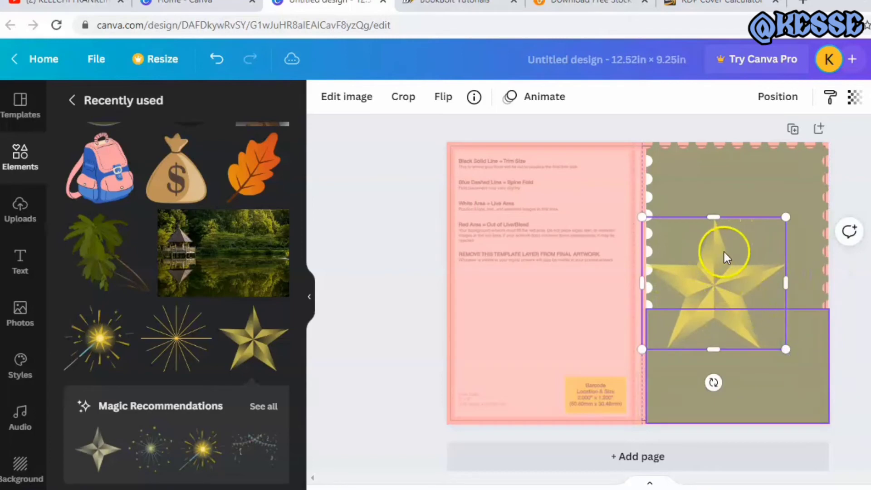
pyautogui.moveTo(730, 252)
pyautogui.mouseDown()
pyautogui.moveTo(759, 254)
pyautogui.moveTo(723, 268)
pyautogui.moveTo(721, 250)
pyautogui.moveTo(730, 269)
pyautogui.mouseUp()
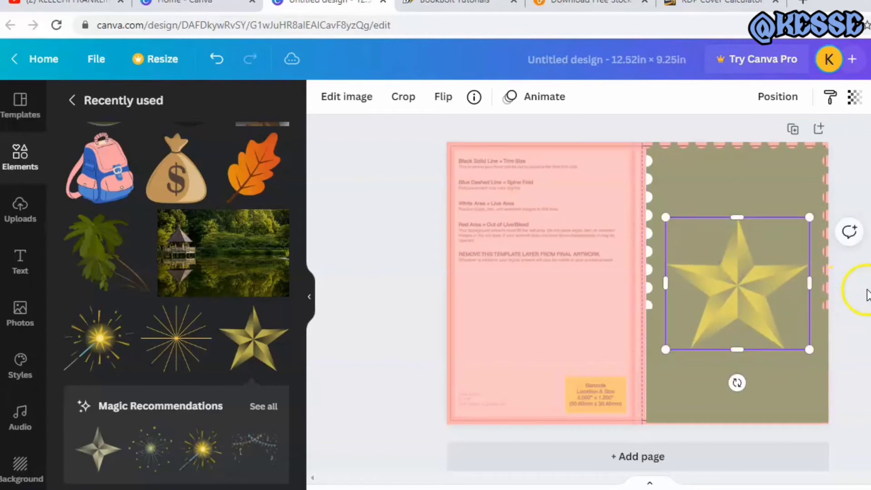
pyautogui.click(867, 295)
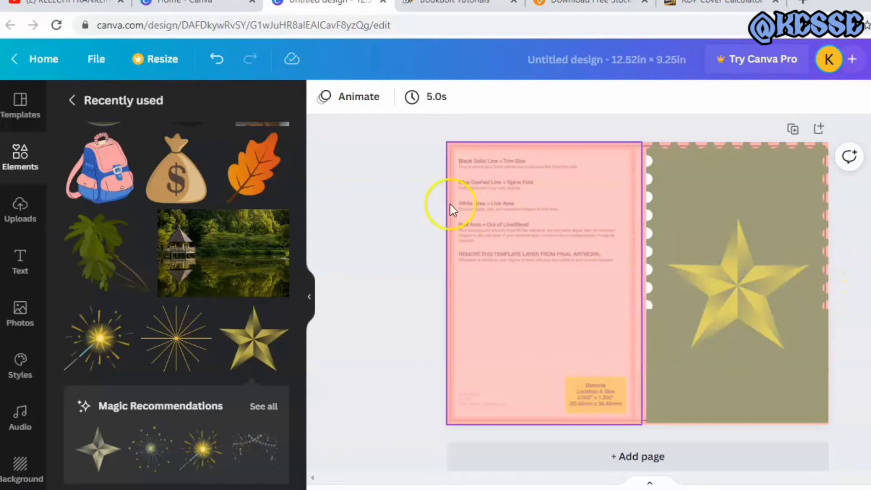
# Group the star with the olive shapes and stamp-edged graphics that make up the front cover
pyautogui.moveTo(426, 139); pyautogui.dragTo(860, 442)
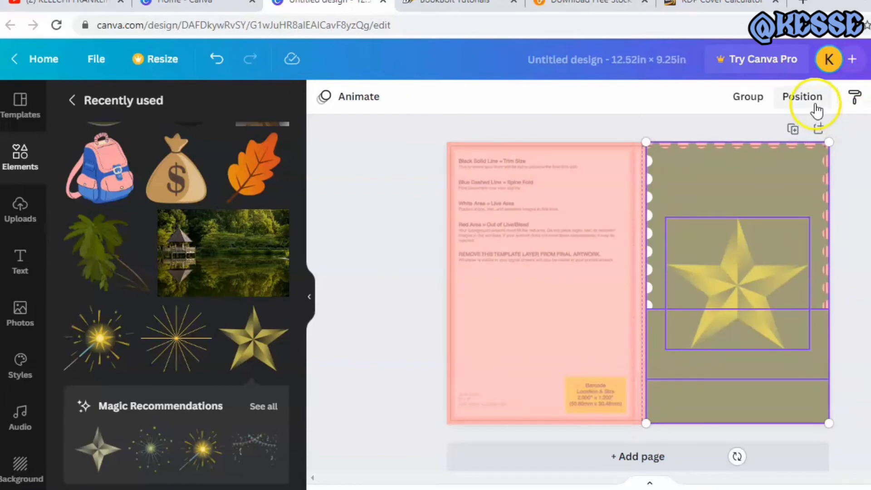
pyautogui.click(757, 98)
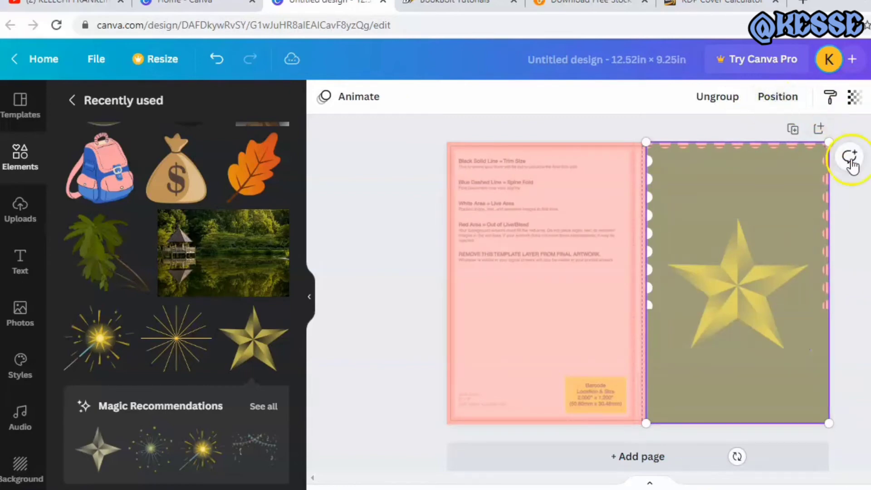
pyautogui.click(866, 249)
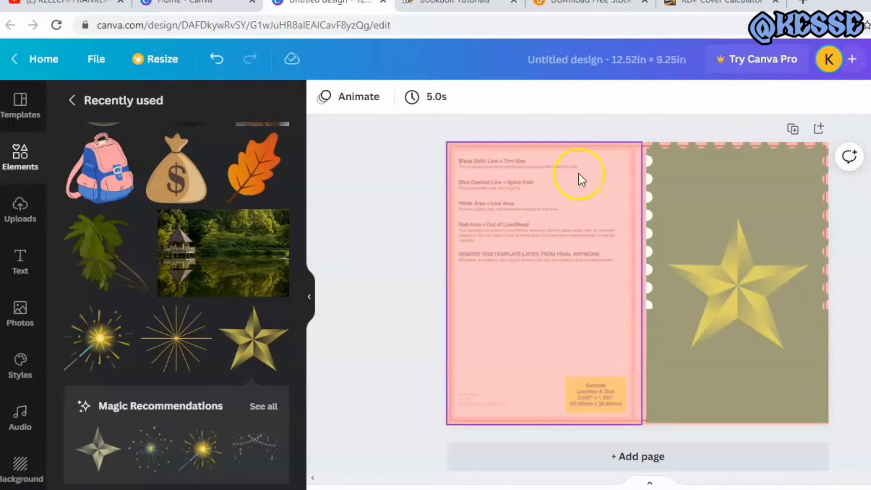
# Send the grouped front cover artwork backward, behind the KDP template image
pyautogui.moveTo(440, 130); pyautogui.dragTo(857, 453)
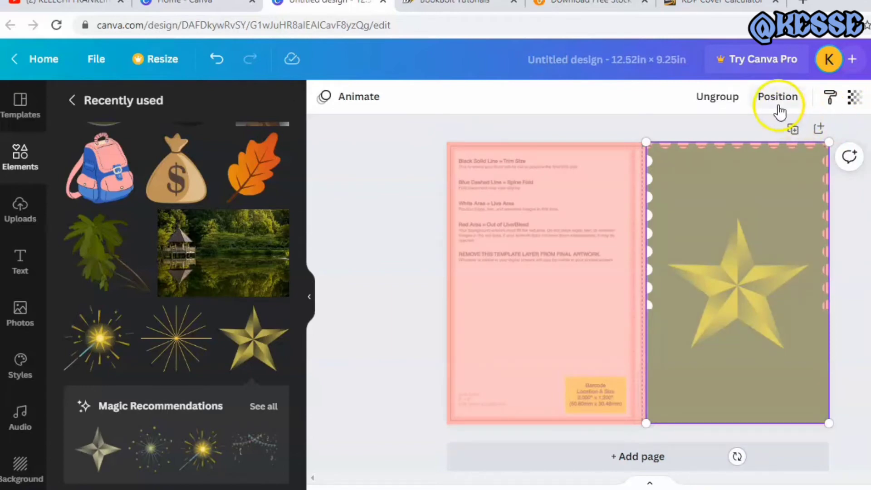
pyautogui.click(777, 100)
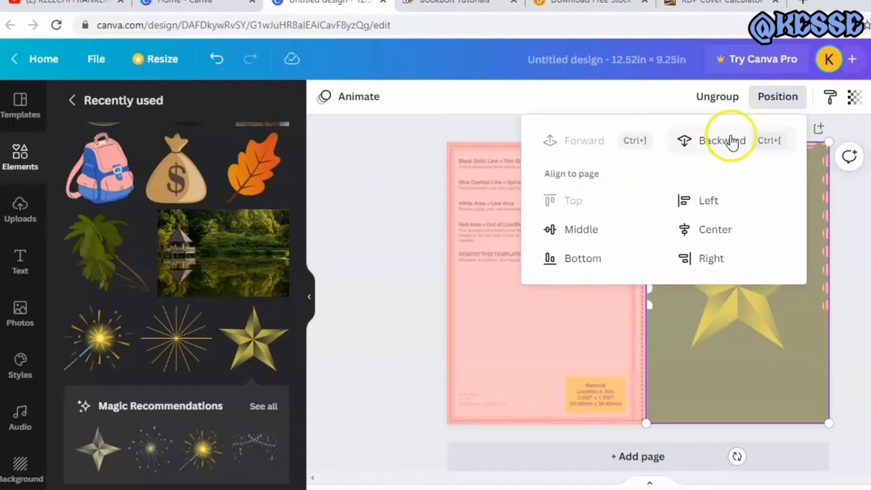
pyautogui.click(714, 140)
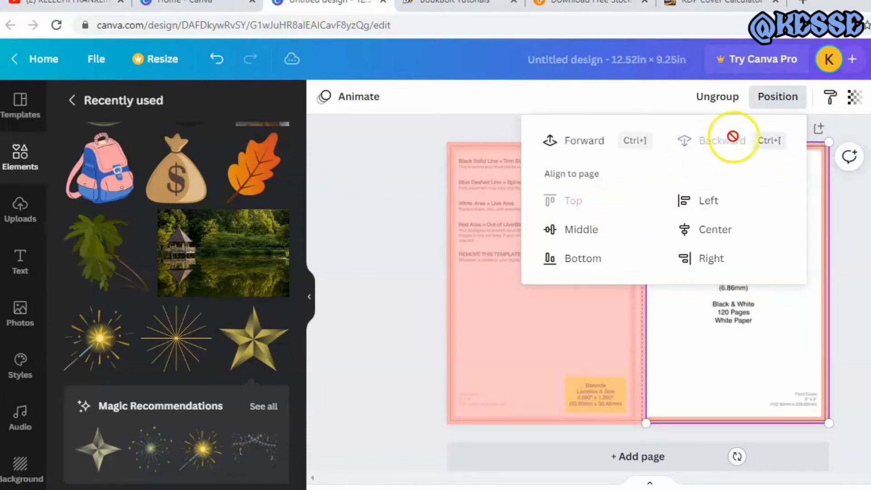
pyautogui.click(869, 250)
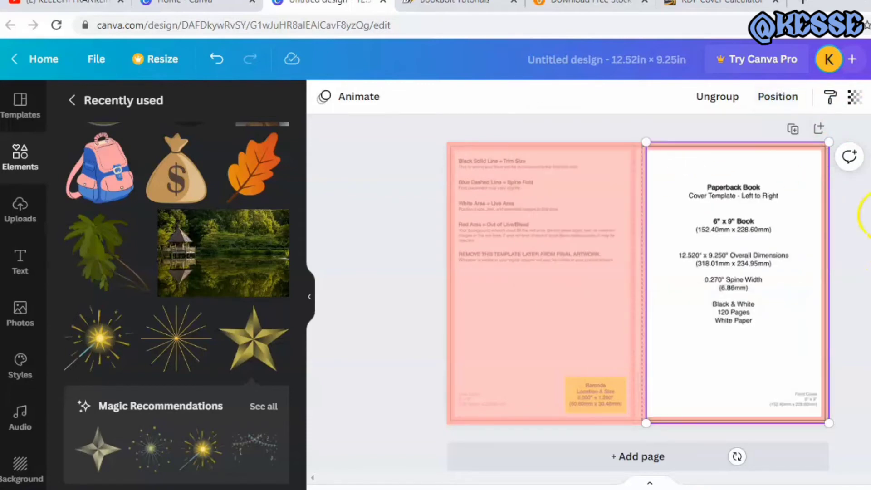
# Unlock the KDP paperback template image and delete it from the page
pyautogui.click(766, 224)
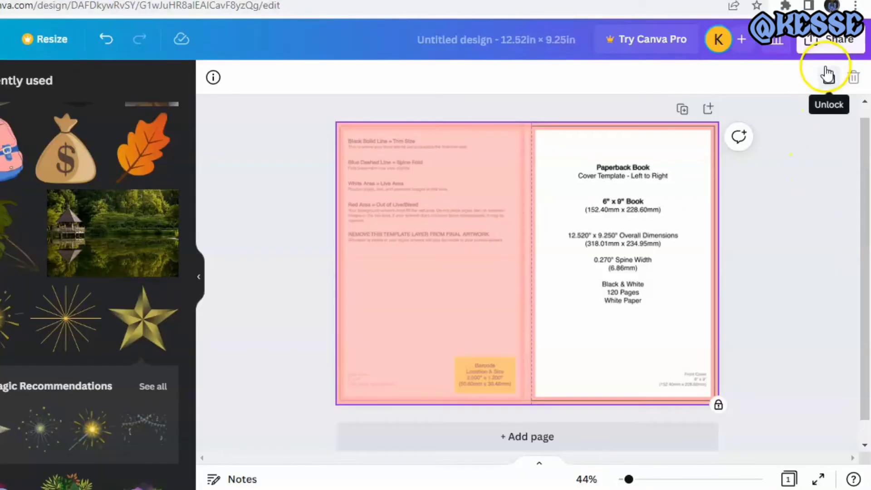
pyautogui.click(824, 74)
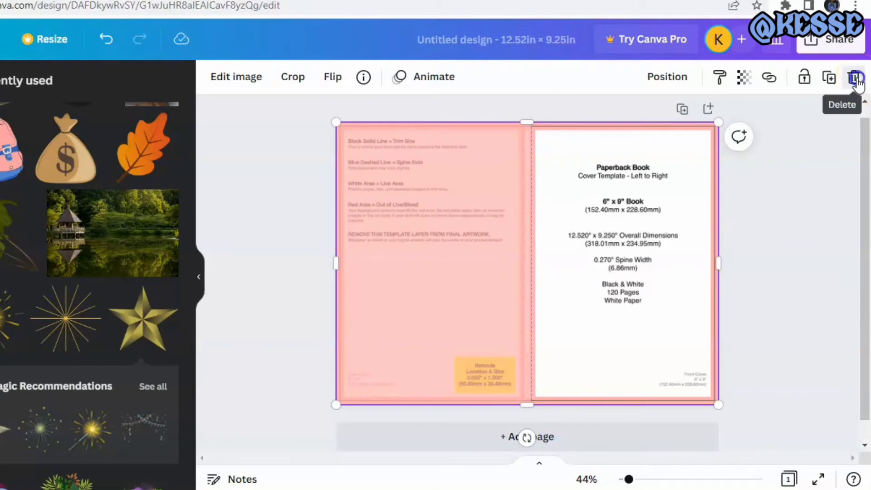
pyautogui.click(854, 78)
pyautogui.click(797, 188)
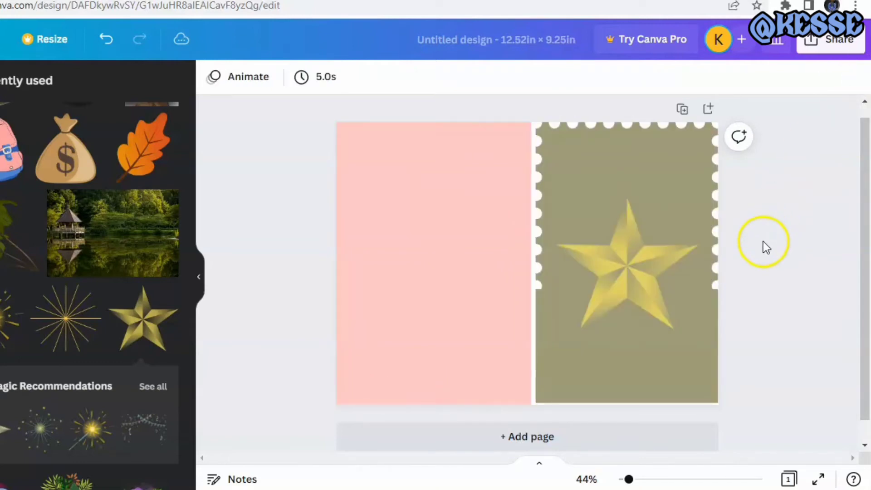
# Unlock the pink back cover rectangle and recolour it with the olive document colour
pyautogui.click(390, 278)
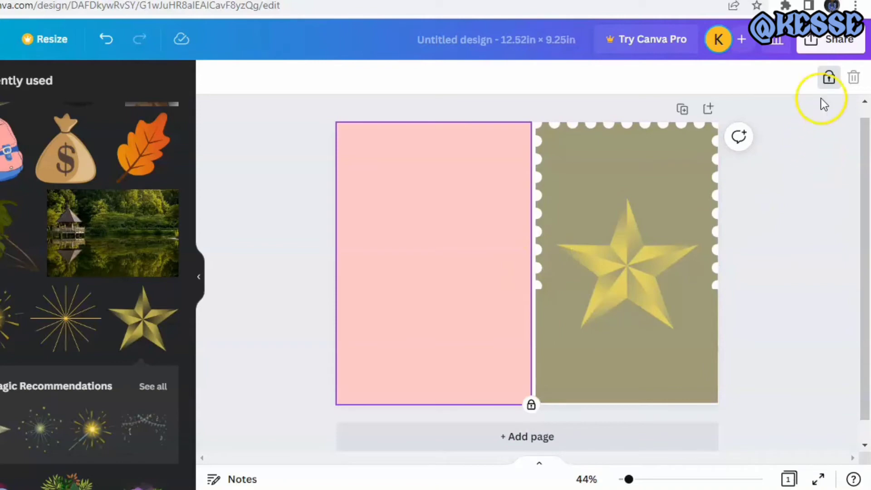
pyautogui.click(829, 77)
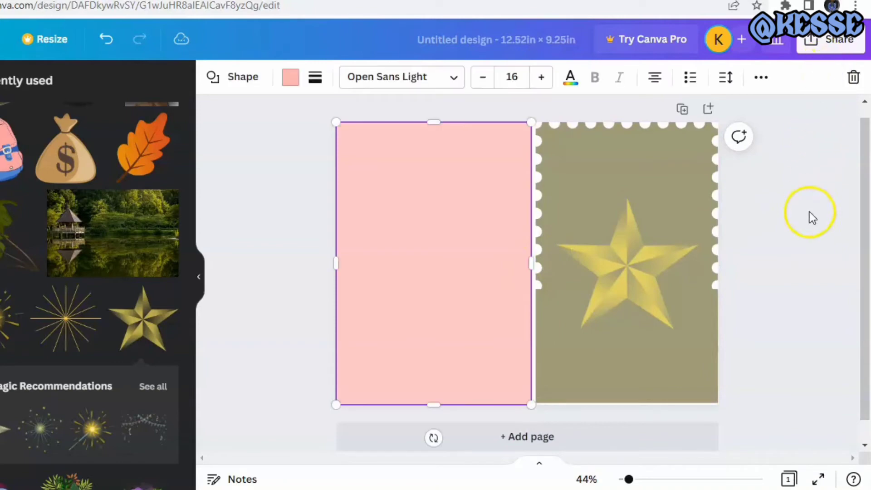
pyautogui.click(291, 78)
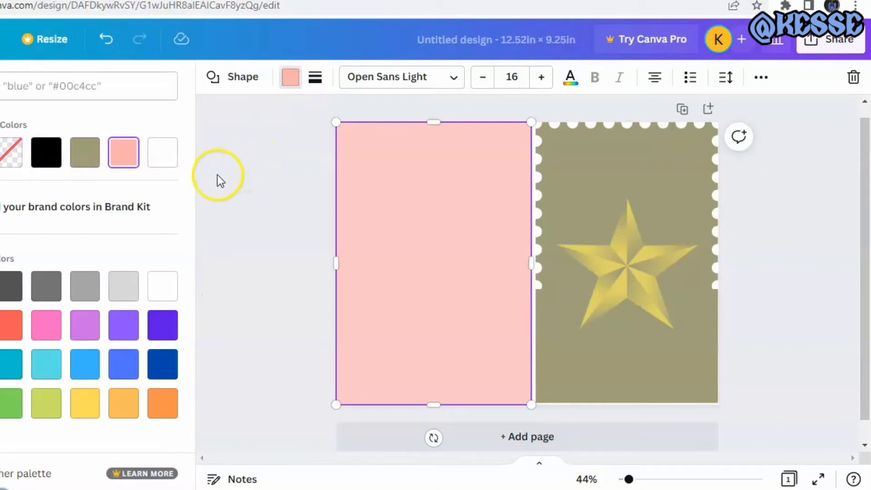
pyautogui.click(80, 150)
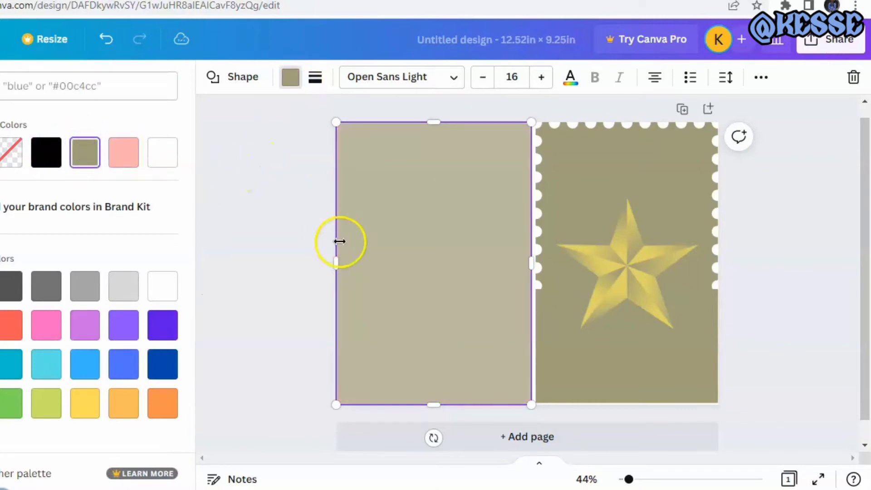
# Set the back cover rectangle's transparency to 100 and deselect it
pyautogui.click(761, 78)
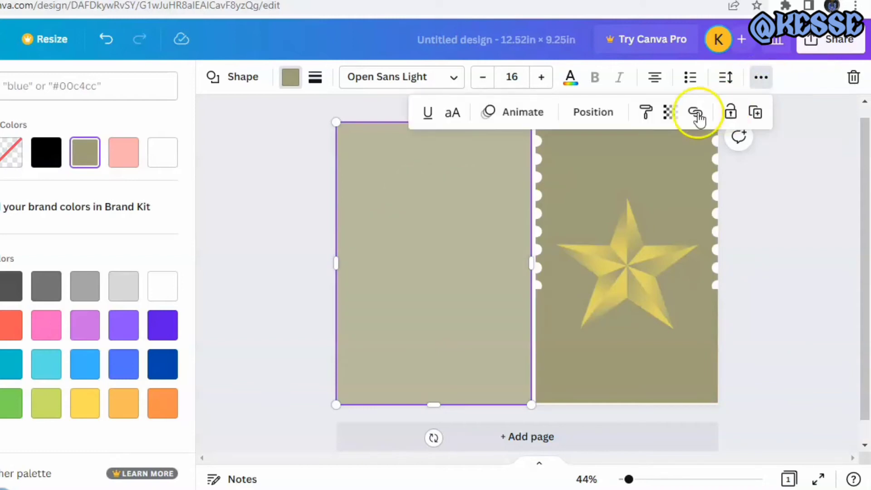
pyautogui.click(671, 113)
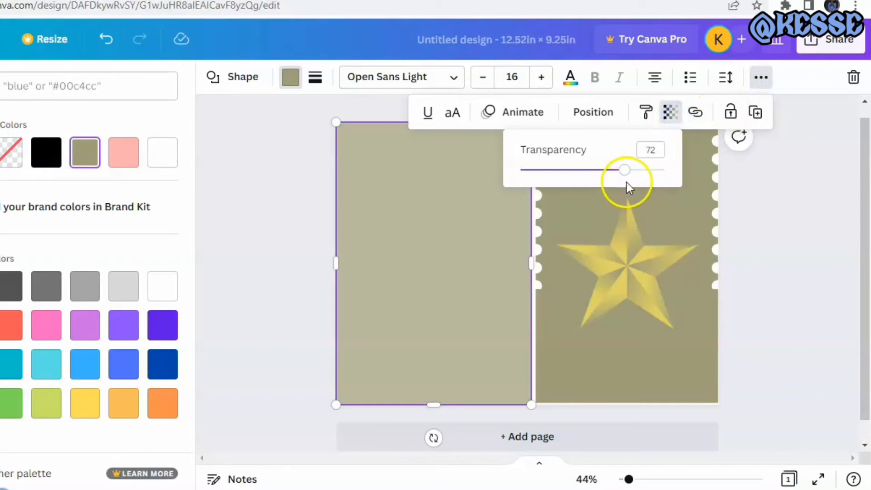
pyautogui.moveTo(625, 170); pyautogui.dragTo(665, 169)
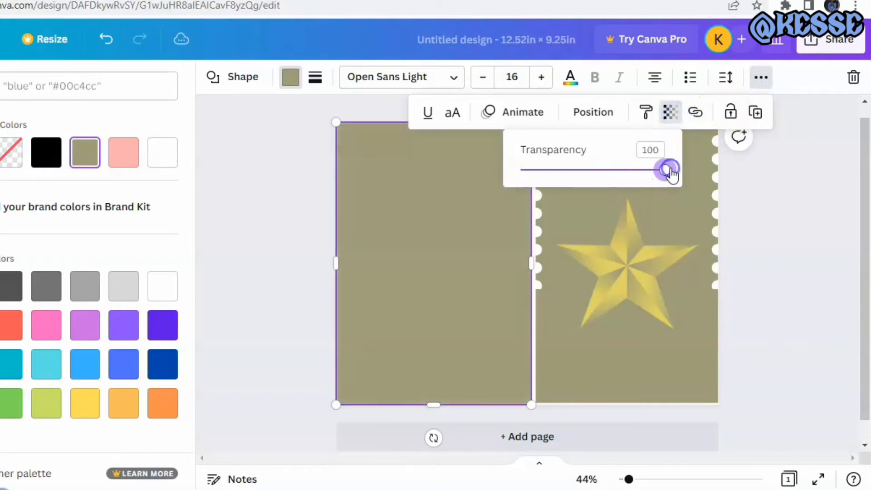
pyautogui.click(799, 172)
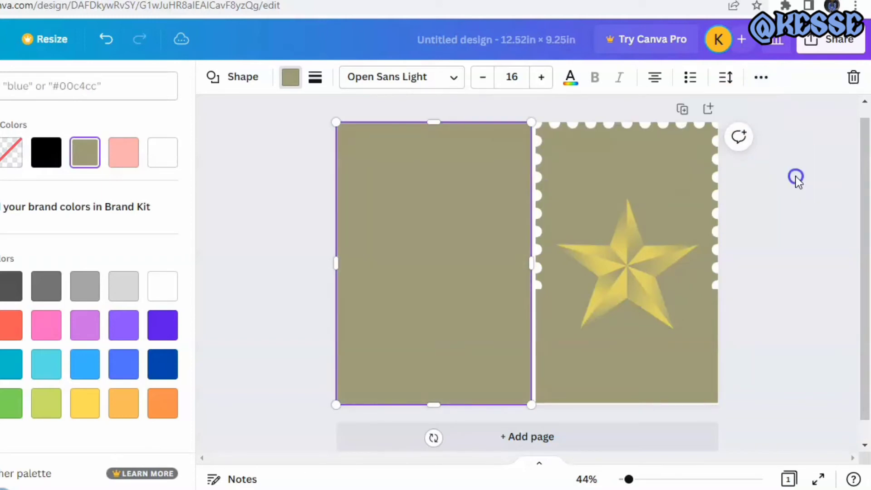
pyautogui.click(794, 185)
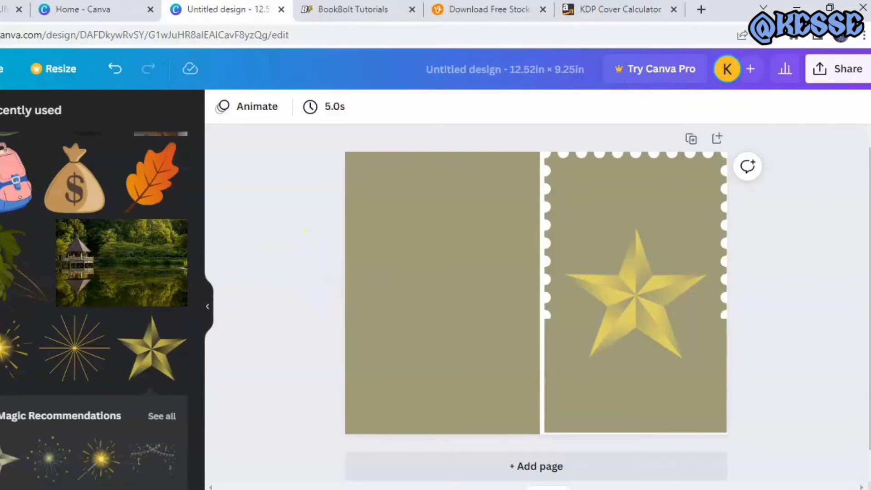
pyautogui.click(0, 272)
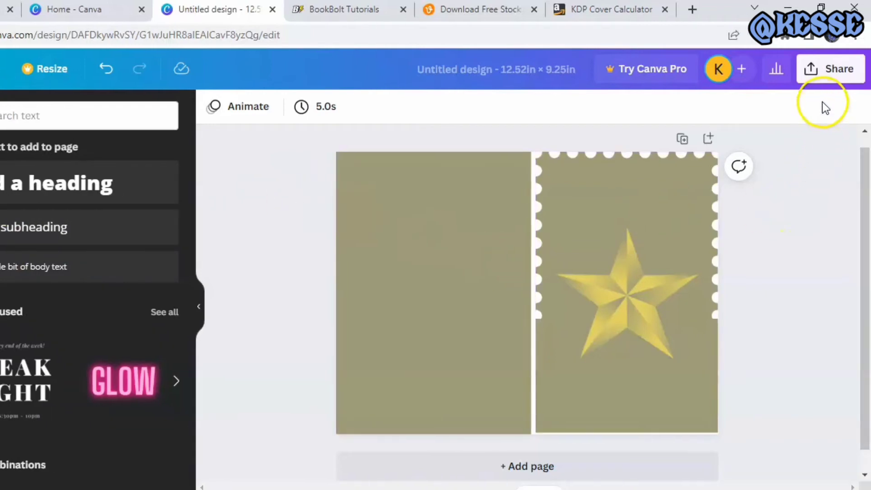
# Download the finished cover design as a PDF Print file, without crop marks or flattening
pyautogui.click(815, 72)
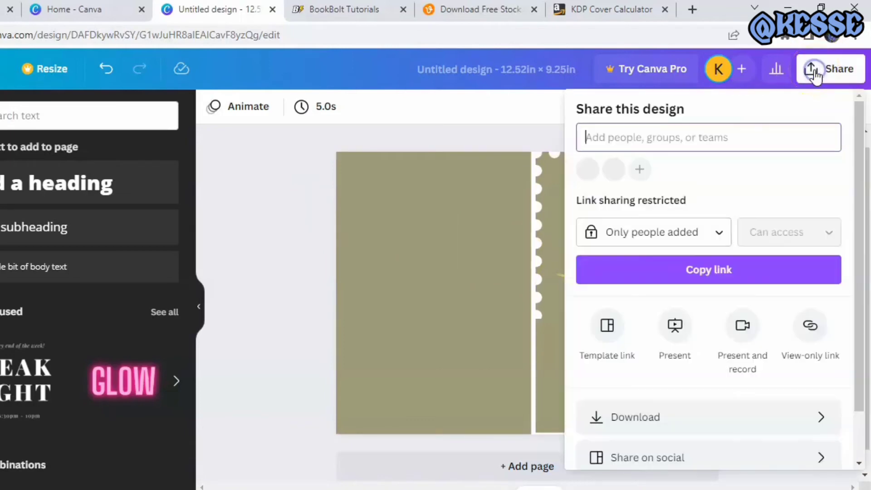
pyautogui.click(665, 419)
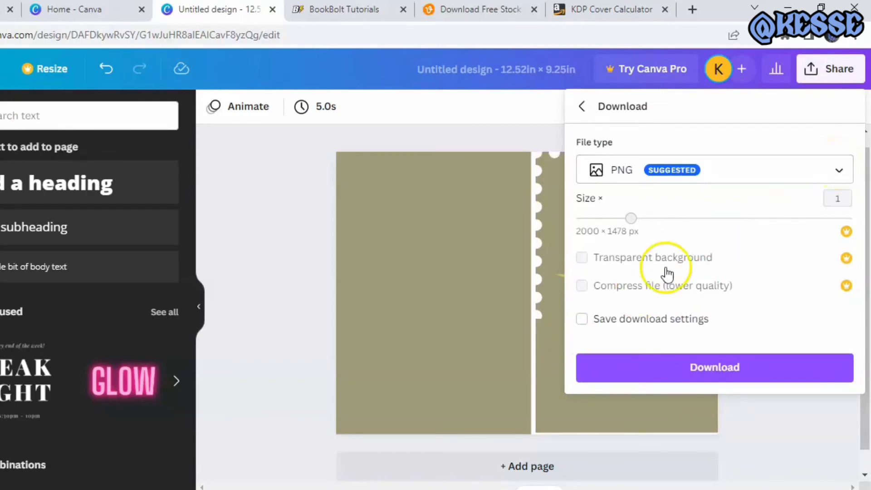
pyautogui.click(821, 165)
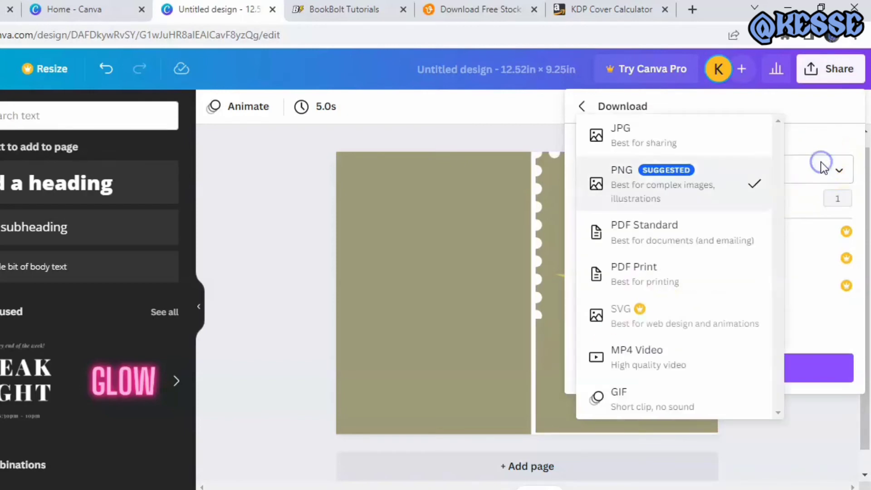
pyautogui.click(707, 282)
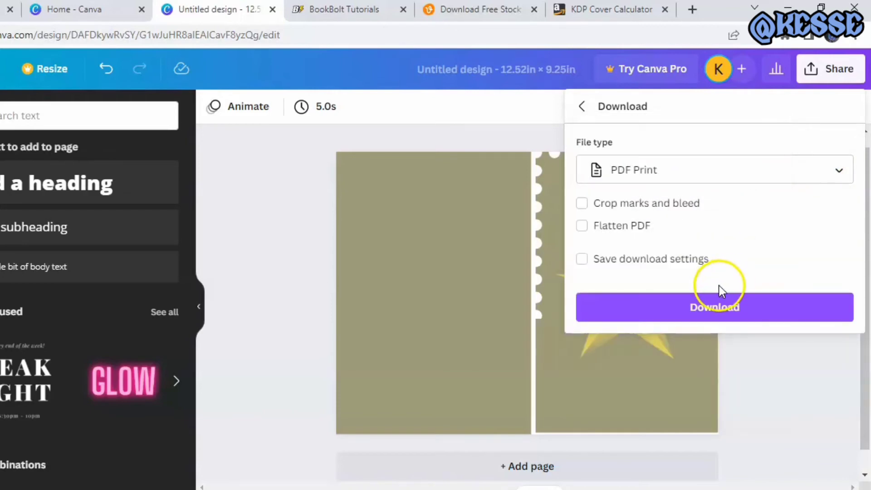
pyautogui.click(717, 302)
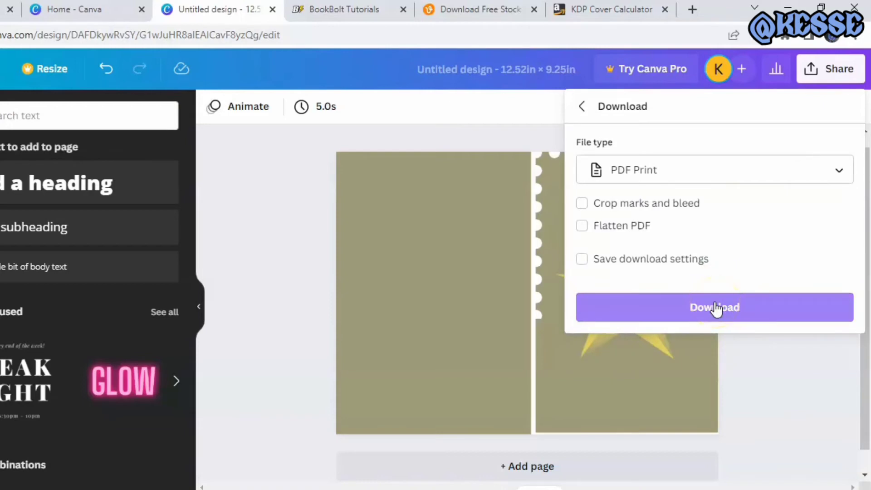
pyautogui.click(714, 303)
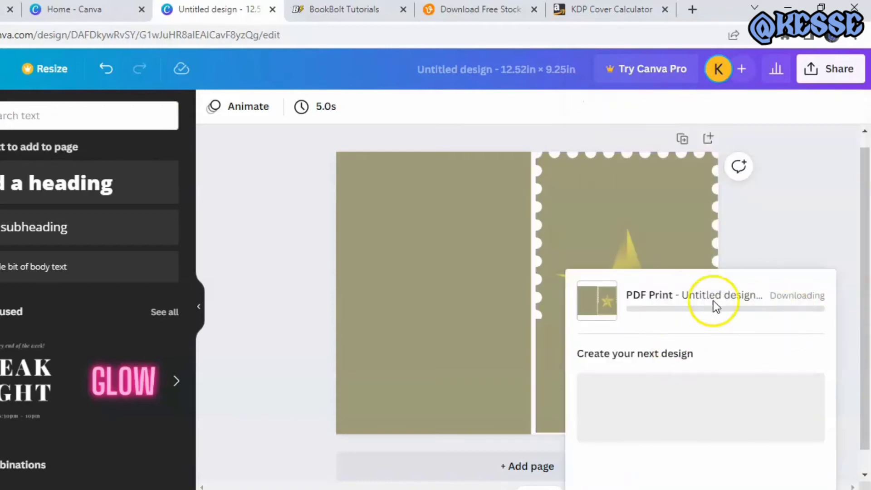
pyautogui.click(393, 374)
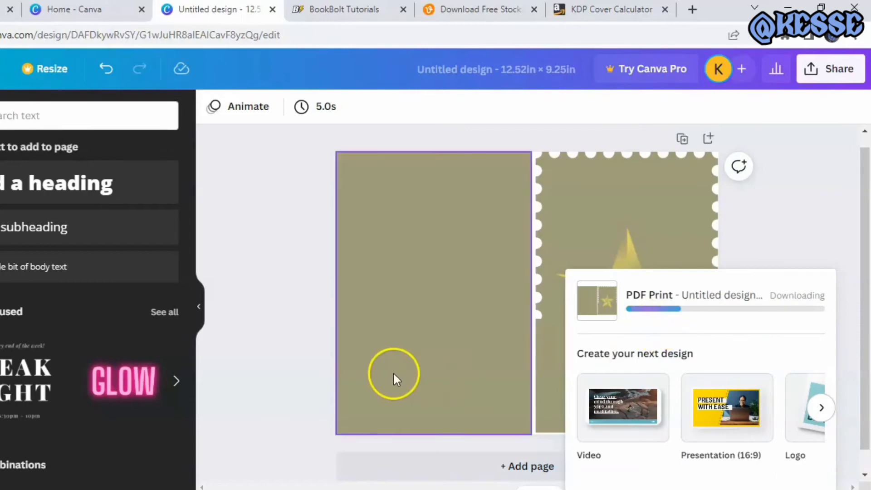
pyautogui.click(326, 372)
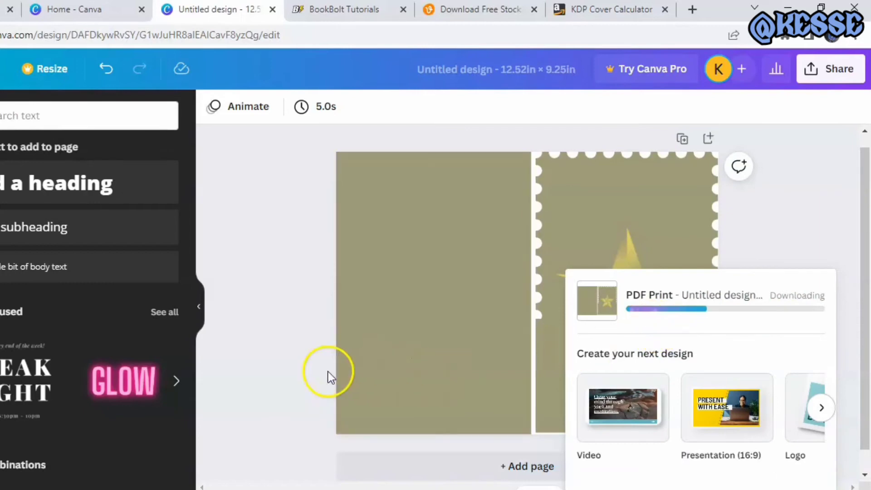
pyautogui.click(275, 365)
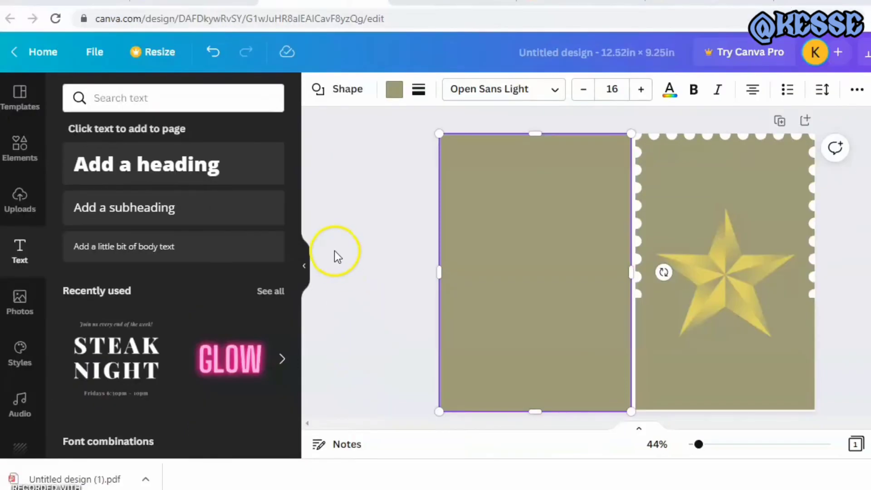
# Return to the home page and start a custom-size design with inches as the unit
pyautogui.click(40, 54)
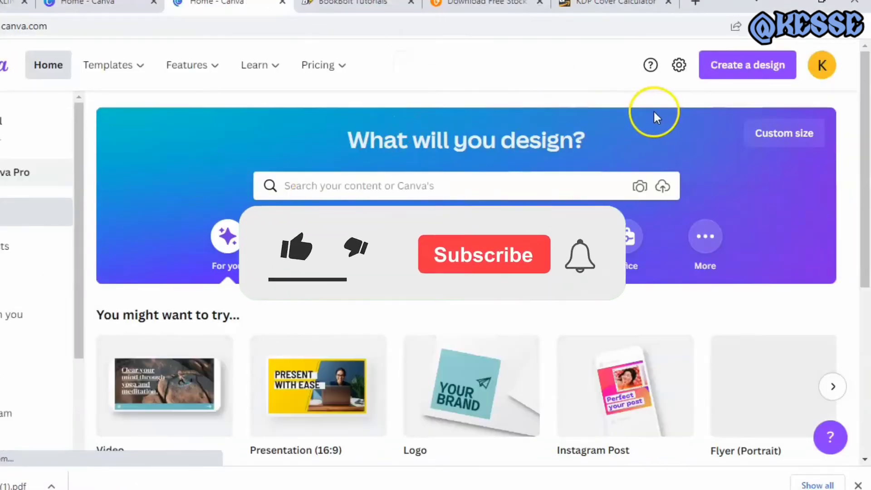
pyautogui.click(766, 134)
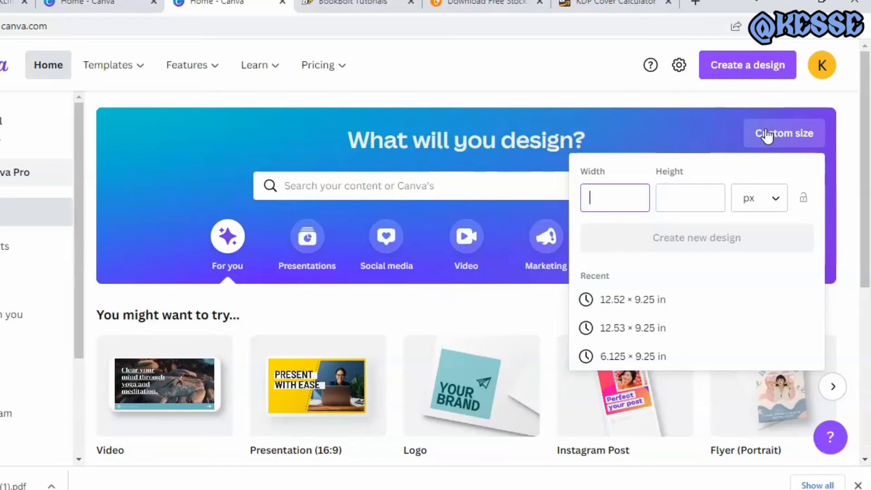
pyautogui.click(775, 200)
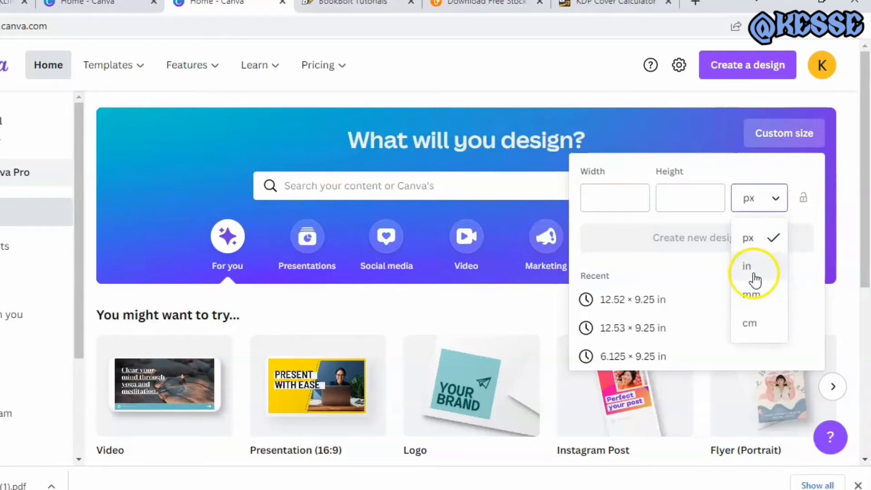
pyautogui.click(752, 272)
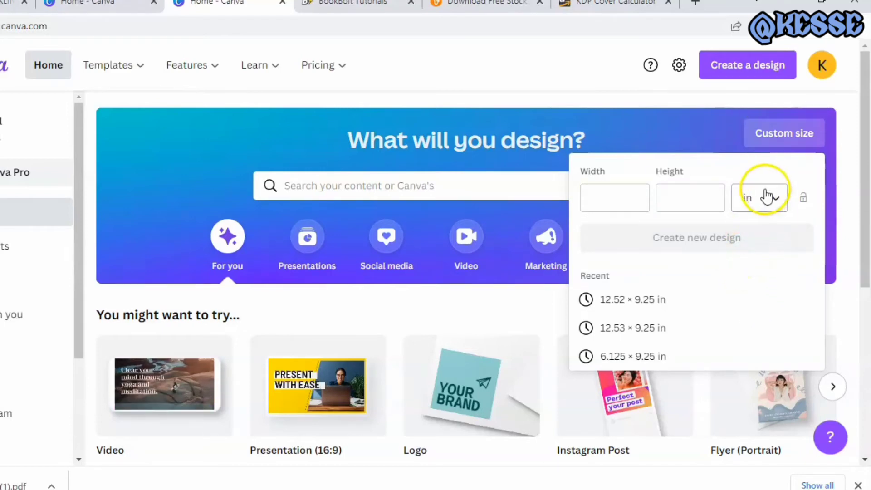
# Set the custom size to 6.125 in wide and 9.25 in high and create the new design
pyautogui.click(620, 207)
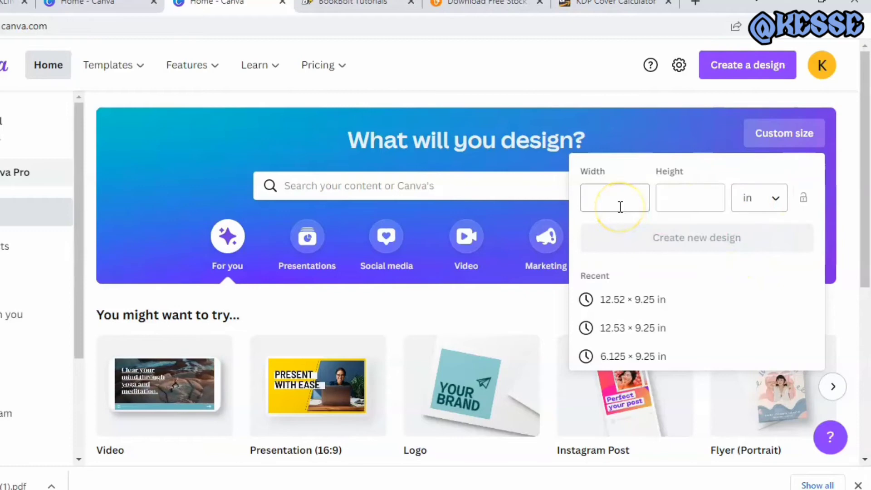
pyautogui.click(618, 201)
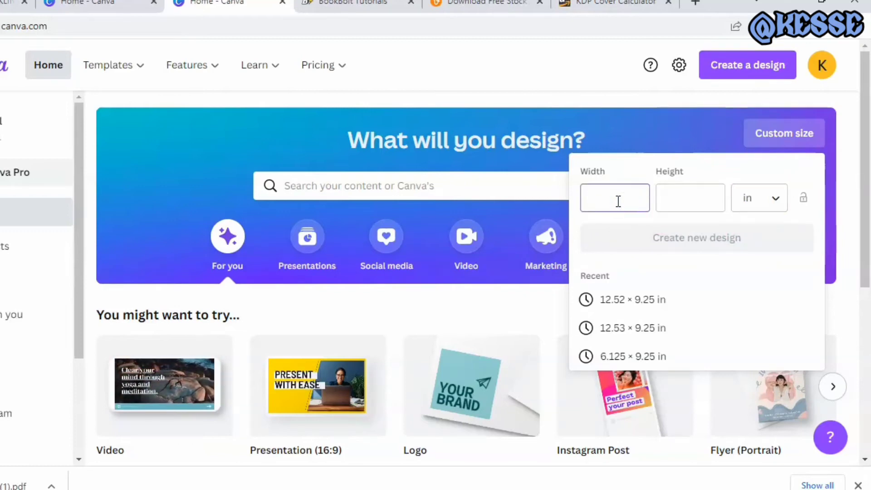
pyautogui.write('6')
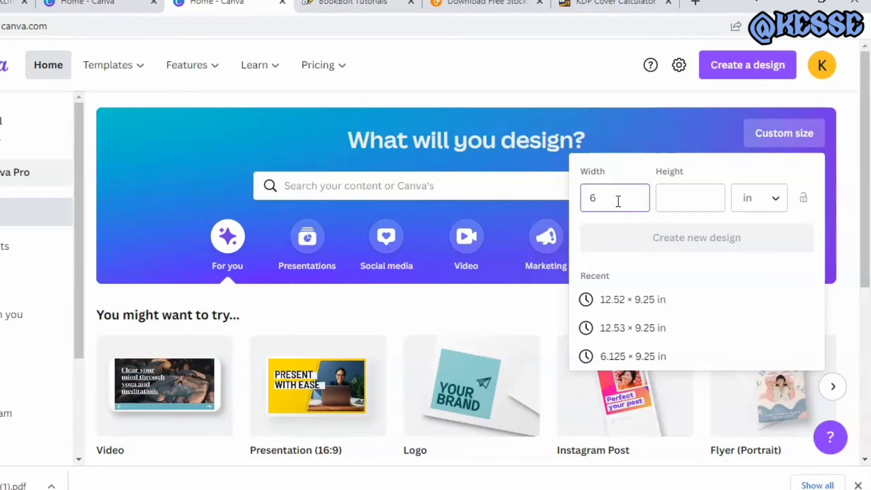
pyautogui.write('.12')
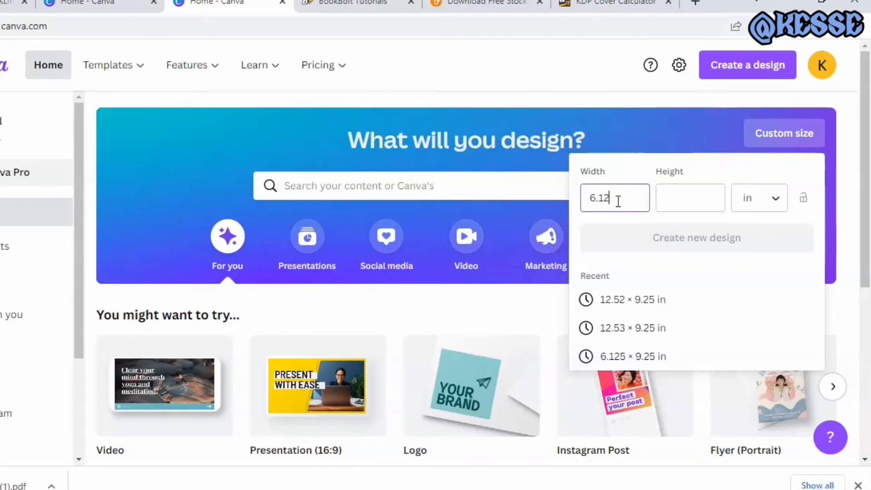
pyautogui.write('5')
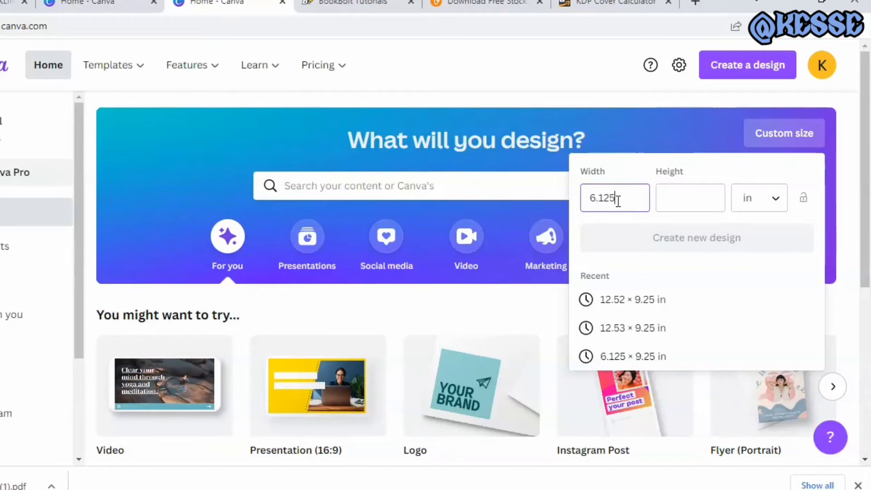
pyautogui.click(673, 204)
pyautogui.write('9')
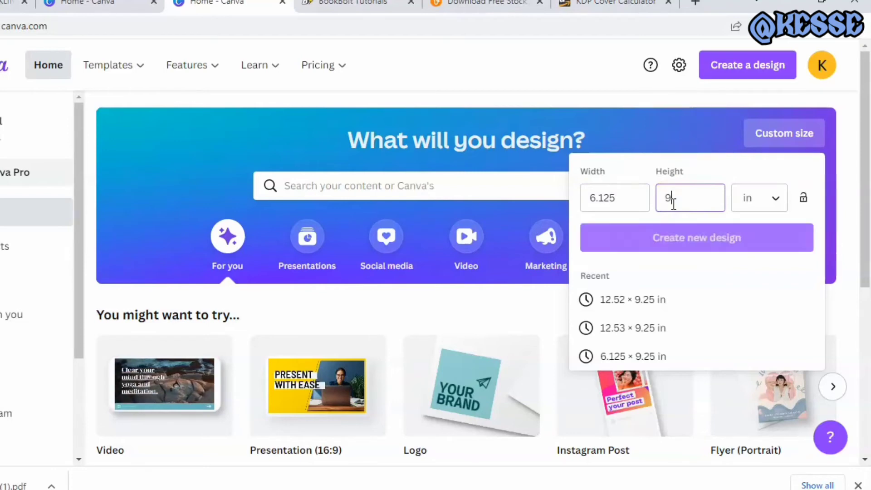
pyautogui.write('.25')
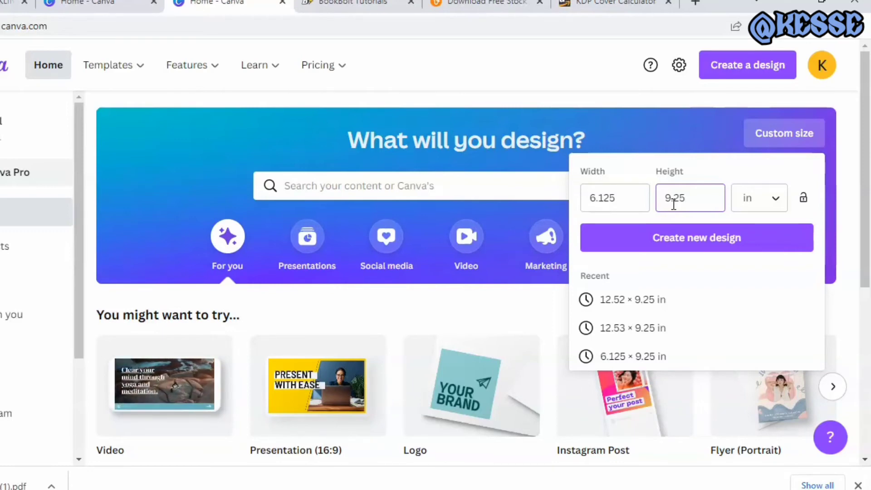
pyautogui.click(672, 234)
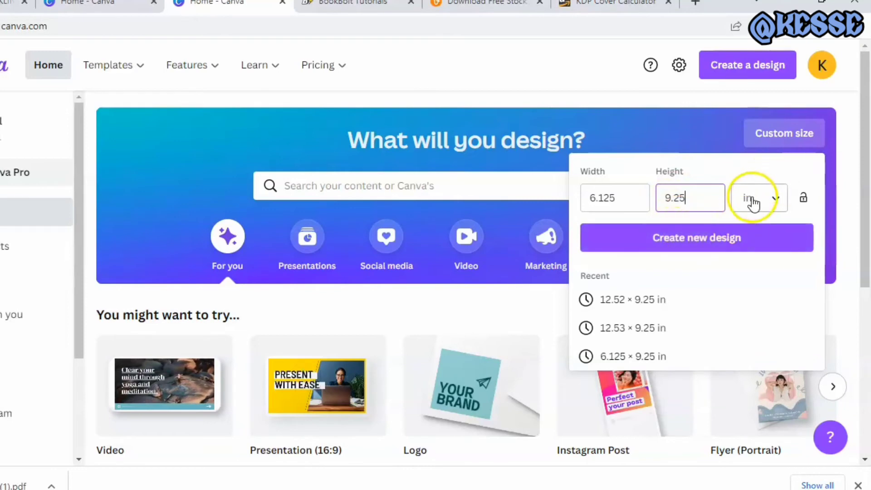
pyautogui.click(668, 245)
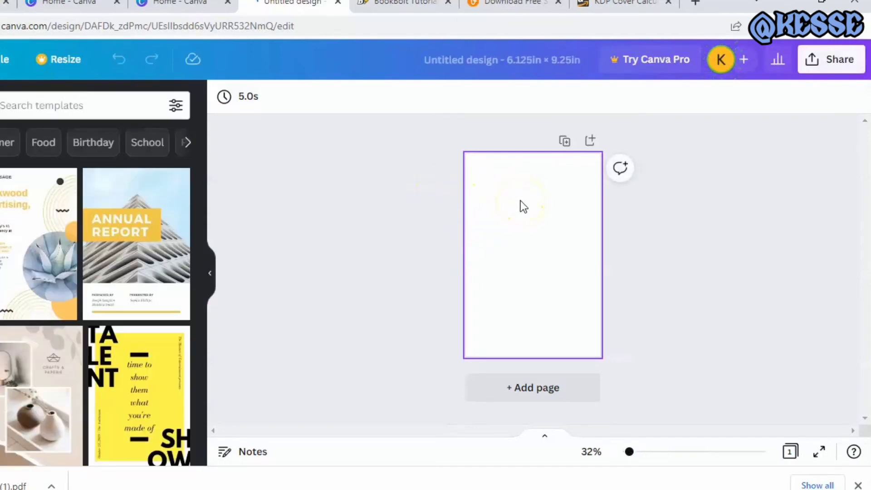
pyautogui.click(494, 227)
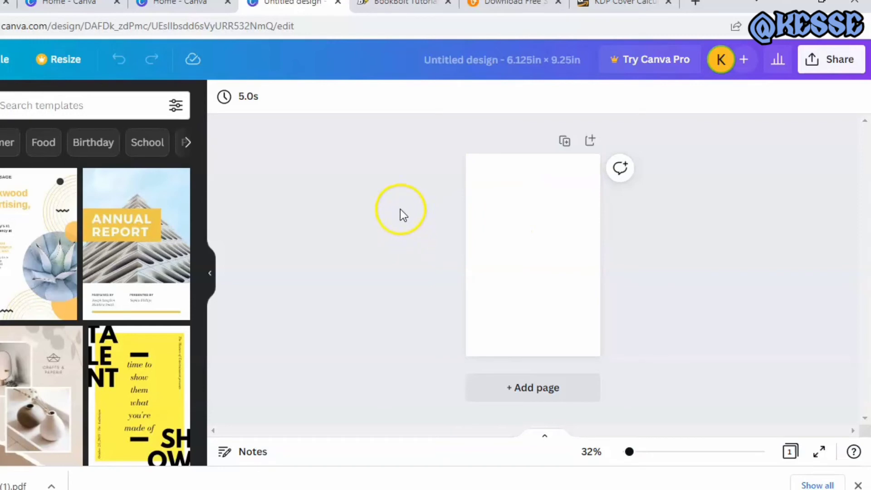
# Switch to the BookBolt members site, log in to Book Bolt Designer with the prefilled credentials and dismiss the promotional offer
pyautogui.click(397, 6)
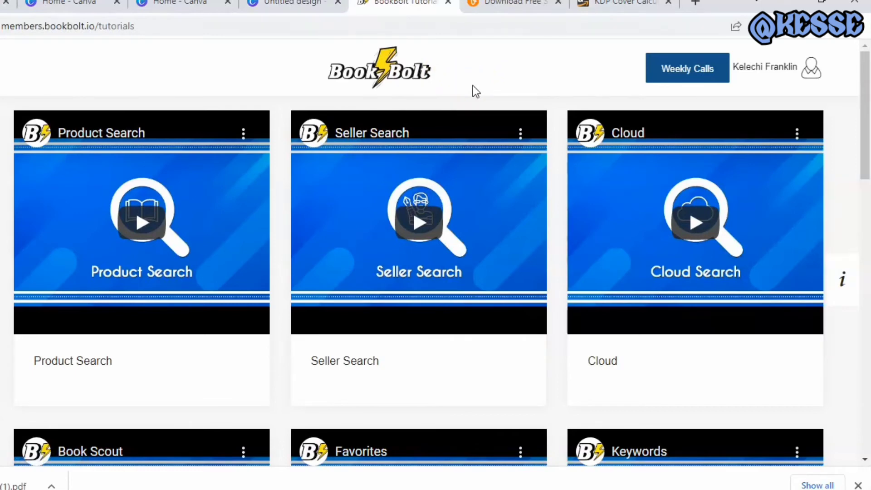
pyautogui.click(495, 95)
pyautogui.click(708, 96)
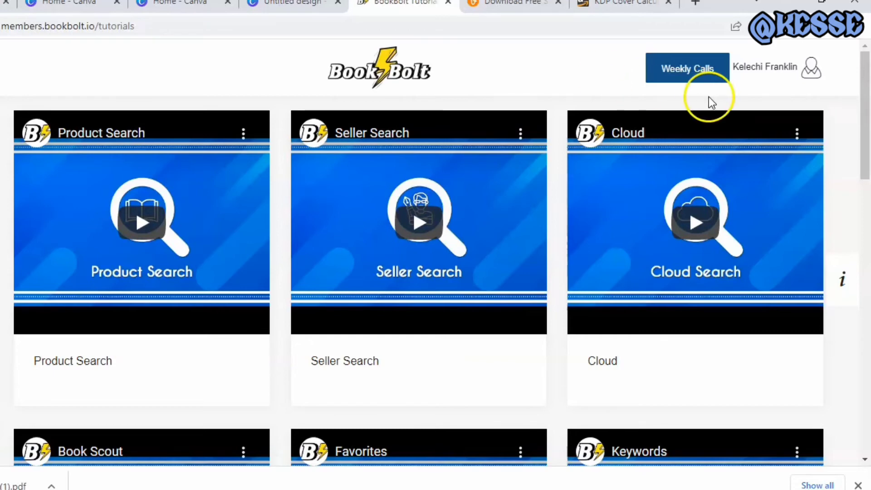
pyautogui.click(810, 64)
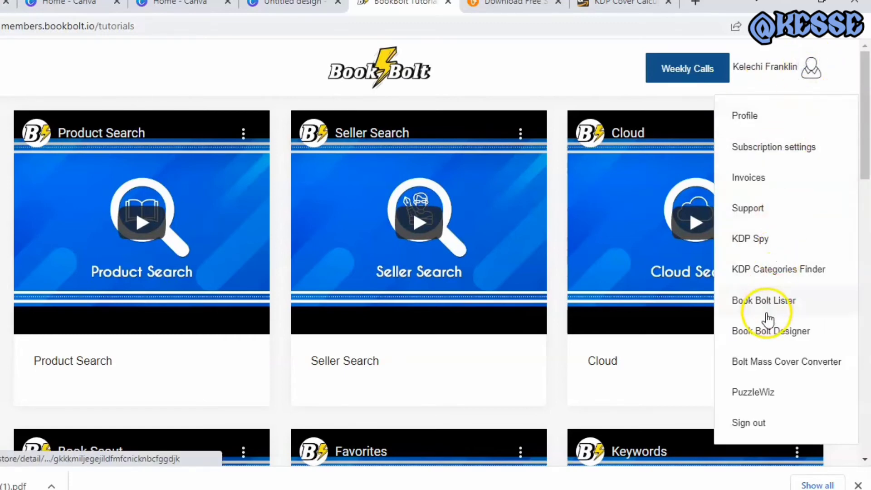
pyautogui.click(771, 343)
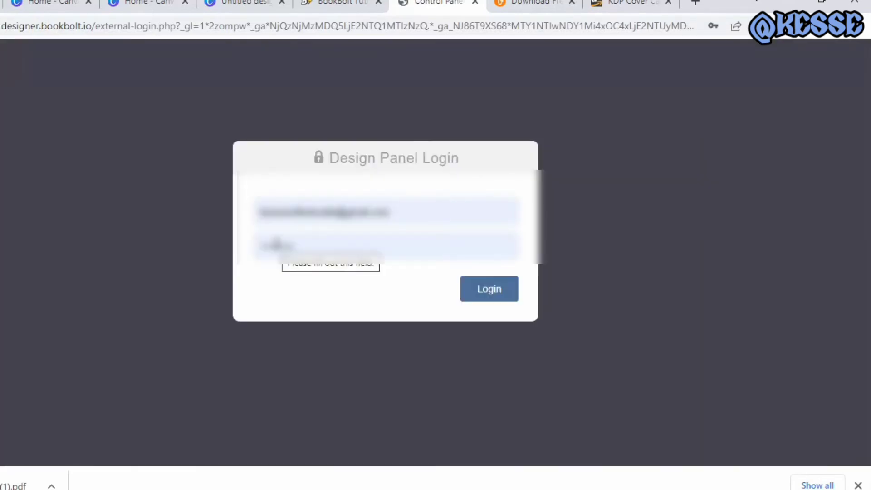
pyautogui.click(480, 297)
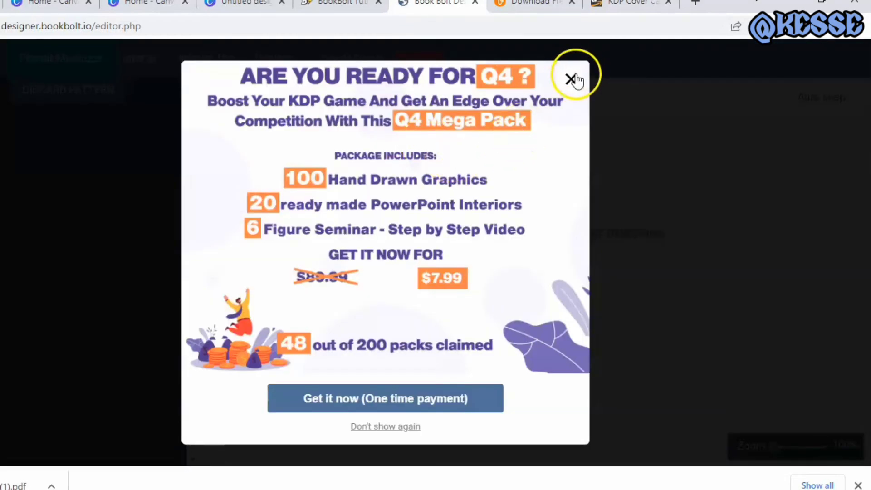
pyautogui.click(571, 79)
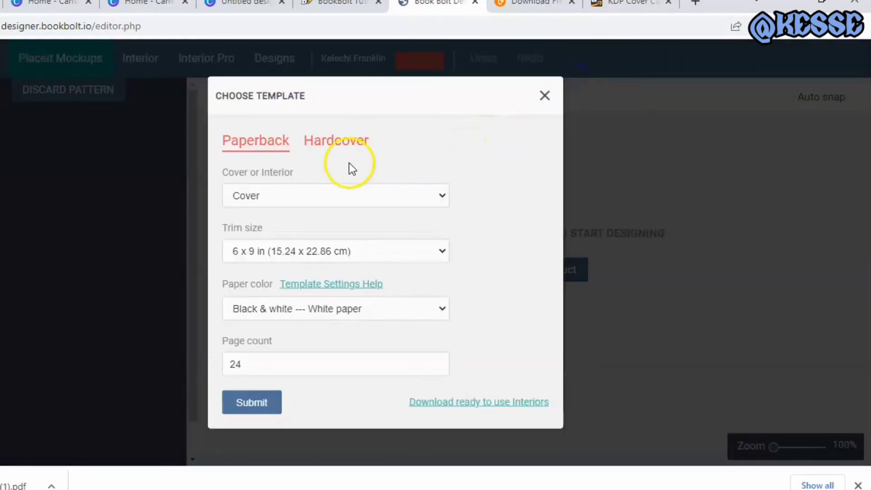
pyautogui.click(442, 189)
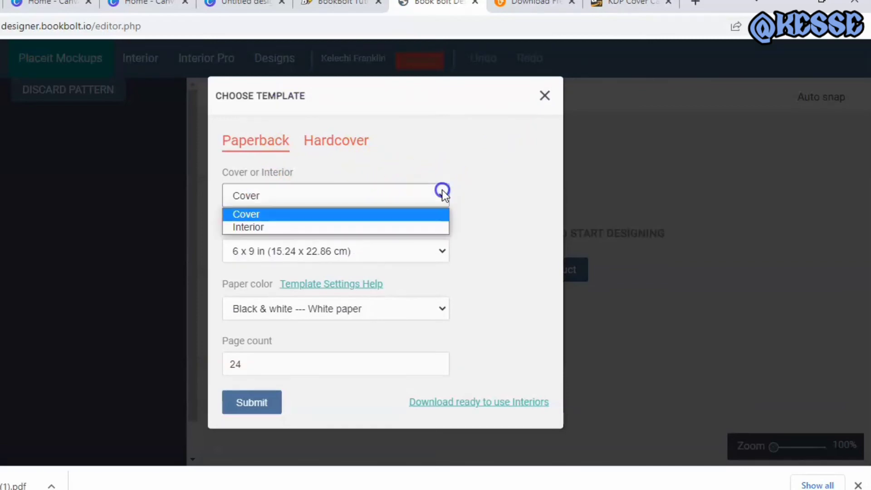
pyautogui.click(417, 227)
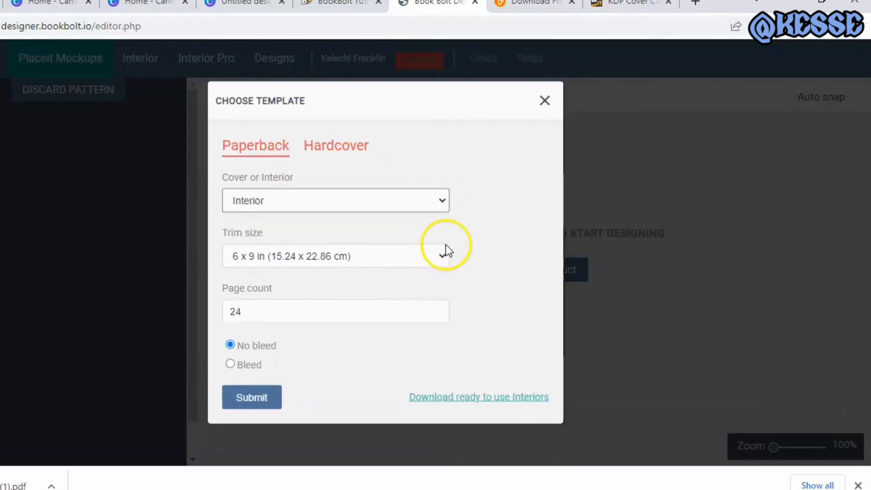
pyautogui.click(545, 100)
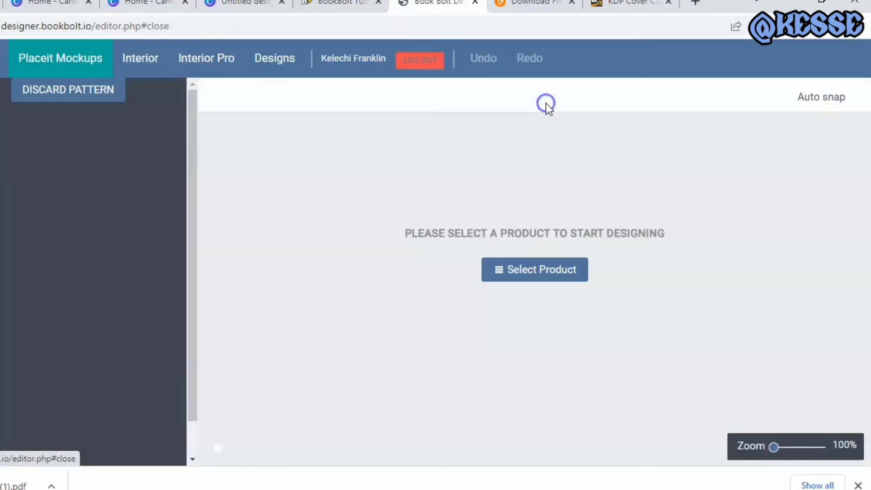
# Open BookBolt's Interior Generator and set the trim size to Paperback 6 x 9
pyautogui.click(144, 58)
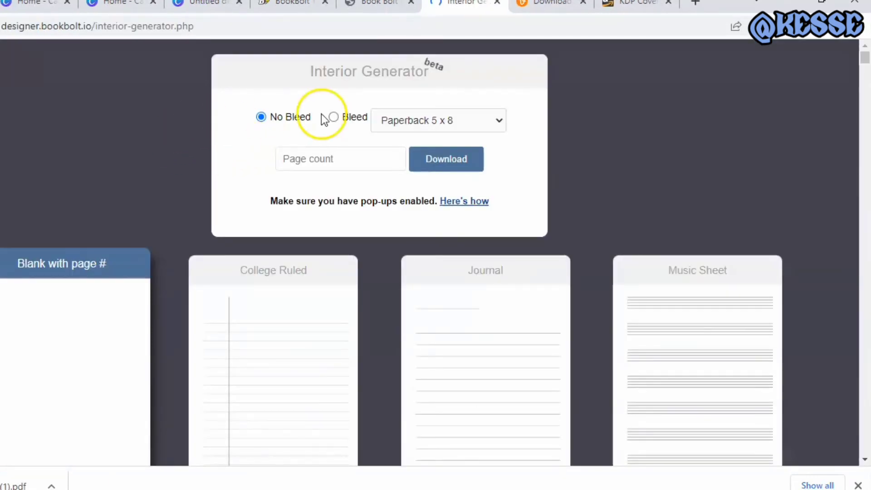
pyautogui.click(497, 115)
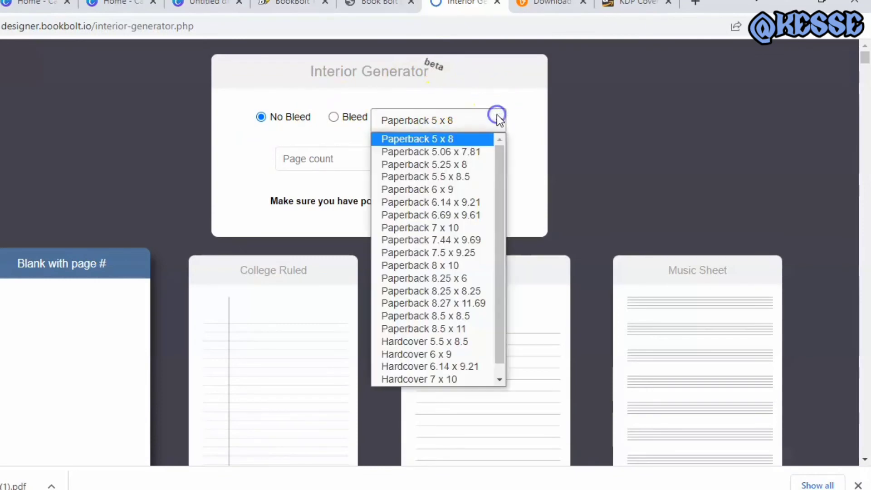
pyautogui.click(479, 189)
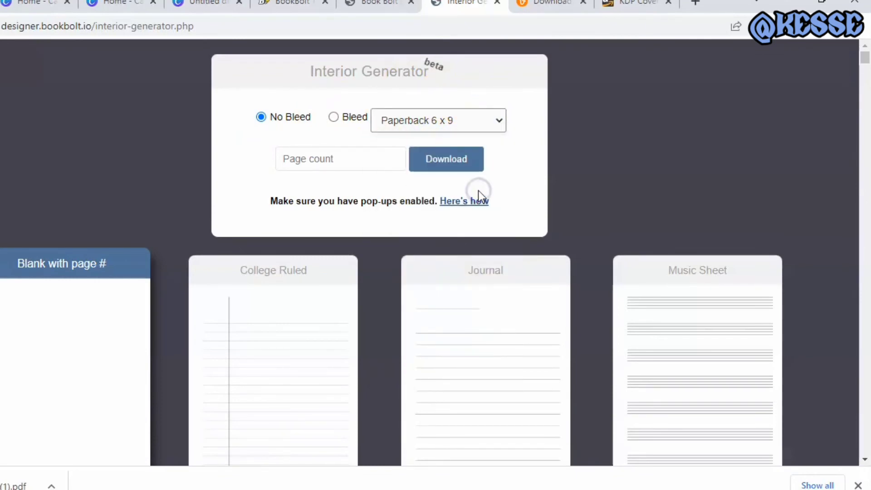
pyautogui.click(501, 119)
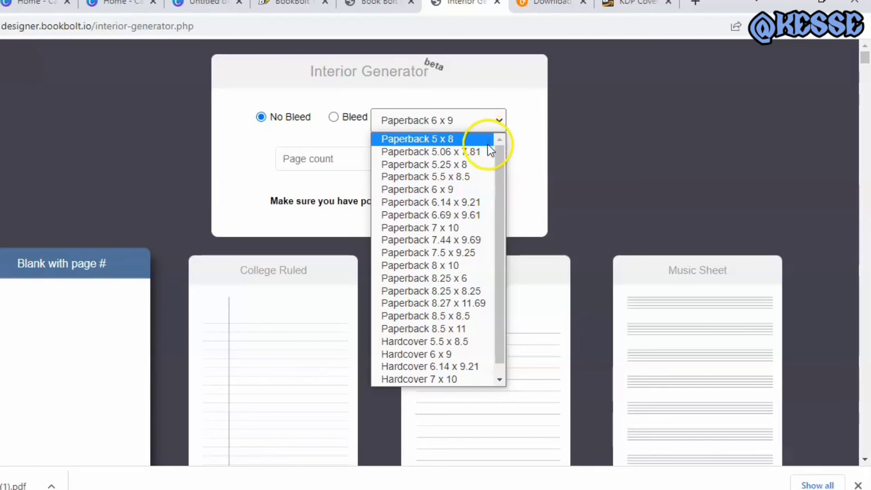
pyautogui.click(481, 204)
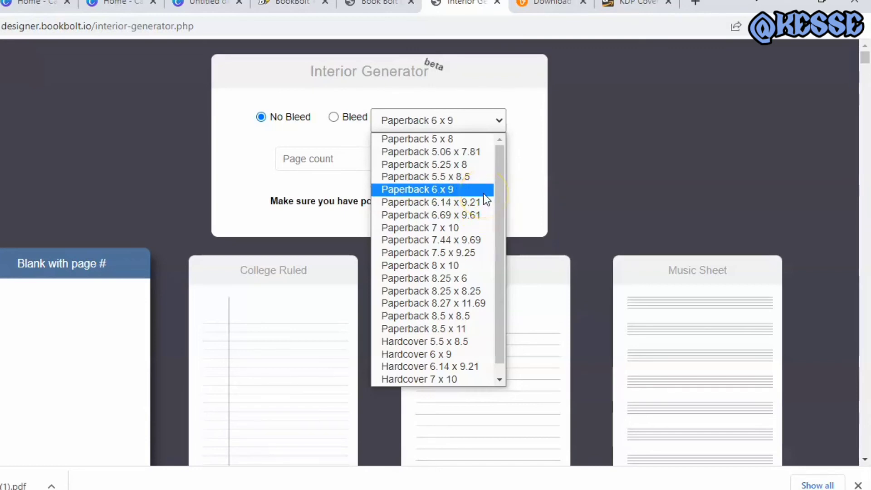
pyautogui.click(483, 193)
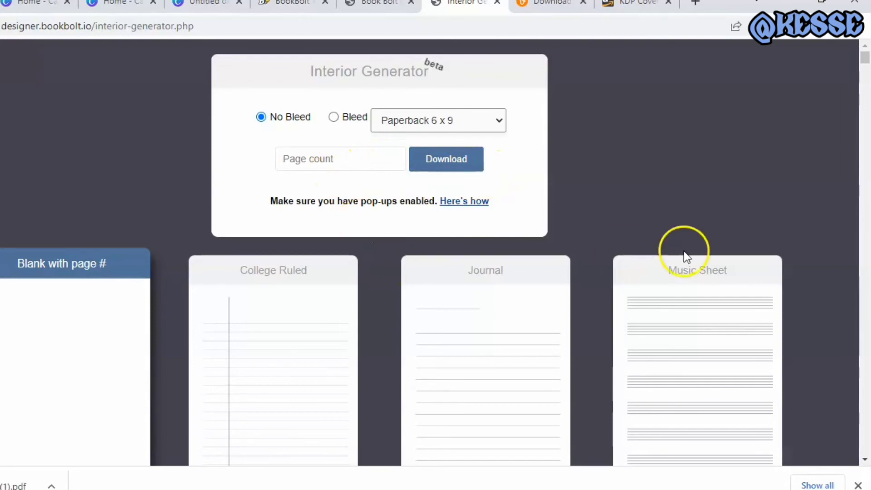
# Select the Journal interior template and set its trim size to Paperback 6 x 9
pyautogui.moveTo(865, 60)
pyautogui.mouseDown()
pyautogui.moveTo(867, 76)
pyautogui.moveTo(867, 61)
pyautogui.mouseUp()
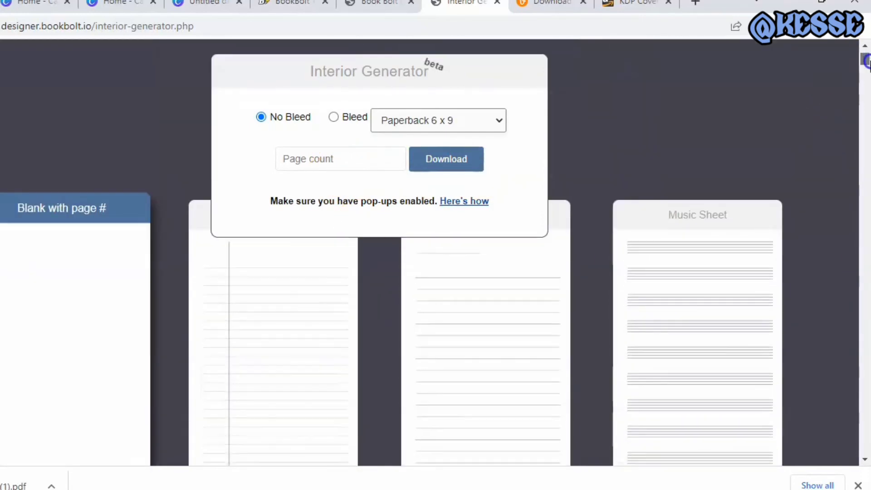
pyautogui.click(569, 347)
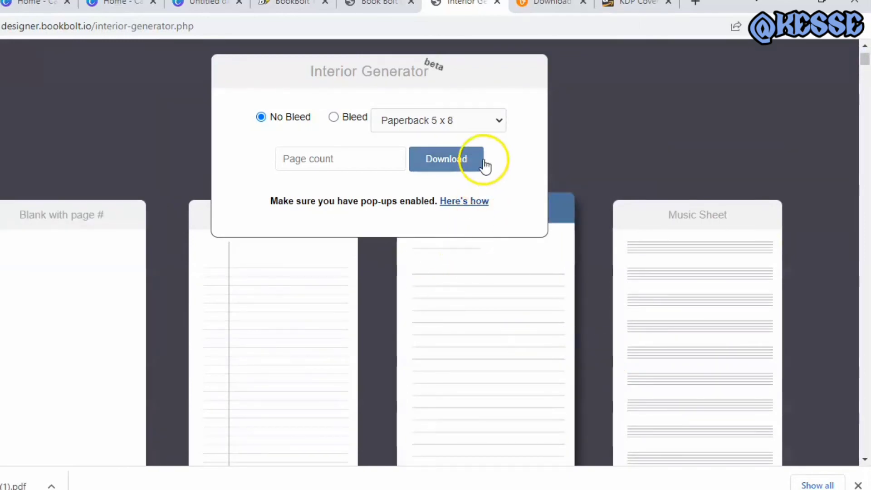
pyautogui.click(498, 122)
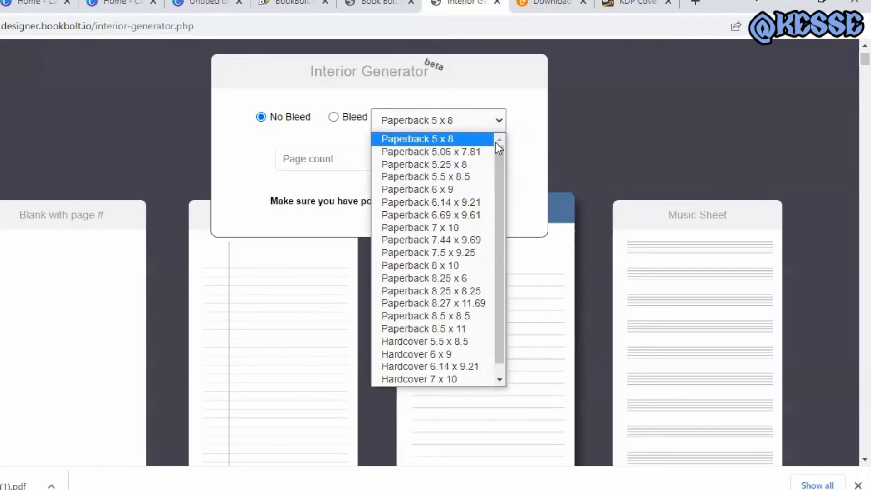
pyautogui.click(474, 185)
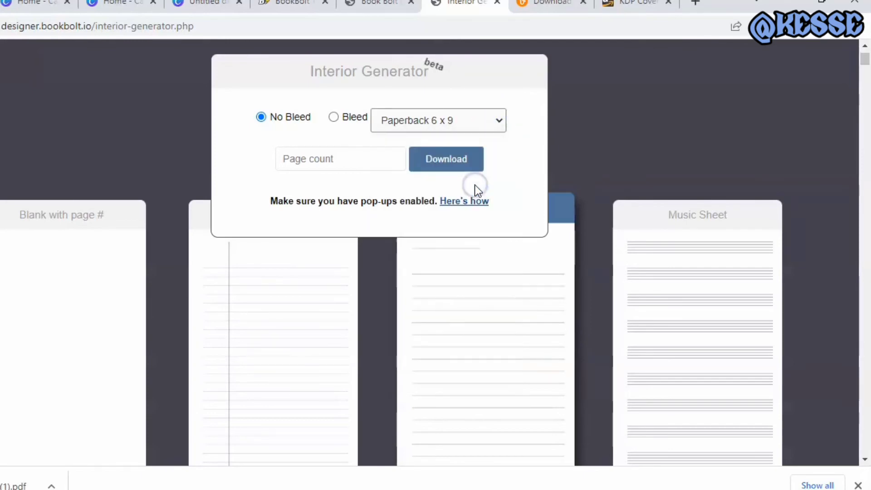
# Set the page count to 120 and generate the no-bleed journal interior PDF
pyautogui.click(357, 160)
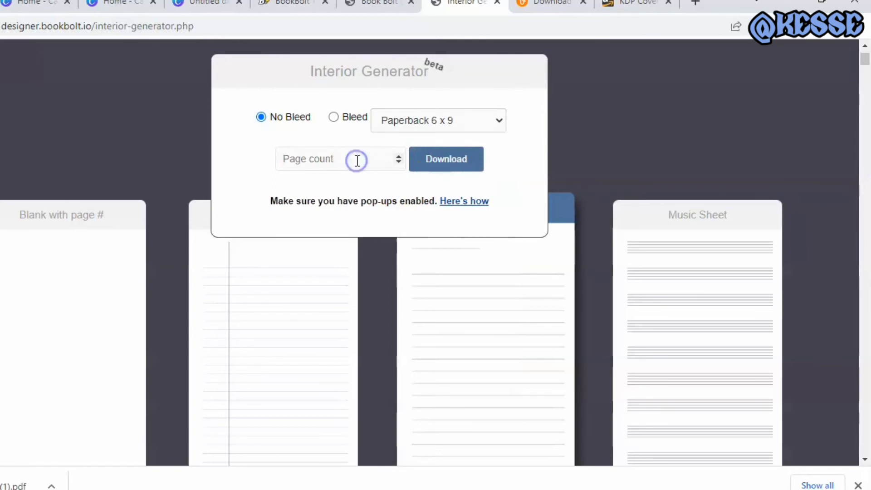
pyautogui.write('120')
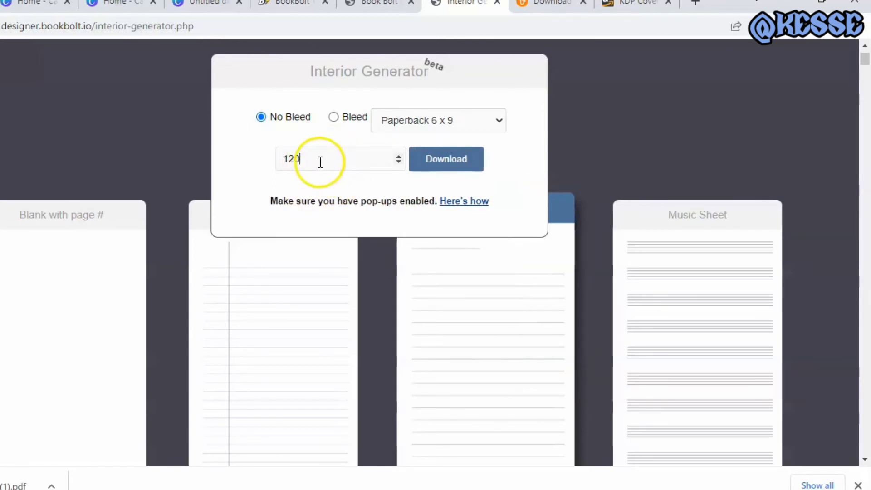
pyautogui.click(447, 170)
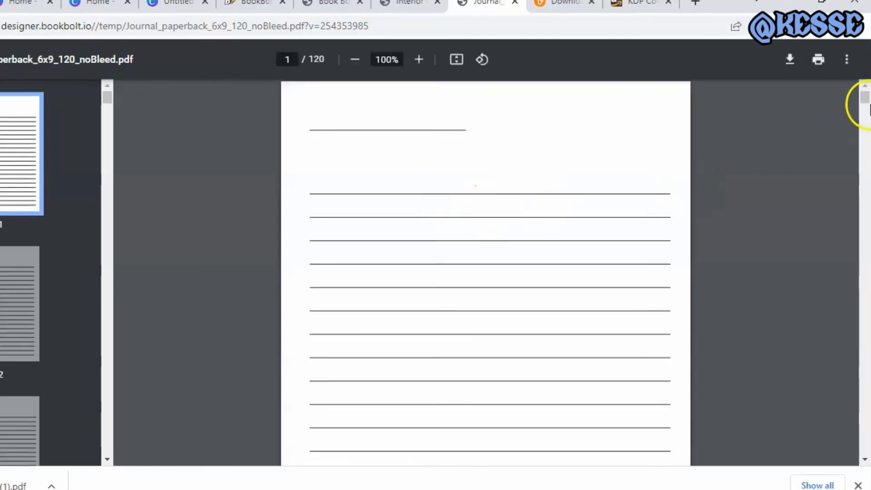
pyautogui.moveTo(864, 101)
pyautogui.mouseDown()
pyautogui.moveTo(866, 165)
pyautogui.moveTo(864, 98)
pyautogui.mouseUp()
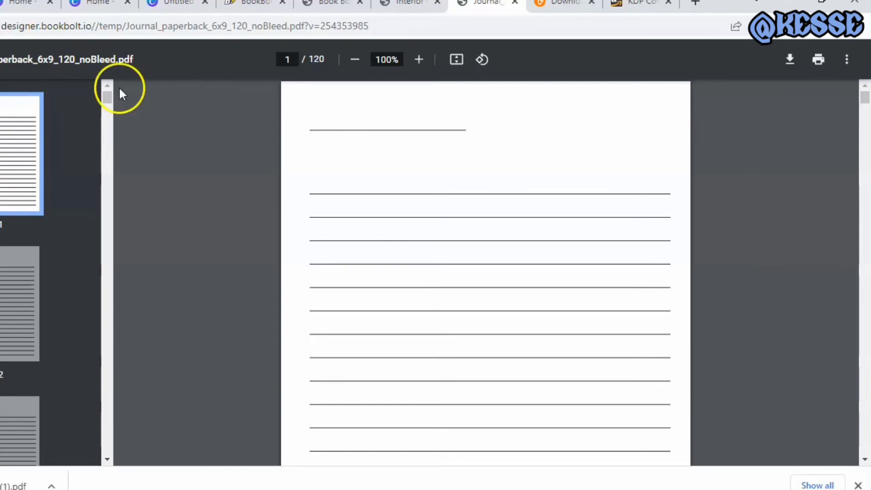
# Return to the Interior Generator, change the page count to 1, and generate a single-page journal PDF
pyautogui.click(399, 3)
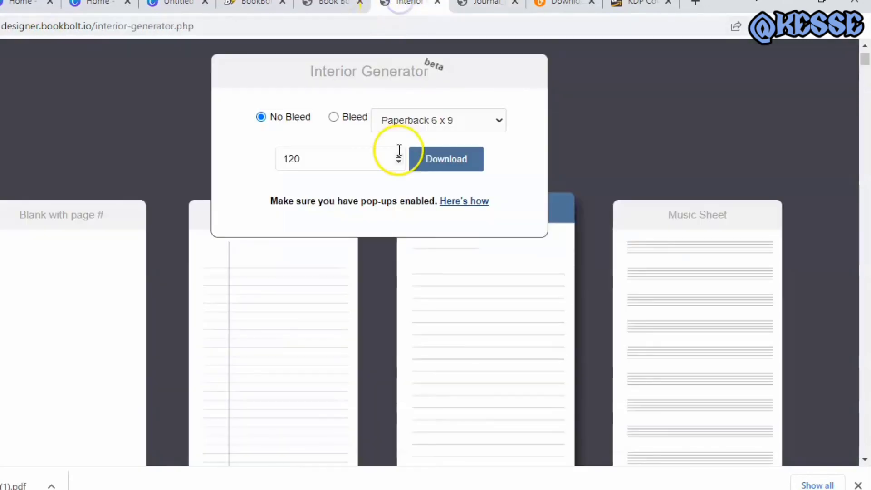
pyautogui.click(374, 152)
pyautogui.press('BackSpace')
pyautogui.press('BackSpace')
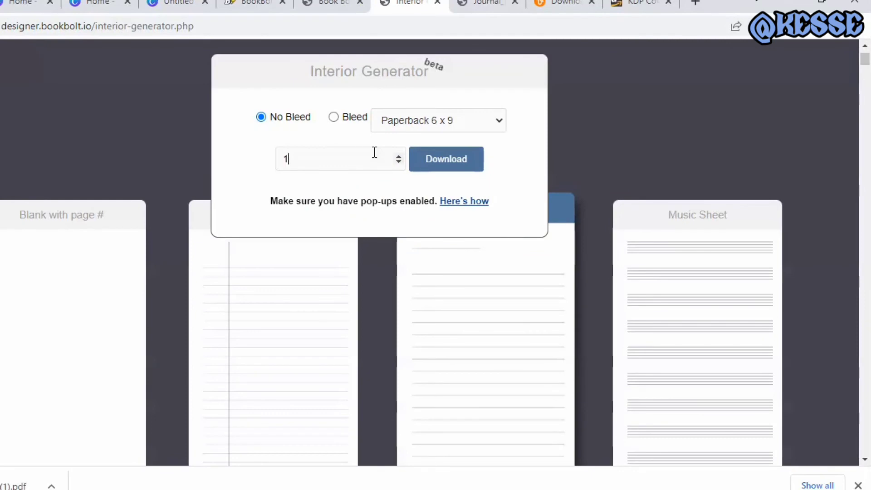
pyautogui.click(436, 163)
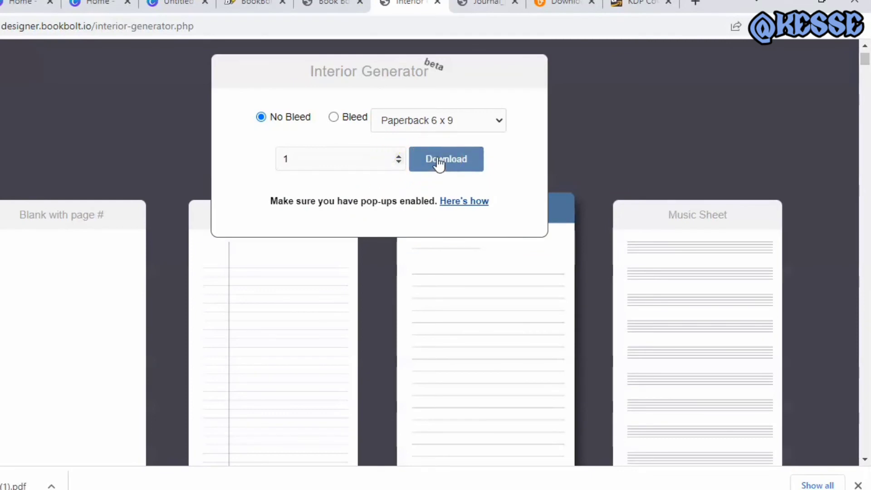
pyautogui.click(438, 158)
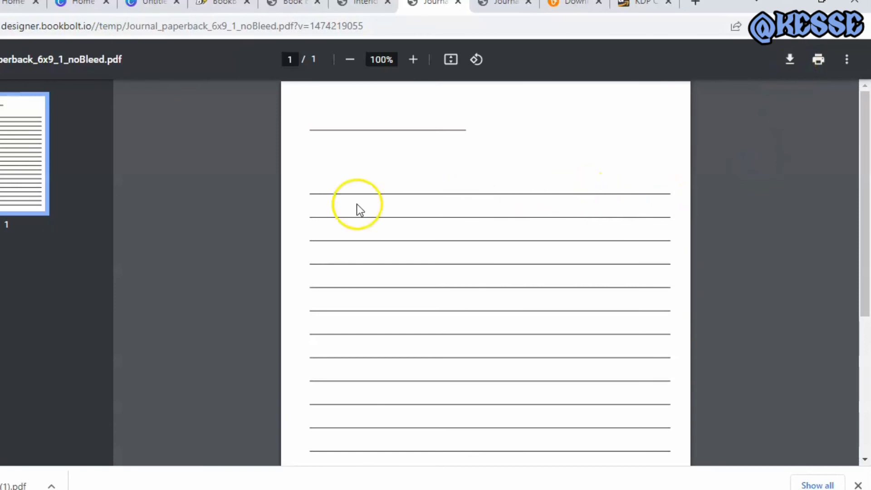
# Switch to Canva's untitled 6.125 x 9.25 in design and select its blank page
pyautogui.click(154, 4)
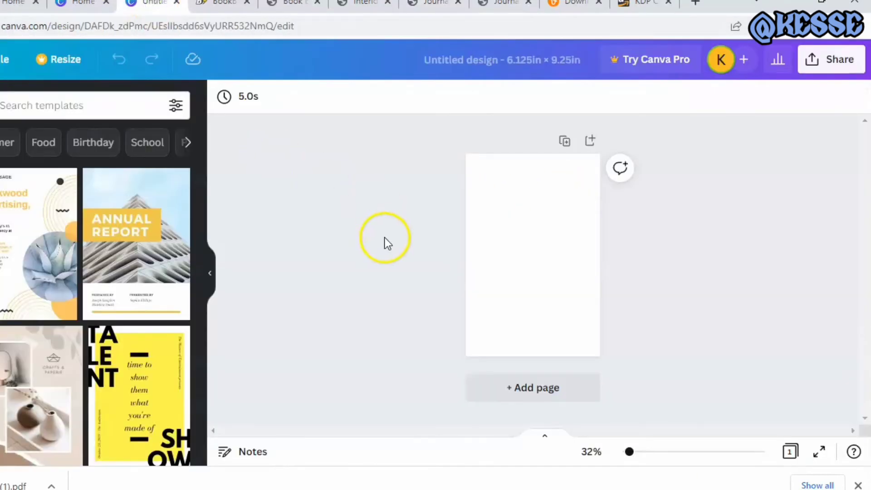
pyautogui.click(488, 236)
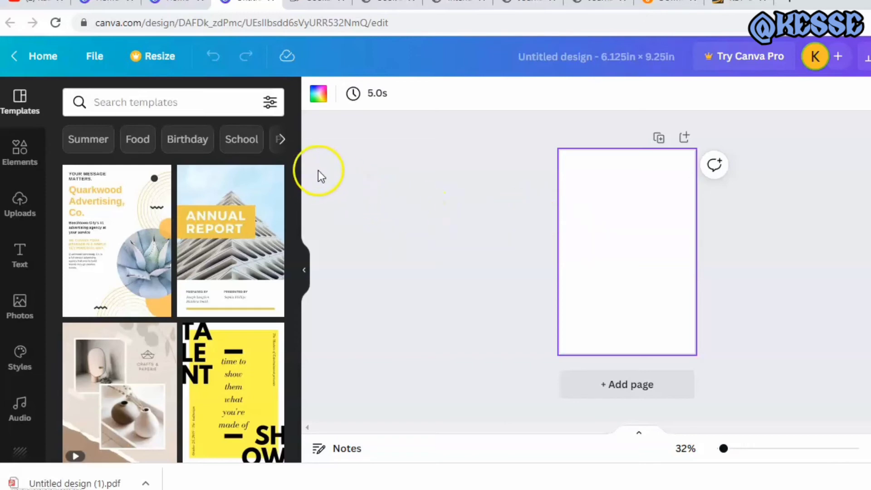
# Try the uploaded lined journal page image stretched to fill the whole page, and delete it again
pyautogui.click(20, 214)
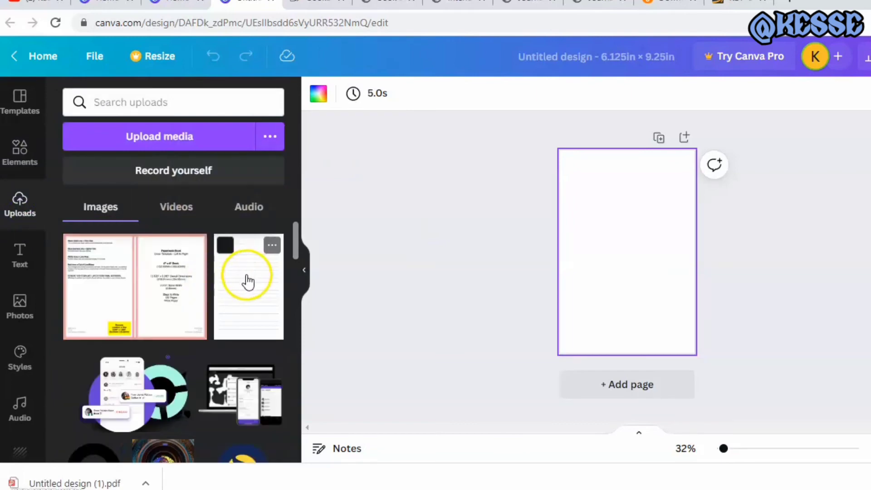
pyautogui.moveTo(247, 281); pyautogui.dragTo(608, 217)
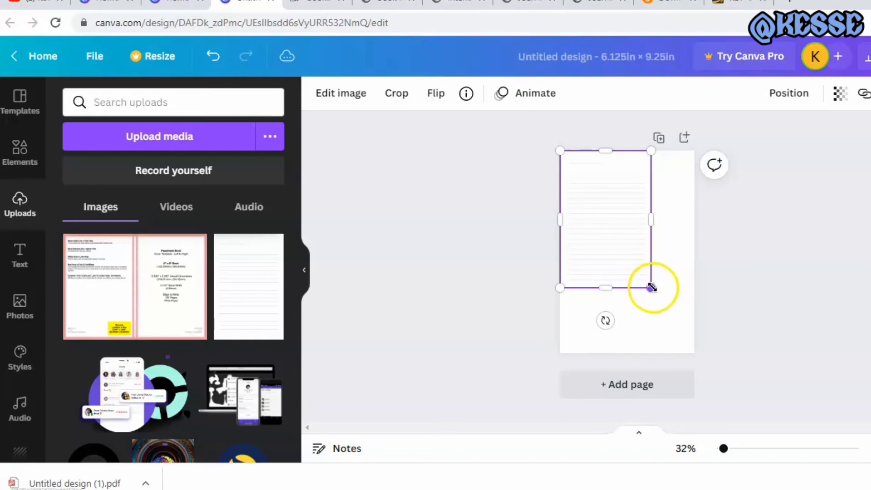
pyautogui.moveTo(651, 287); pyautogui.dragTo(687, 352)
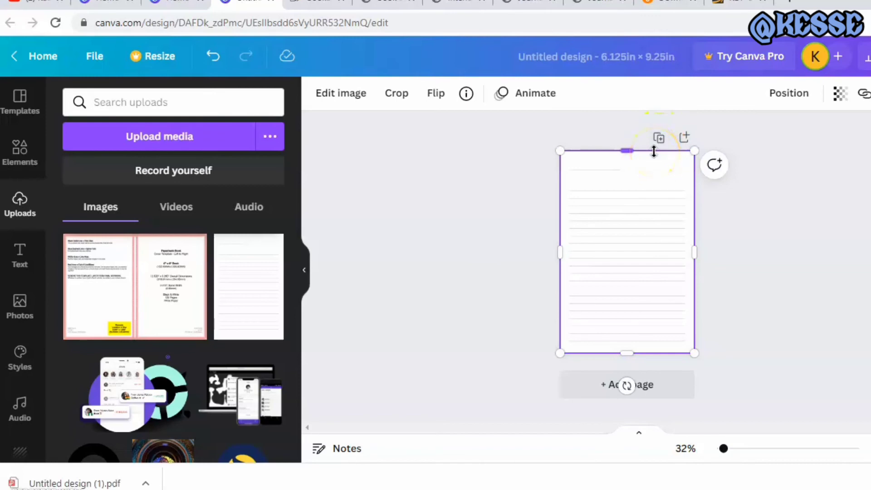
pyautogui.rightClick(648, 176)
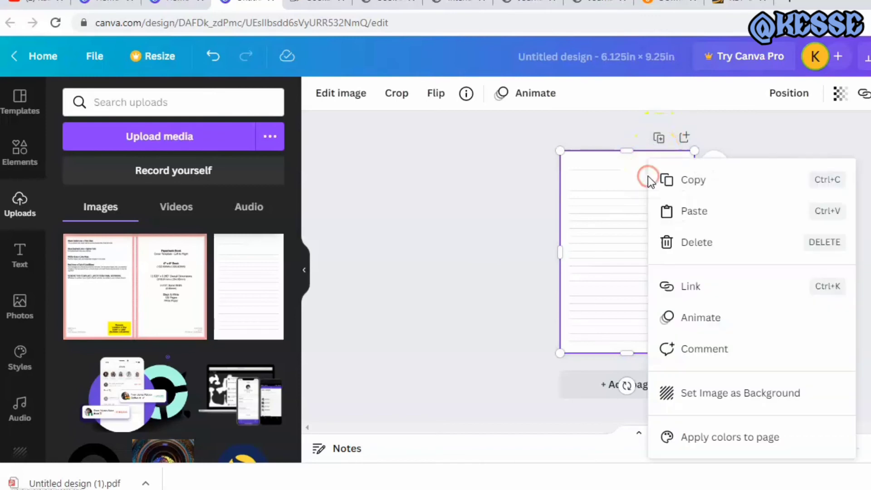
pyautogui.click(656, 242)
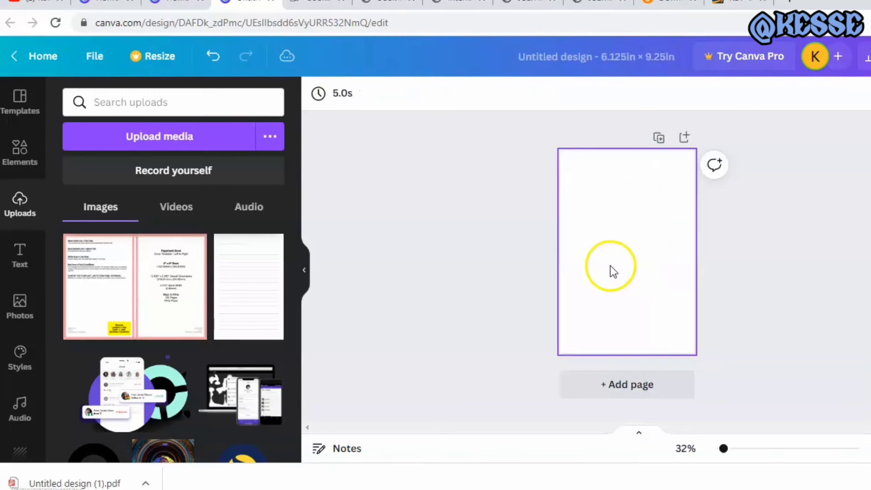
# Add a straight line near the top of the blank page and extend it across the full page width
pyautogui.click(38, 163)
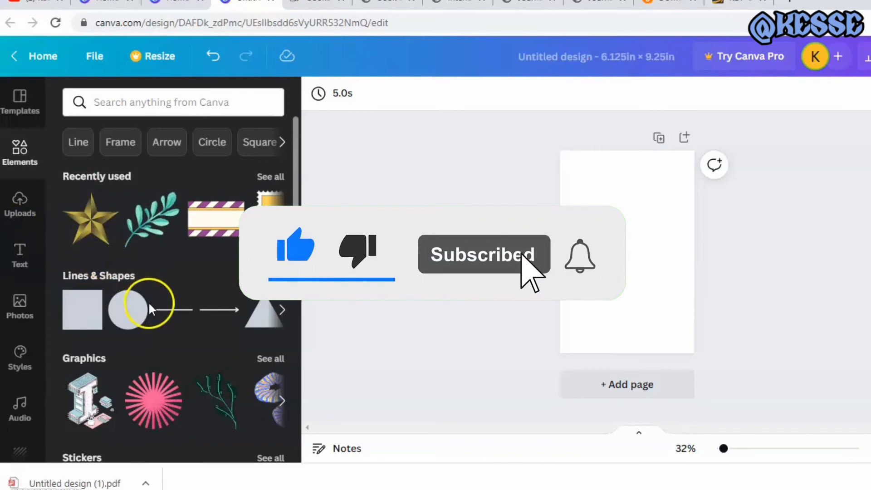
pyautogui.click(168, 311)
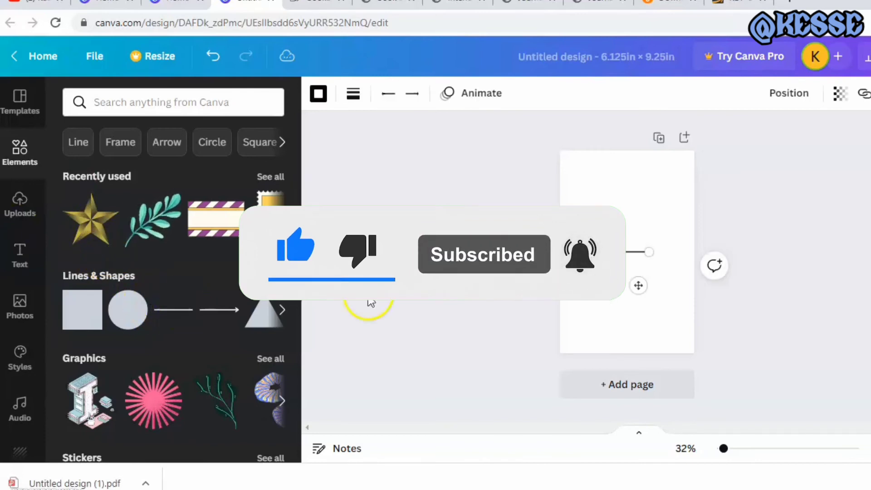
pyautogui.click(629, 253)
pyautogui.moveTo(631, 256); pyautogui.dragTo(562, 173)
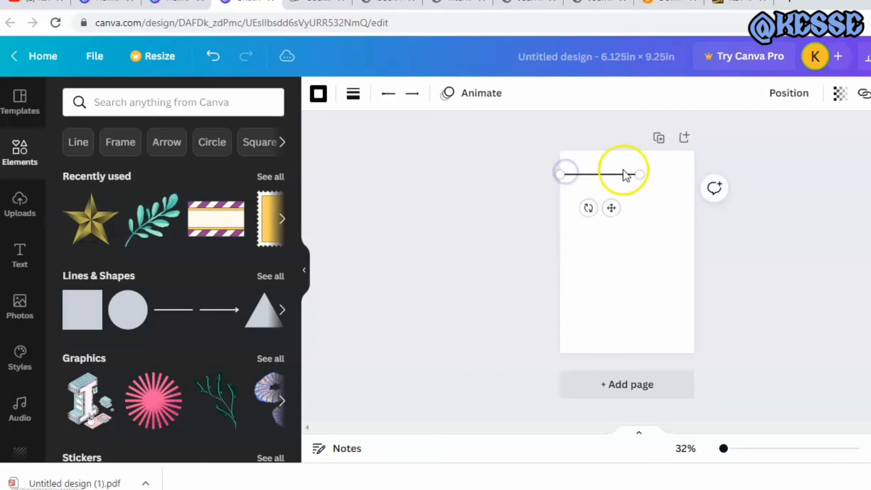
pyautogui.moveTo(640, 174); pyautogui.dragTo(643, 174)
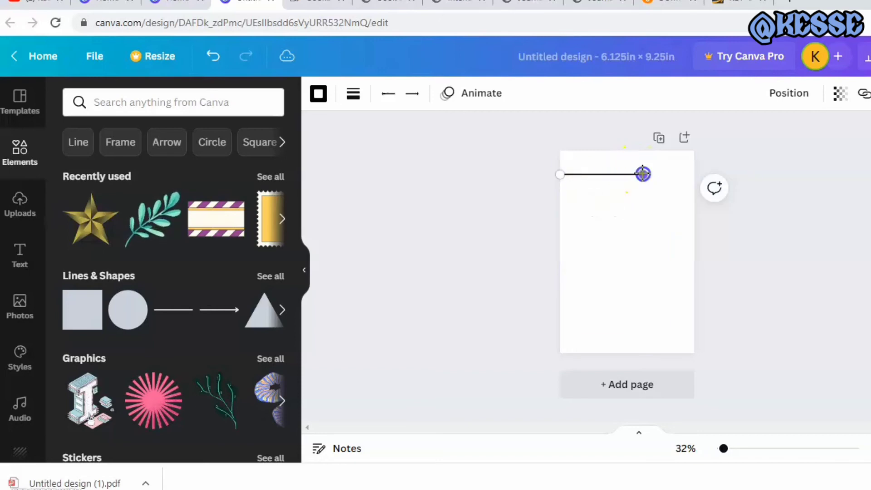
pyautogui.moveTo(554, 179); pyautogui.dragTo(555, 179)
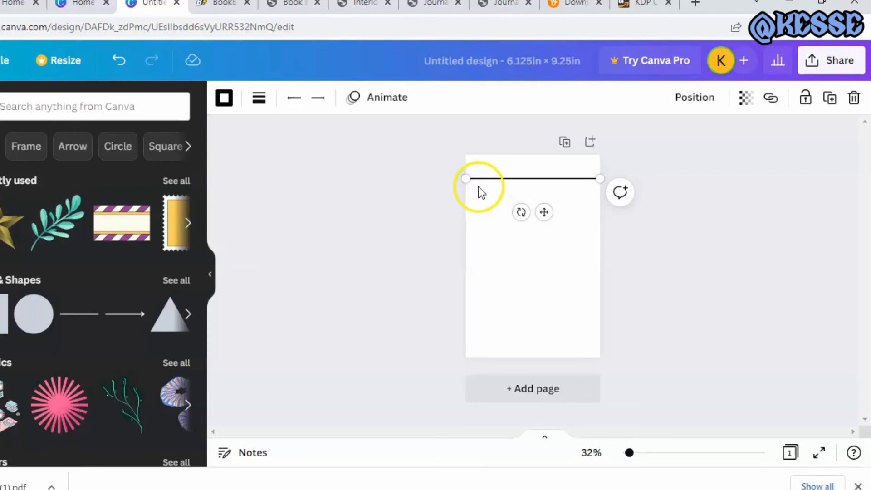
# Set the line's weight to 3 and its color to medium gray
pyautogui.click(261, 100)
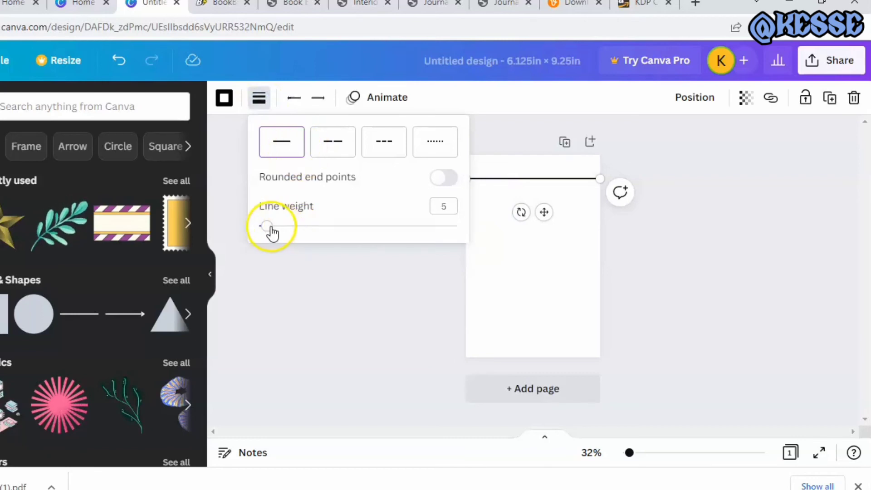
pyautogui.moveTo(268, 232); pyautogui.dragTo(267, 233)
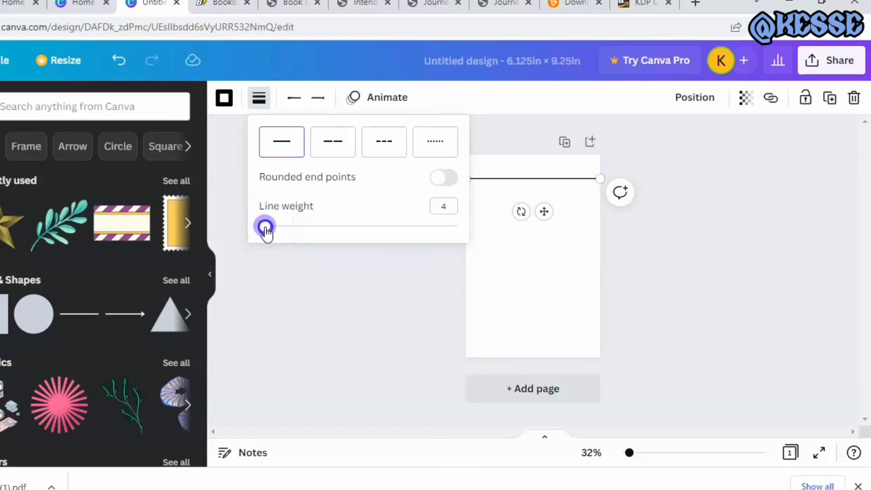
pyautogui.moveTo(267, 232); pyautogui.dragTo(263, 229)
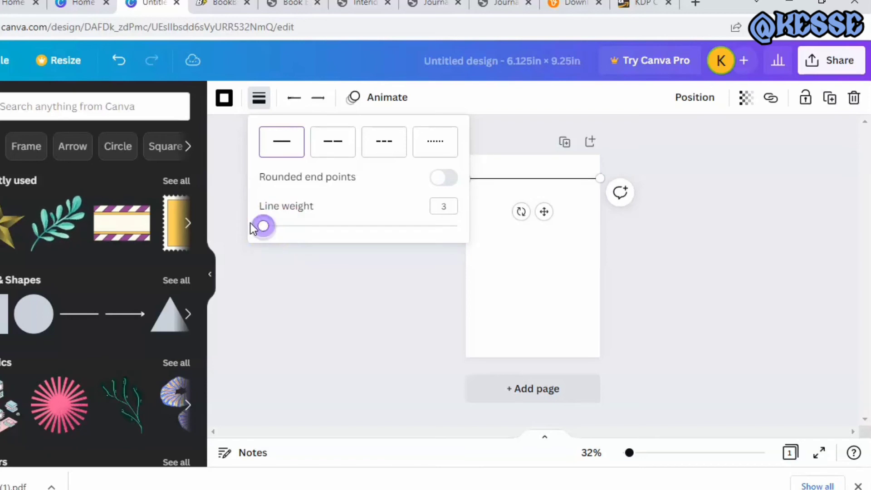
pyautogui.click(230, 184)
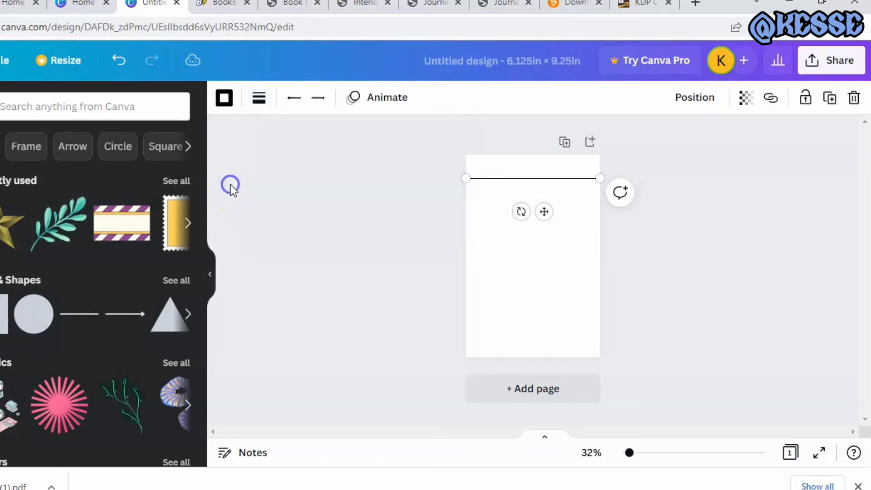
pyautogui.click(224, 98)
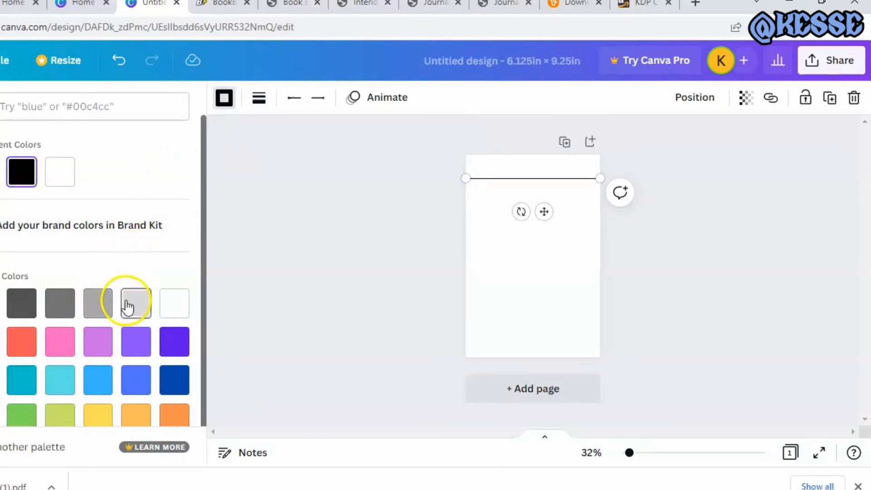
pyautogui.click(102, 307)
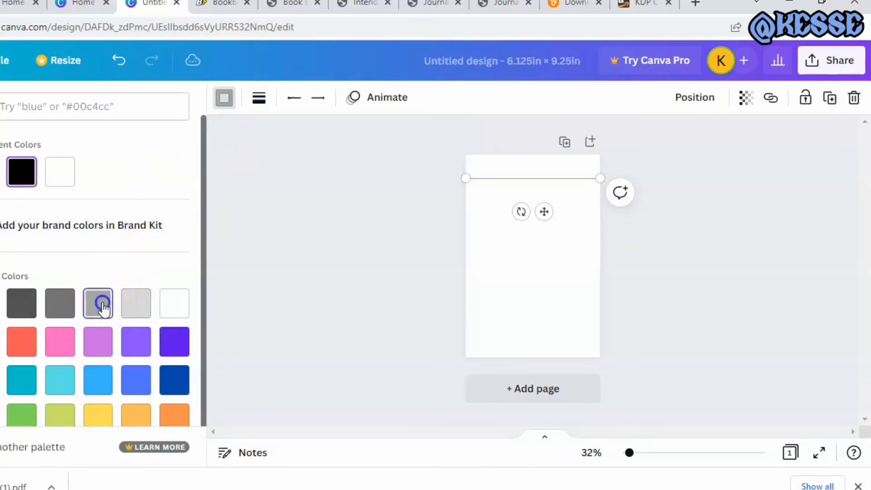
pyautogui.click(282, 295)
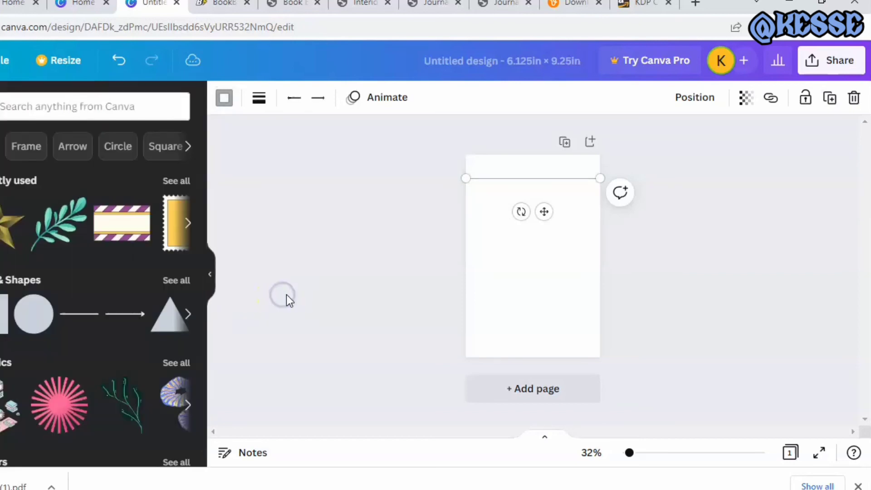
# Duplicate the gray line and position the copy a small gap below the original, aligned with it across the page
pyautogui.click(503, 177)
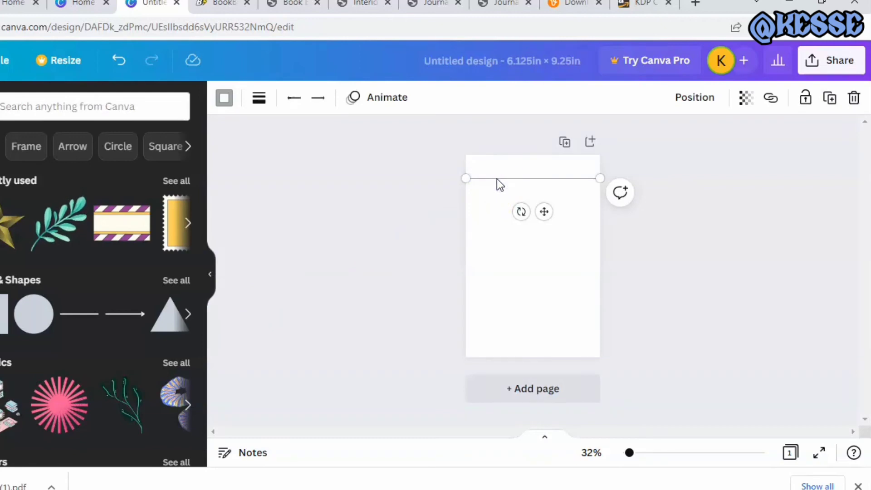
pyautogui.click(497, 179)
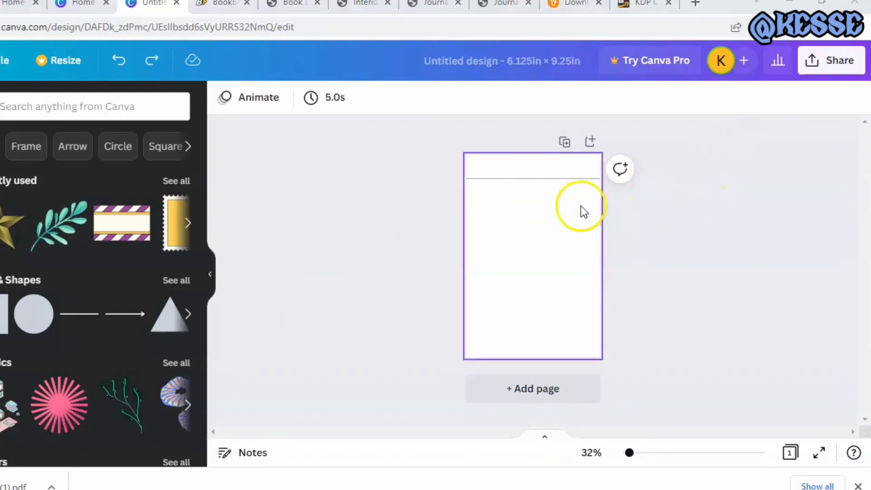
pyautogui.click(573, 184)
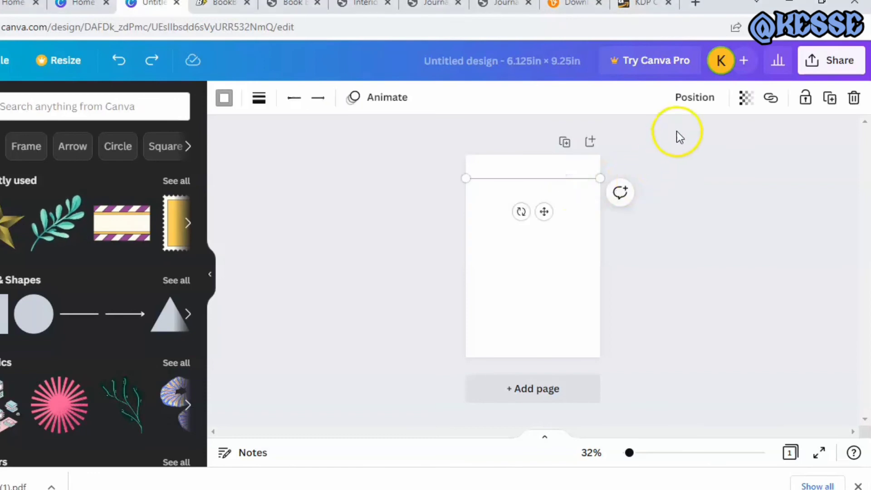
pyautogui.click(834, 98)
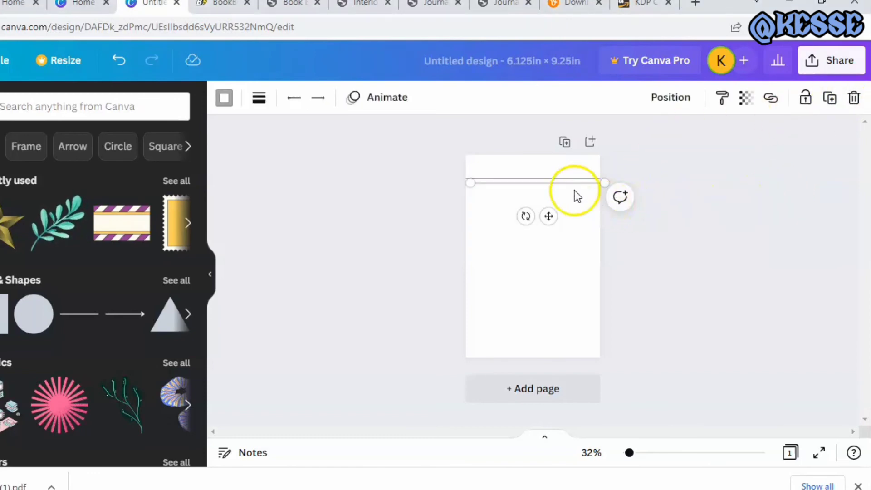
pyautogui.moveTo(567, 182); pyautogui.dragTo(564, 186)
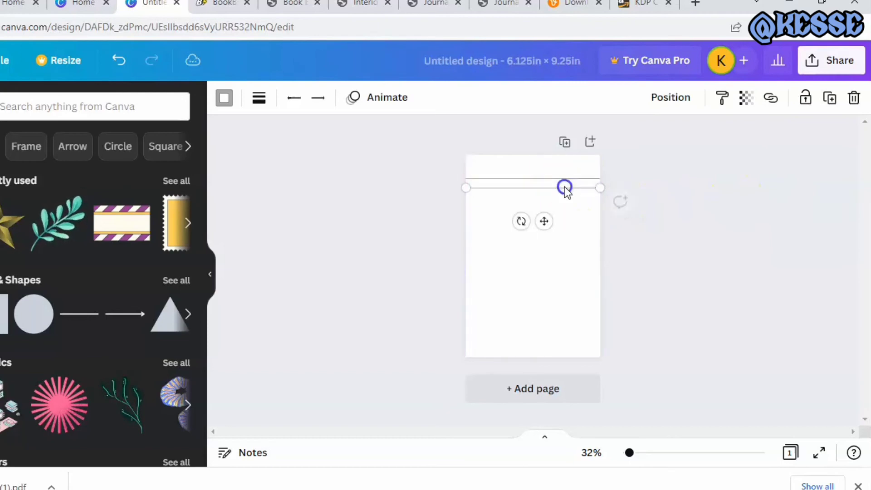
pyautogui.hotkey('shift', 'Up')
pyautogui.hotkey('shift', 'Up')
pyautogui.hotkey('shift', 'Up')
pyautogui.hotkey('shift', 'Up')
pyautogui.hotkey('shift', 'Up')
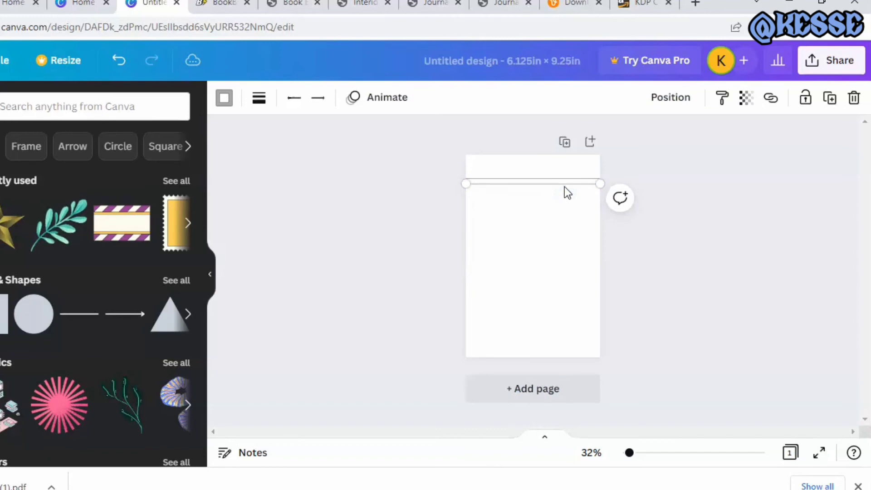
pyautogui.hotkey('shift', 'Down')
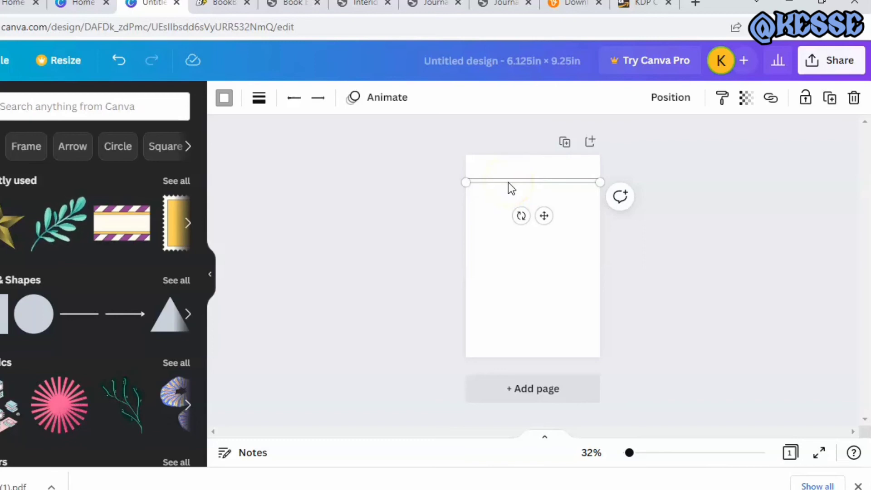
# Align both ends of the duplicated line with the page's side edges, keeping it horizontal
pyautogui.click(467, 183)
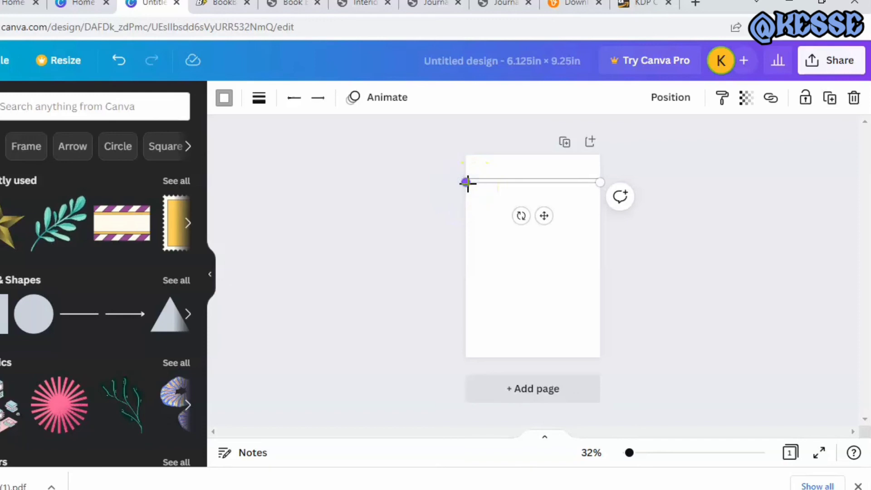
pyautogui.moveTo(468, 184); pyautogui.dragTo(465, 184)
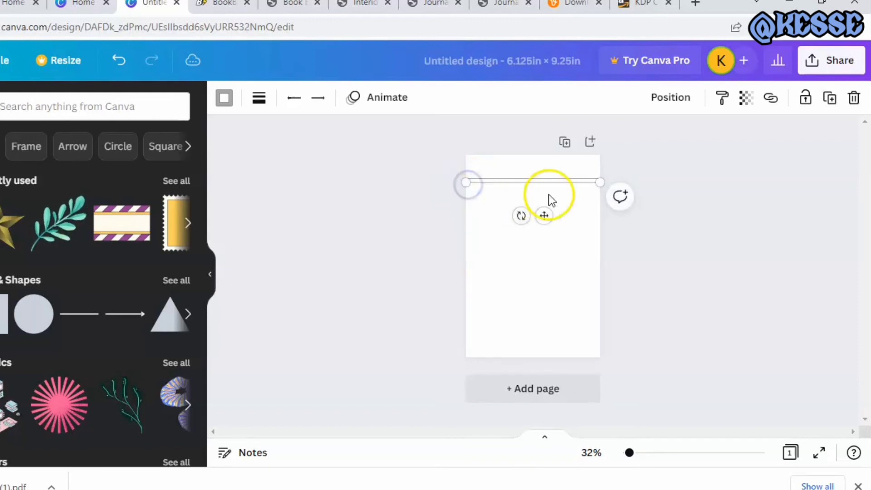
pyautogui.click(599, 183)
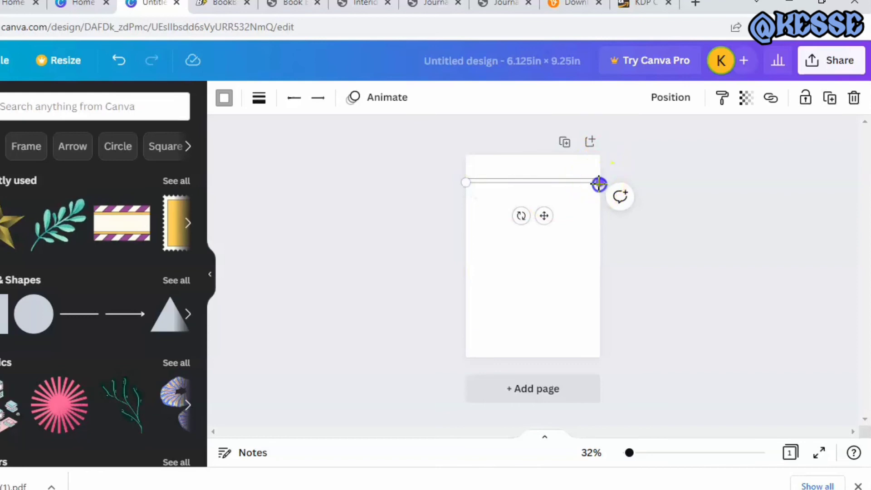
pyautogui.moveTo(599, 183); pyautogui.dragTo(597, 182)
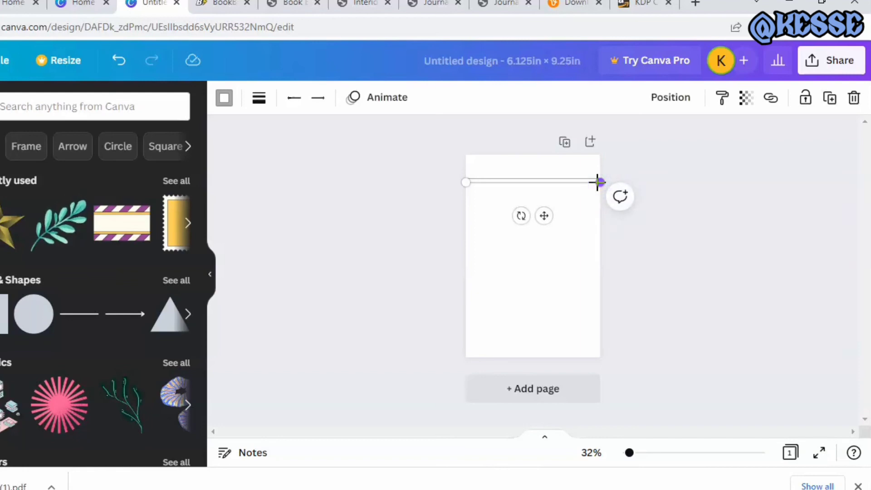
# Duplicate the second line repeatedly to build a stack of equally spaced ruled lines down the page
pyautogui.hotkey('ctrl', 'd')
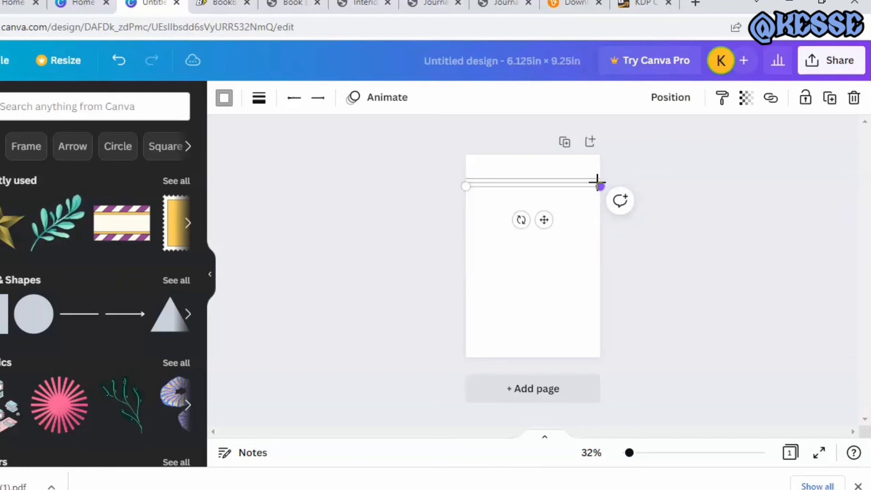
pyautogui.hotkey('ctrl', 'd')
pyautogui.hotkey('ctrl', 'd')
pyautogui.hotkey('ctrl', 'd')
pyautogui.hotkey('ctrl', 'd')
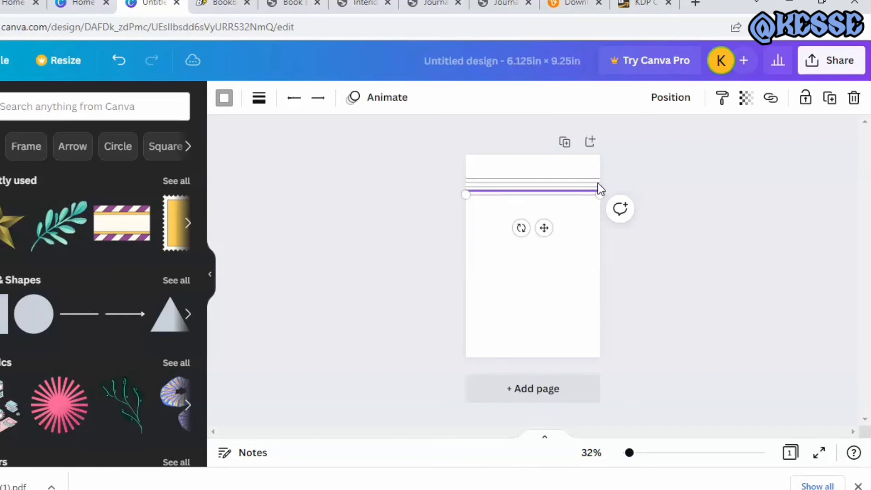
pyautogui.hotkey('ctrl', 'd')
pyautogui.hotkey('ctrl', 'd')
pyautogui.hotkey('ctrl', 'd')
pyautogui.hotkey('ctrl', 'd')
pyautogui.hotkey('ctrl', 'd')
pyautogui.hotkey('ctrl', 'd')
pyautogui.hotkey('ctrl', 'd')
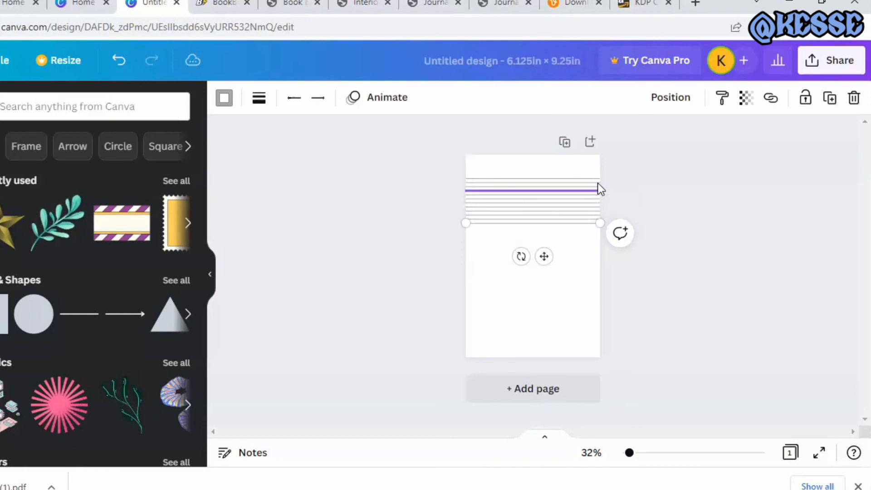
pyautogui.hotkey('ctrl', 'd')
pyautogui.hotkey('ctrl', 'd')
pyautogui.hotkey('ctrl', 'd')
pyautogui.hotkey('ctrl', 'd')
pyautogui.hotkey('ctrl', 'd')
pyautogui.hotkey('ctrl', 'd')
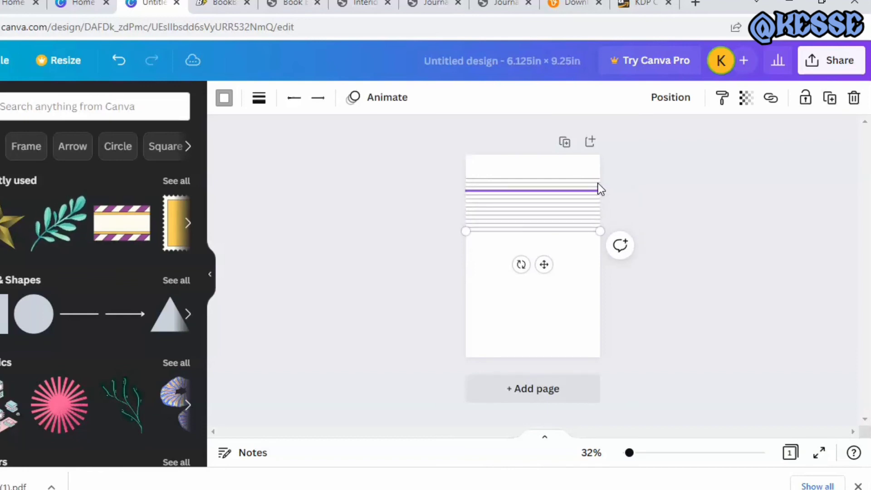
pyautogui.hotkey('ctrl', 'd')
pyautogui.hotkey('ctrl', 'd')
pyautogui.hotkey('ctrl', 'd')
pyautogui.hotkey('ctrl', 'd')
pyautogui.hotkey('ctrl', 'd')
pyautogui.hotkey('ctrl', 'd')
pyautogui.hotkey('ctrl', 'd')
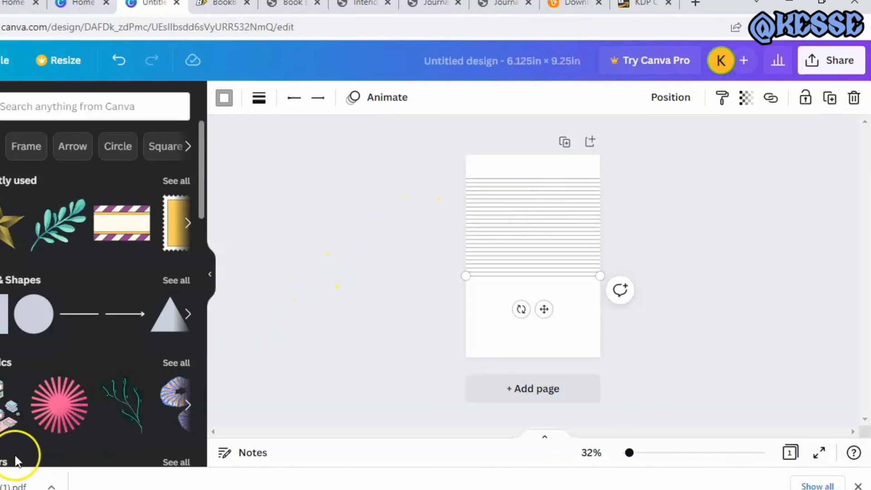
pyautogui.click(432, 257)
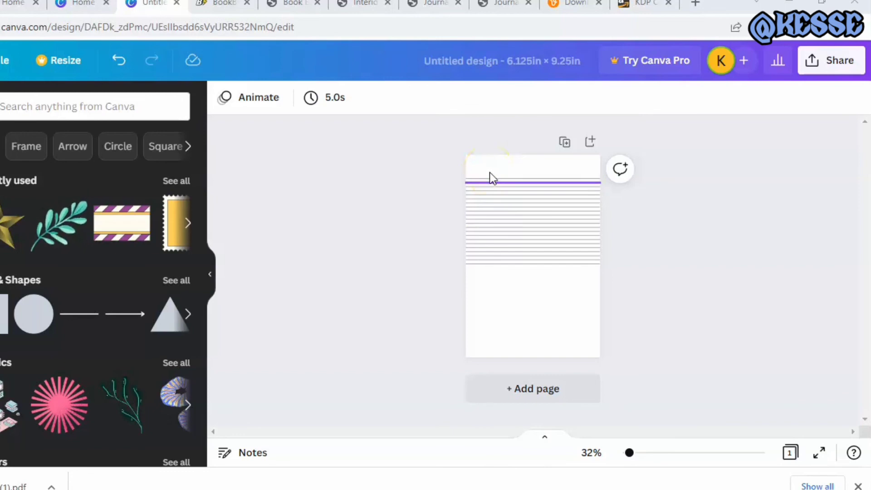
# Move one line near the page's lower edge and space all the lines evenly vertically
pyautogui.moveTo(489, 172); pyautogui.dragTo(495, 324)
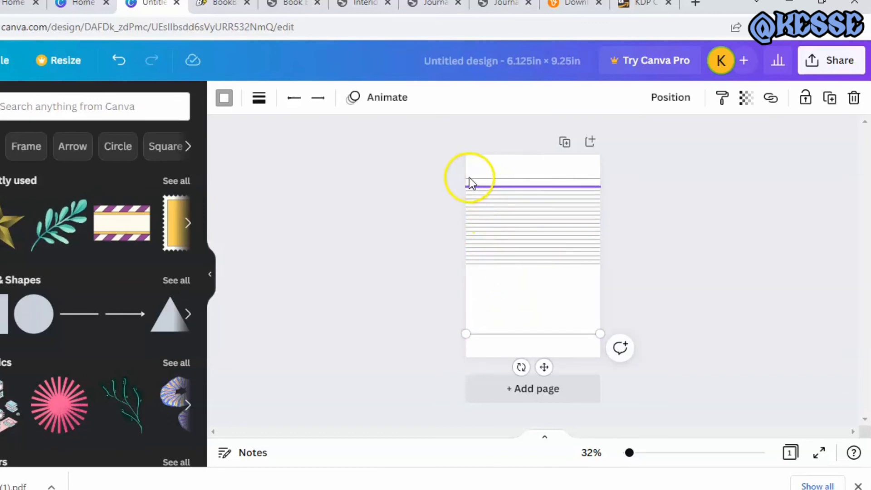
pyautogui.moveTo(451, 167); pyautogui.dragTo(637, 359)
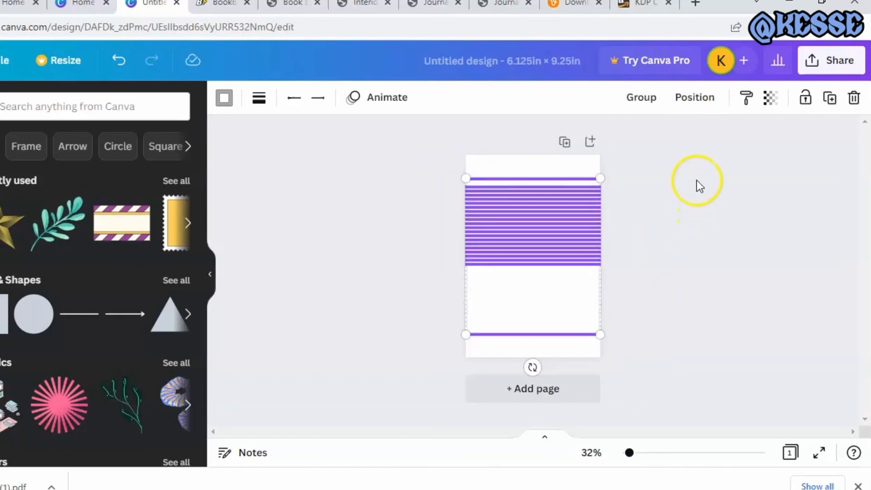
pyautogui.click(697, 111)
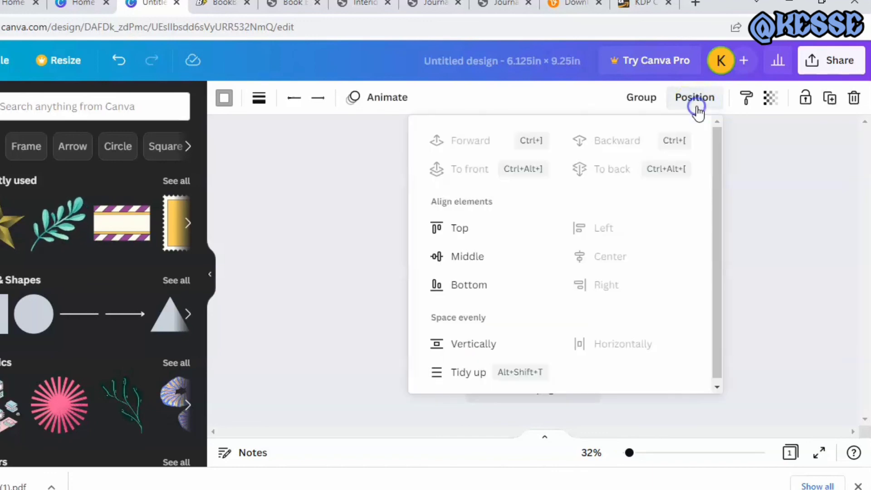
pyautogui.click(495, 343)
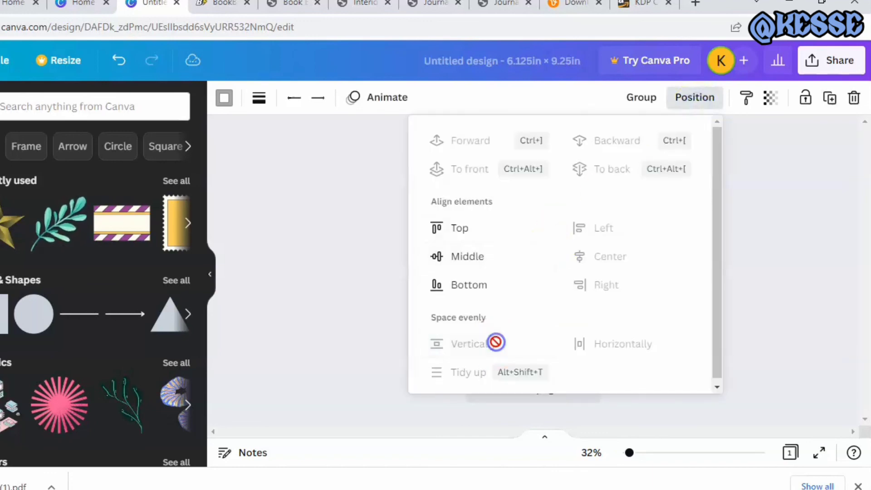
pyautogui.click(303, 316)
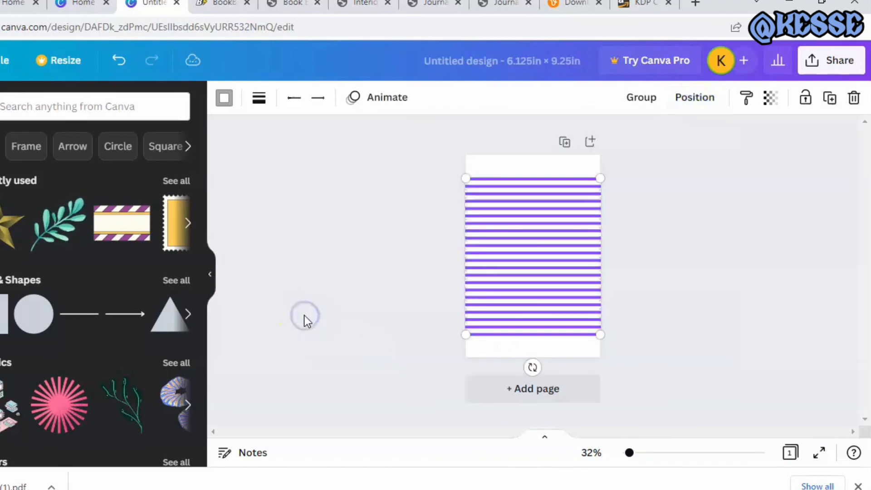
pyautogui.click(400, 221)
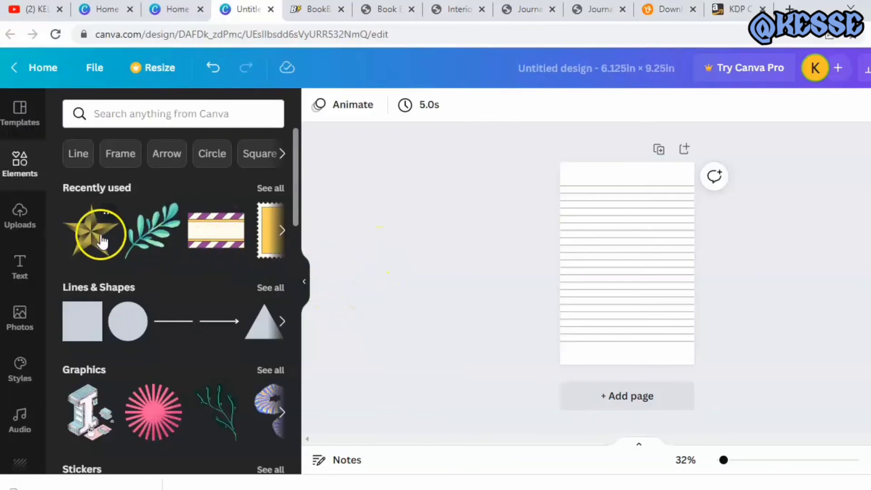
# Add the recently used gold star graphic to the middle of the lined page and reduce its transparency value to about 35
pyautogui.moveTo(89, 234); pyautogui.dragTo(616, 253)
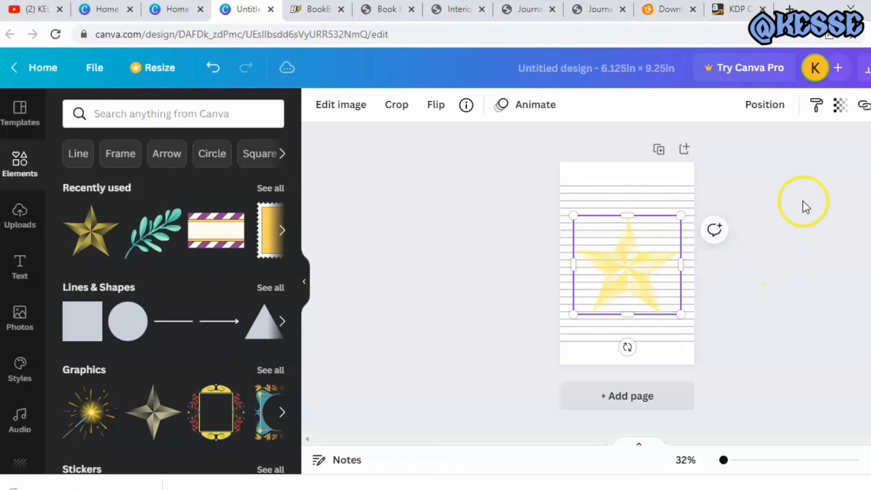
pyautogui.click(839, 105)
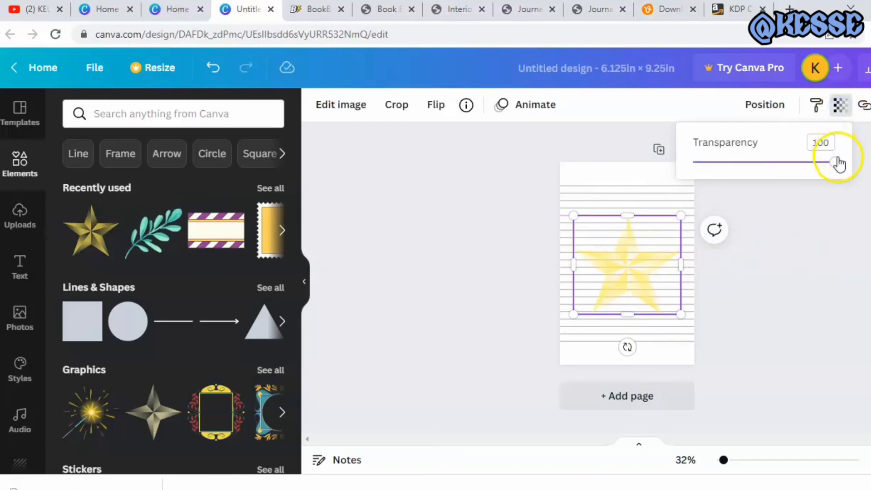
pyautogui.moveTo(835, 161); pyautogui.dragTo(743, 164)
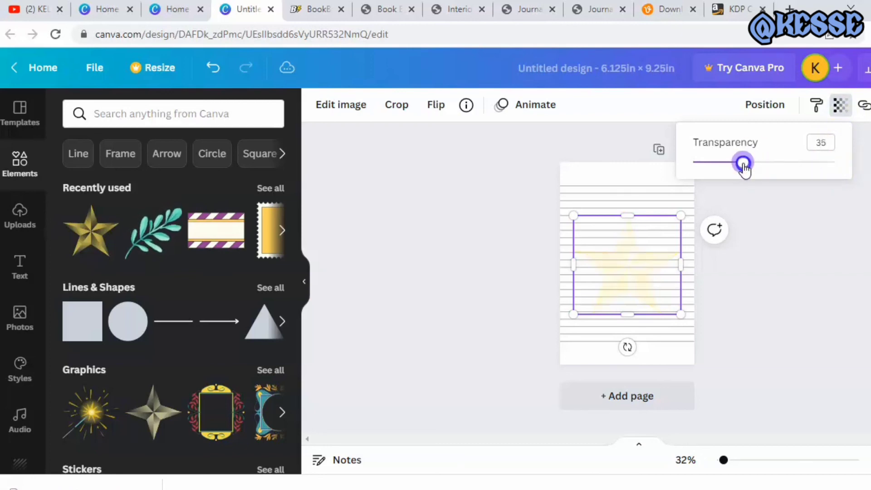
pyautogui.moveTo(743, 164); pyautogui.dragTo(740, 162)
pyautogui.click(768, 225)
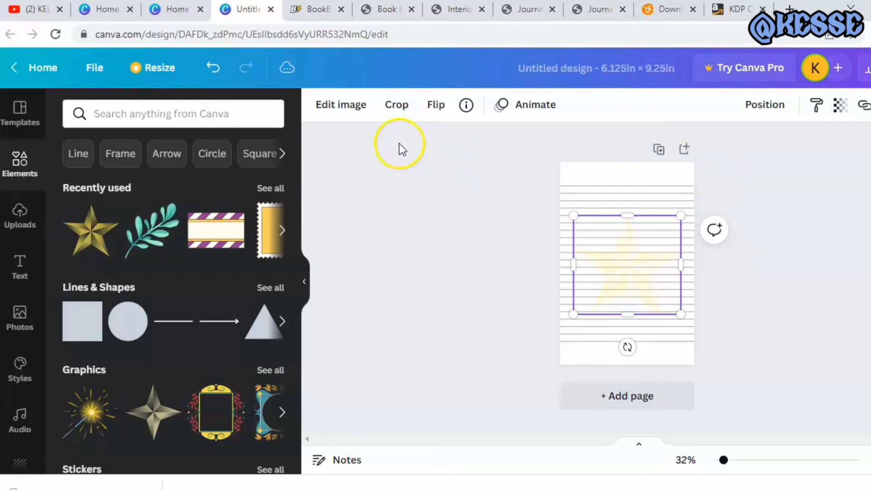
pyautogui.click(414, 164)
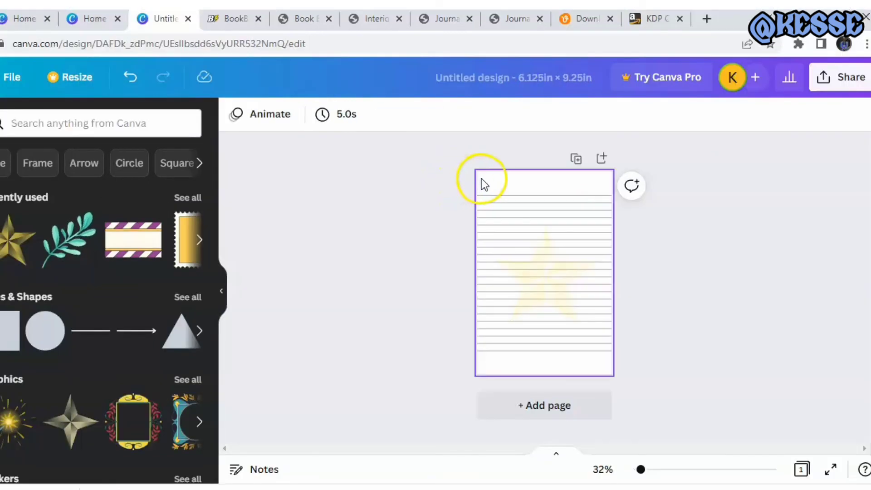
# Lock the page background and duplicate the lined star page repeatedly until the design has 120 pages
pyautogui.click(477, 180)
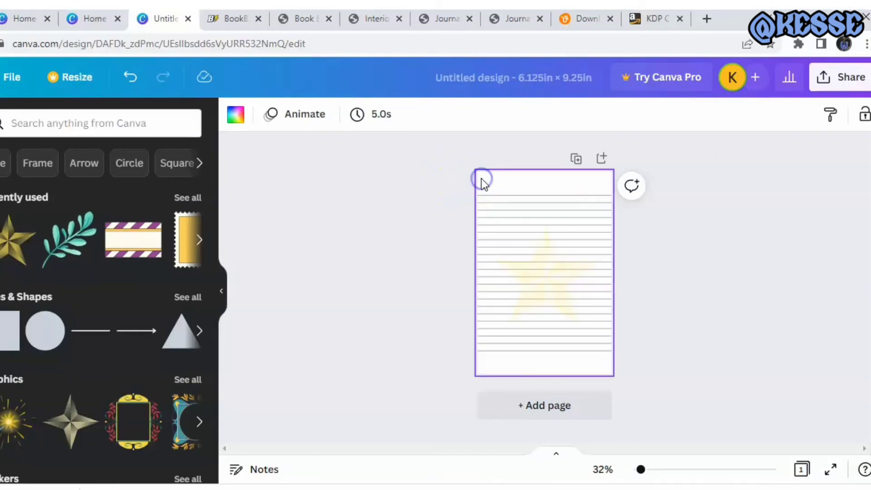
pyautogui.click(865, 117)
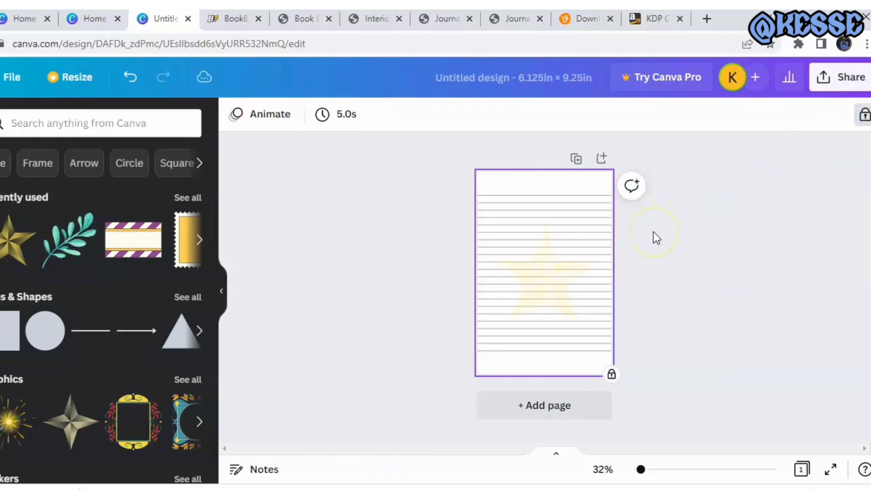
pyautogui.click(574, 162)
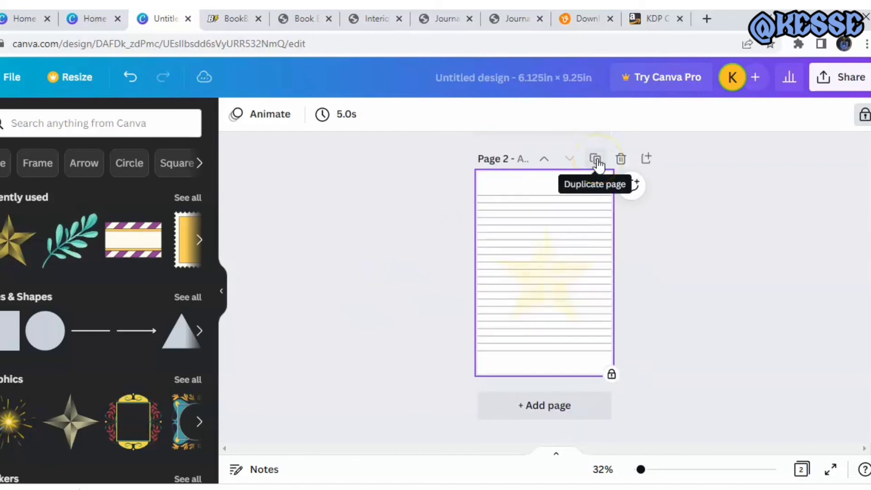
pyautogui.click(595, 159)
pyautogui.click(596, 159)
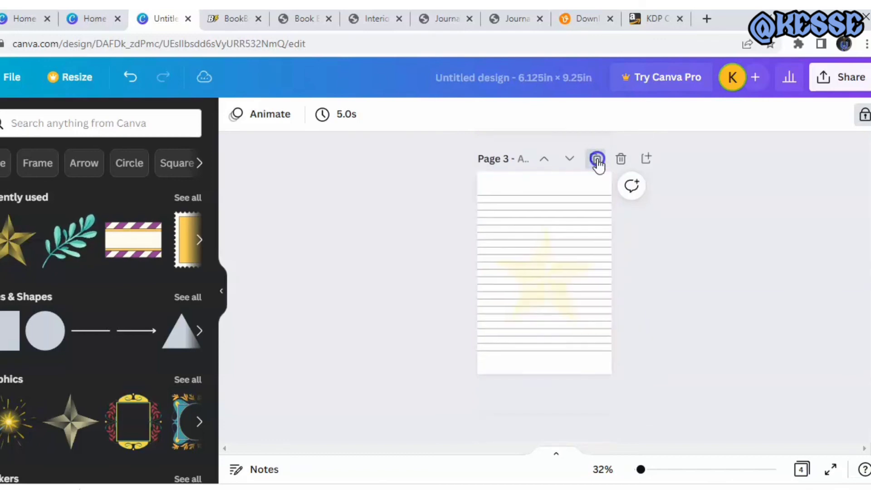
pyautogui.click(596, 159)
pyautogui.click(596, 158)
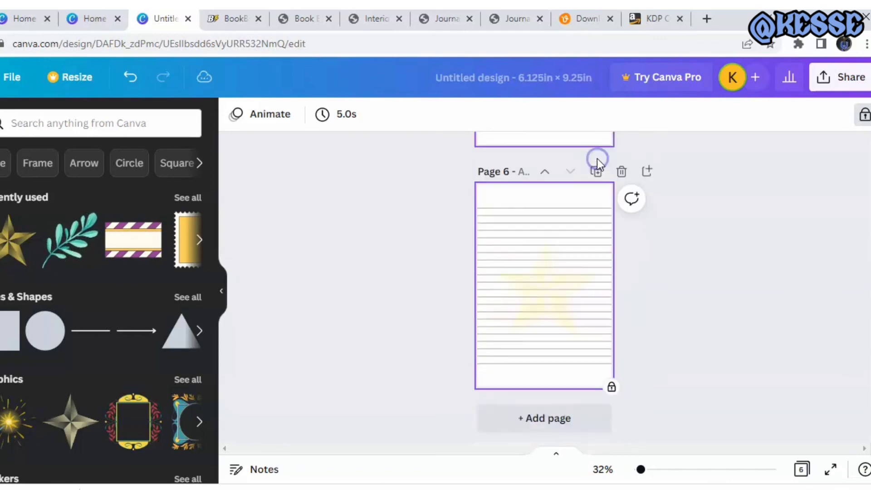
pyautogui.click(596, 158)
pyautogui.click(597, 159)
pyautogui.click(597, 158)
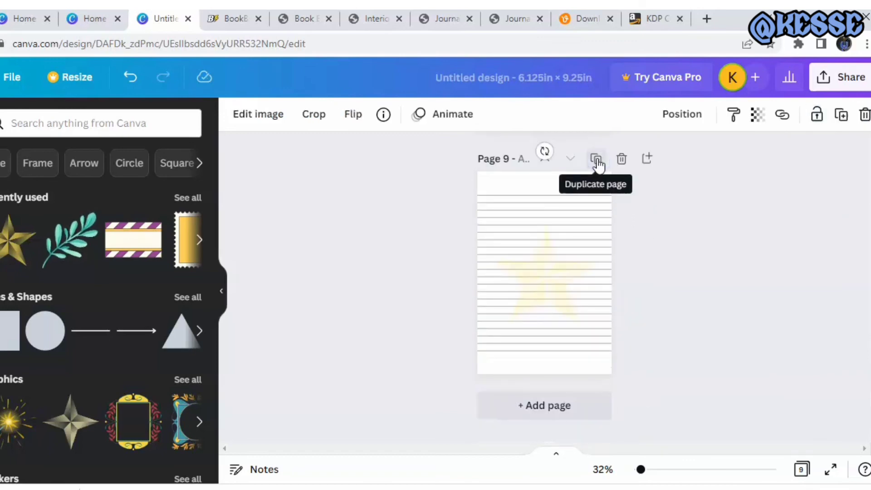
pyautogui.click(697, 240)
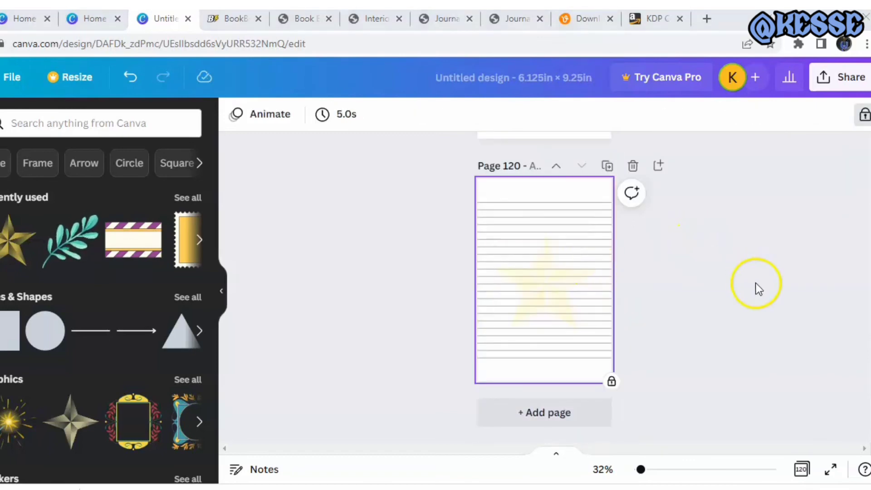
# Show the journal pages in grid view and download all 120 pages of the interior as a PDF Print file
pyautogui.click(801, 469)
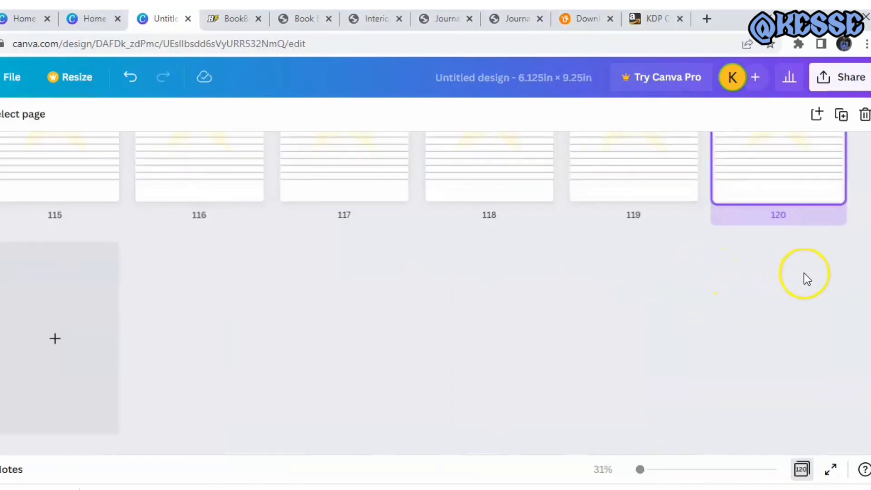
pyautogui.moveTo(870, 426); pyautogui.dragTo(867, 168)
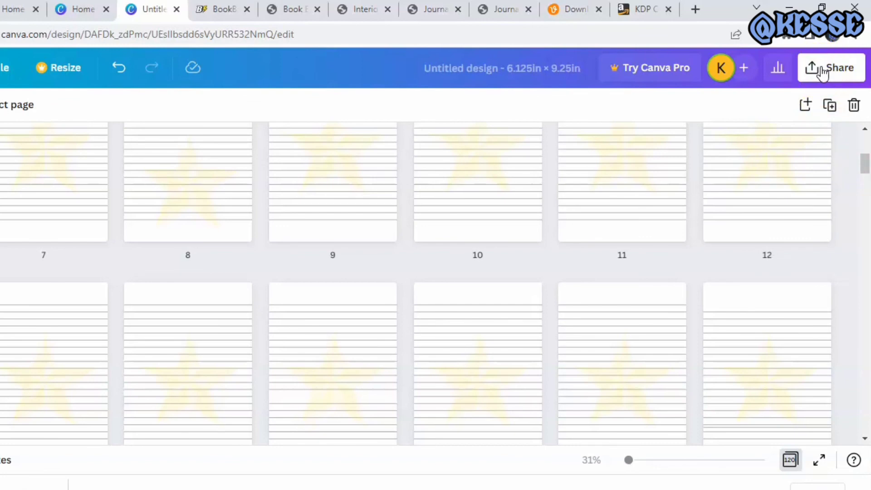
pyautogui.click(821, 72)
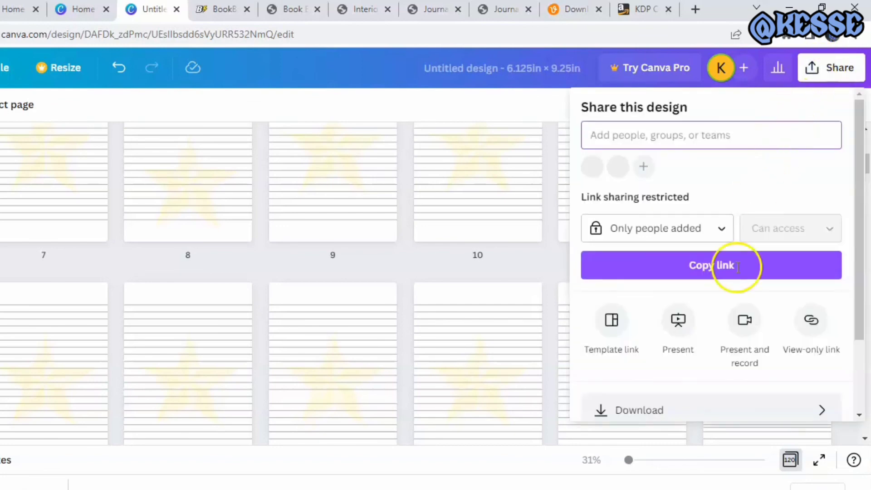
pyautogui.click(648, 410)
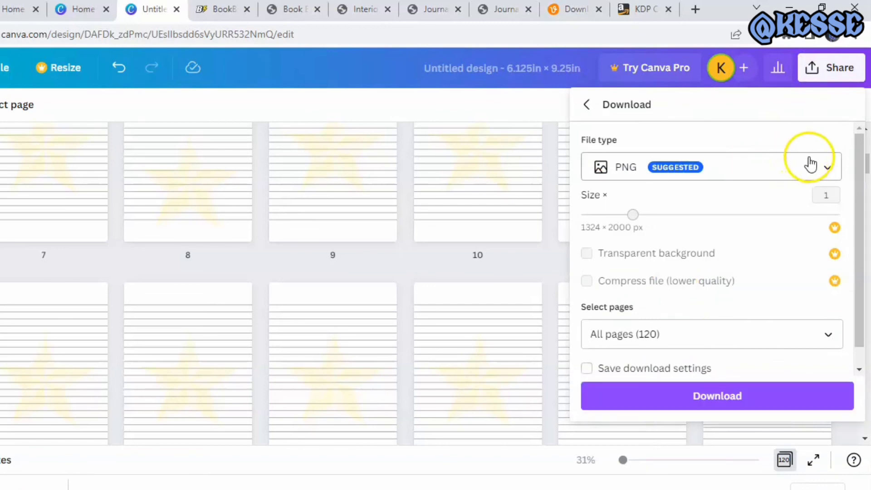
pyautogui.click(822, 168)
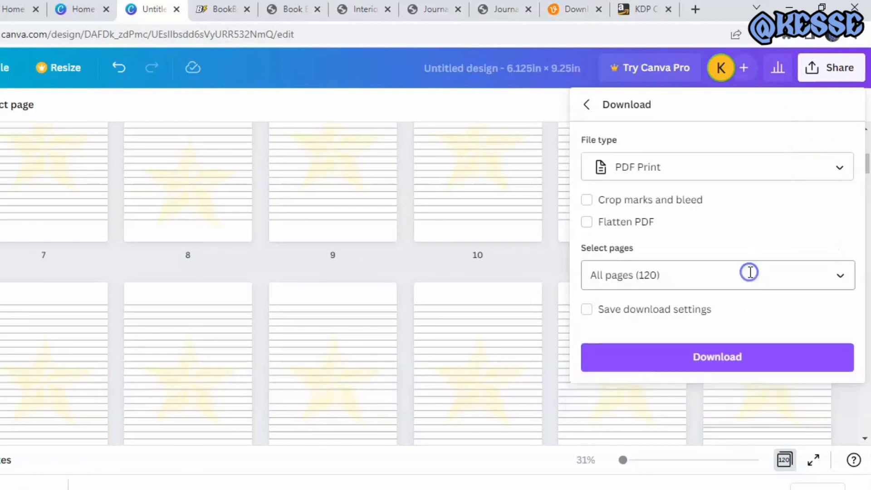
pyautogui.click(750, 279)
pyautogui.click(725, 359)
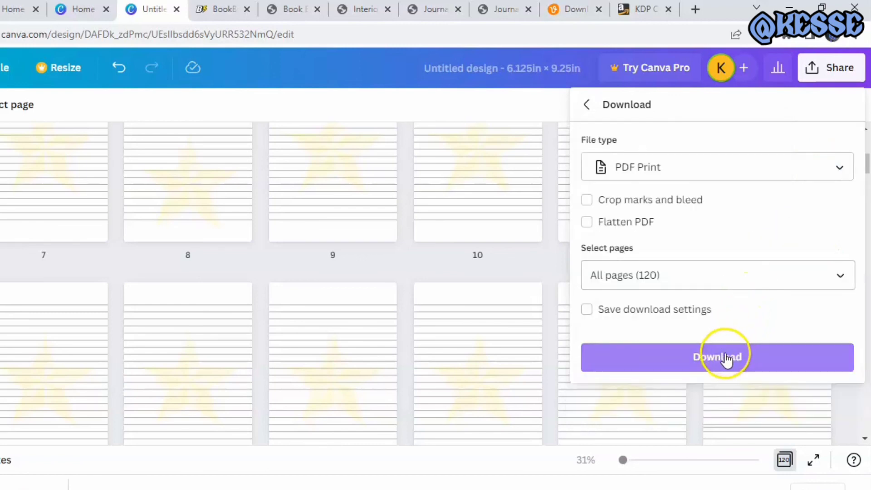